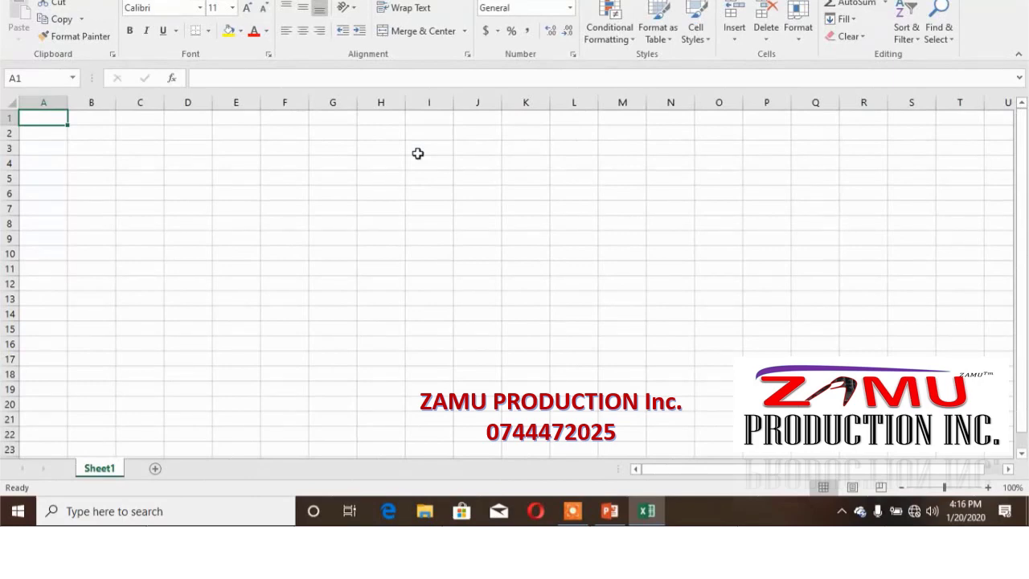
- Enter the headings s/no, names, addres, MATH and PHYS across A1:E1
text(s)
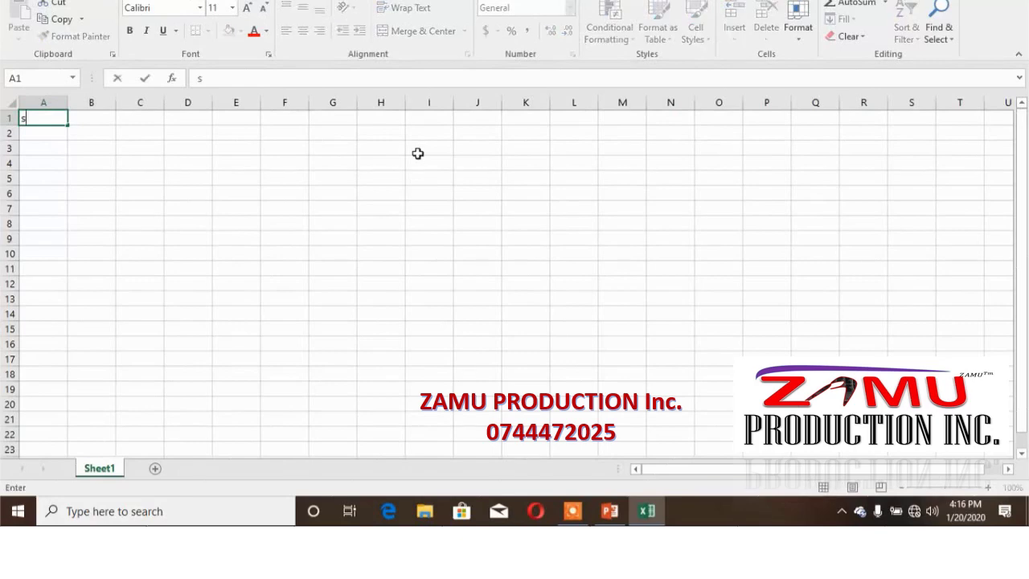
text(/no)
key(Tab)
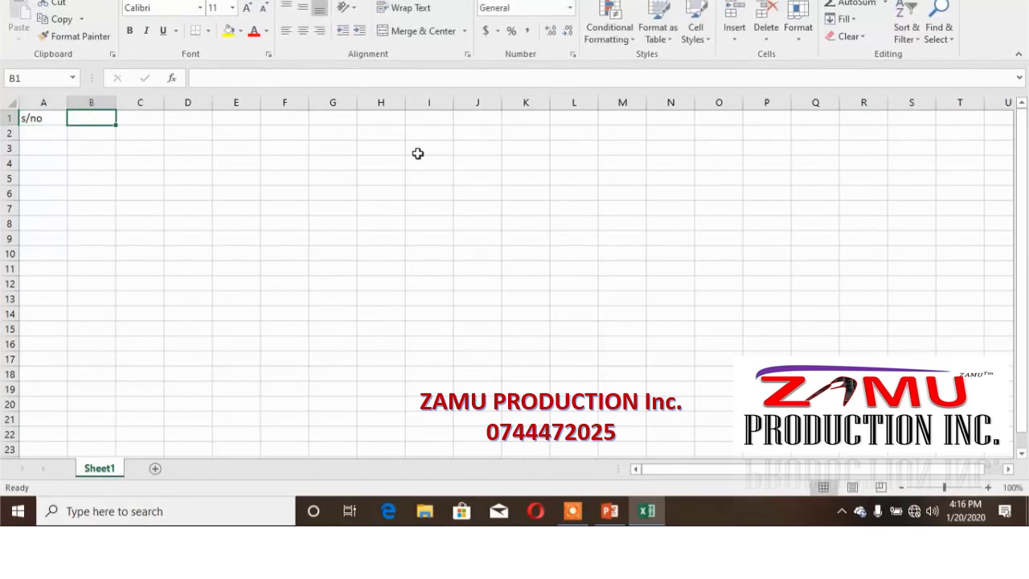
text(names)
key(Tab)
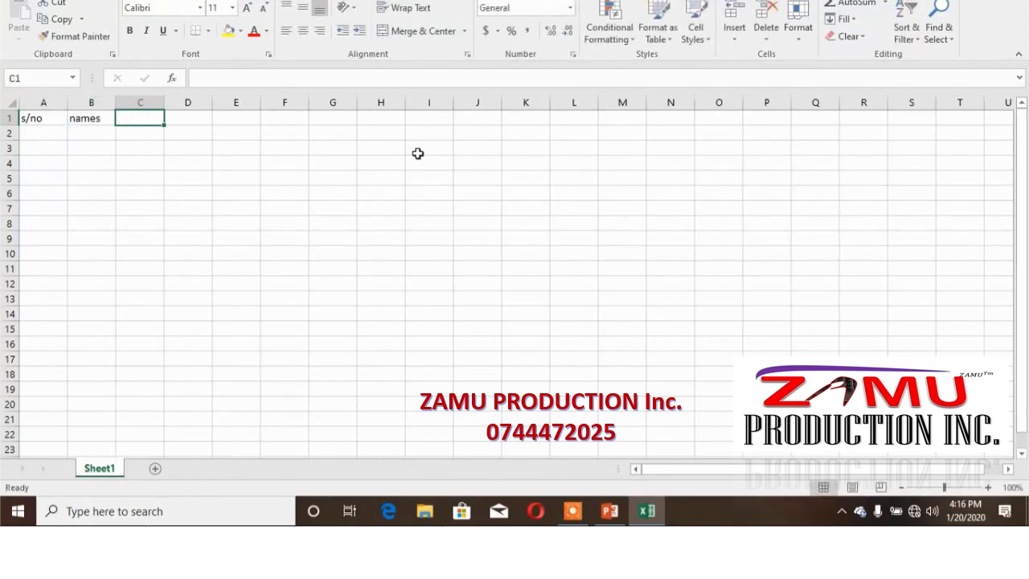
text(addres)
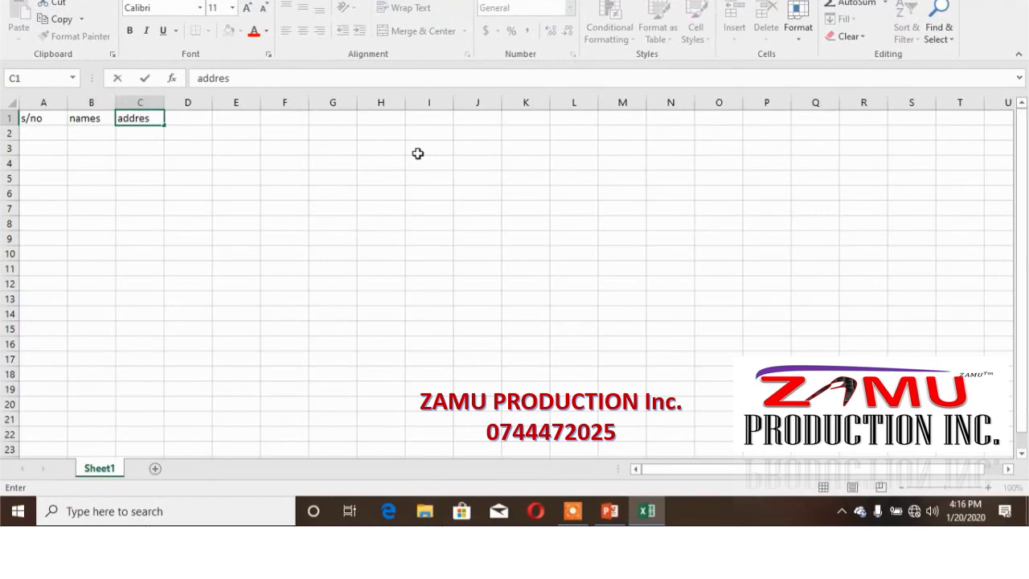
key(Tab)
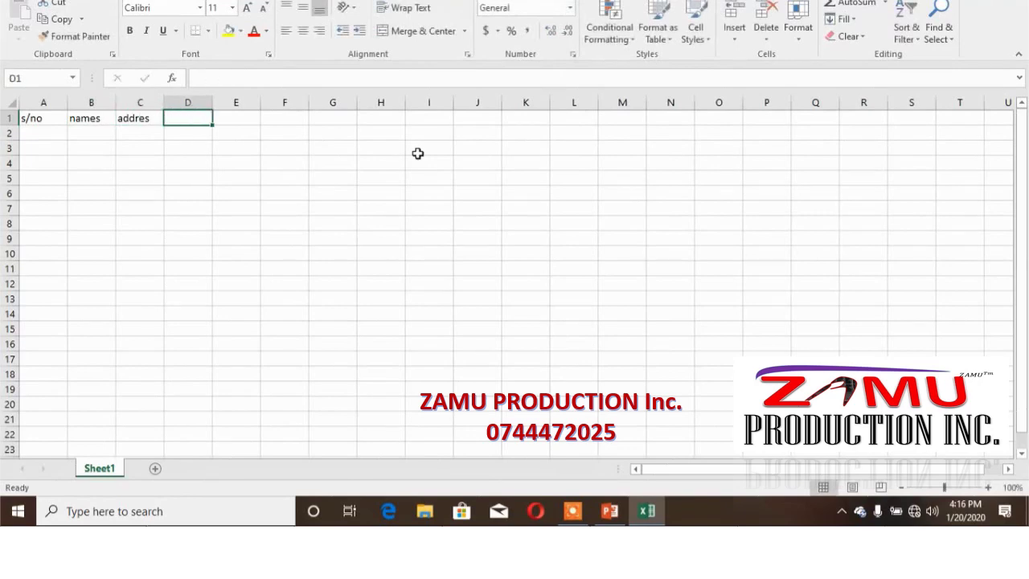
text(MATH)
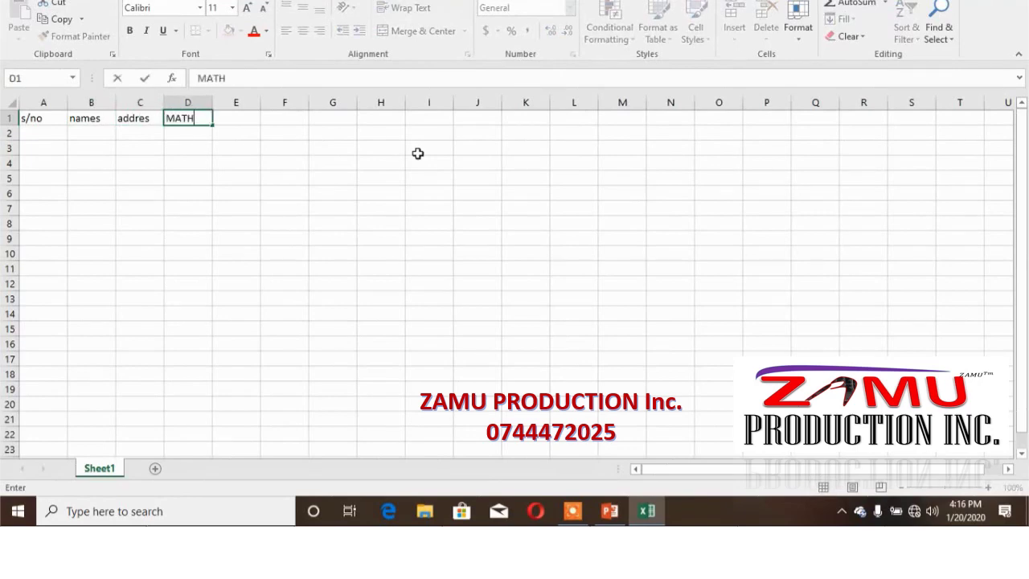
key(Tab)
text(PHYS)
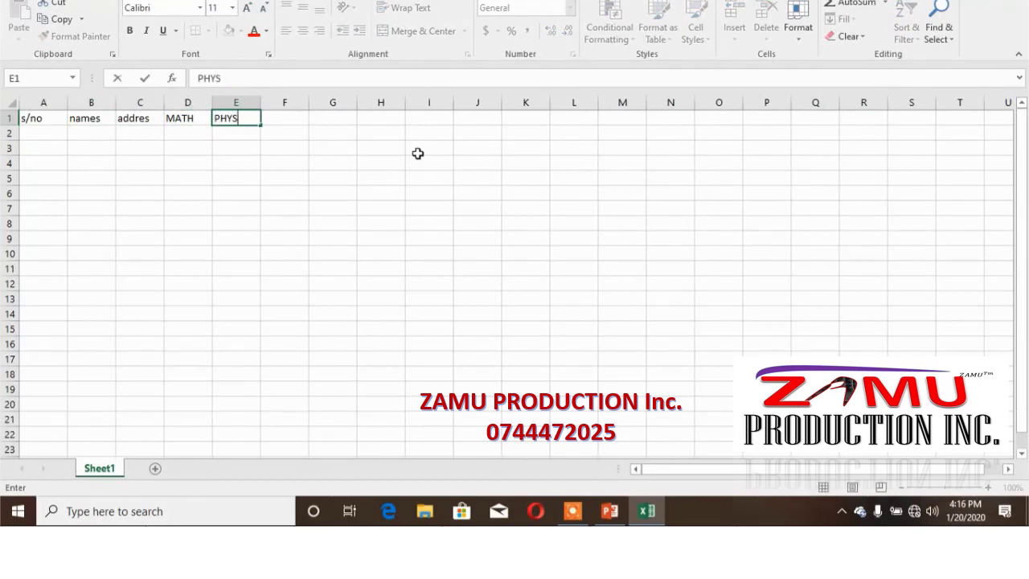
key(Tab)
- Add the remaining headings CIVS, KISW, HISTORY, GEO, ENGLISH, BIOS and CHEM in F1:L1
text(CIVS)
key(Tab)
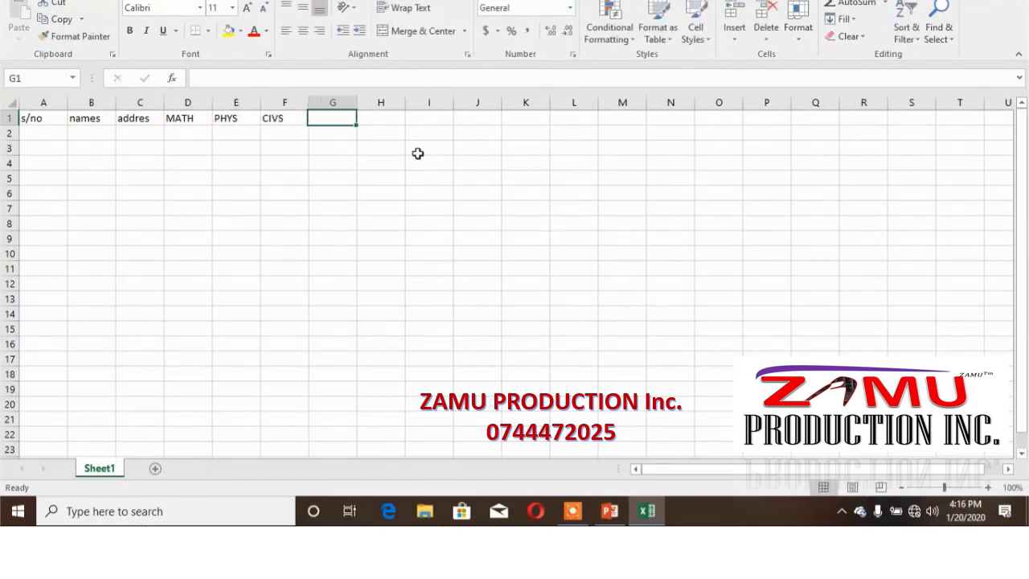
text(KISW)
key(Tab)
text(HISTOR)
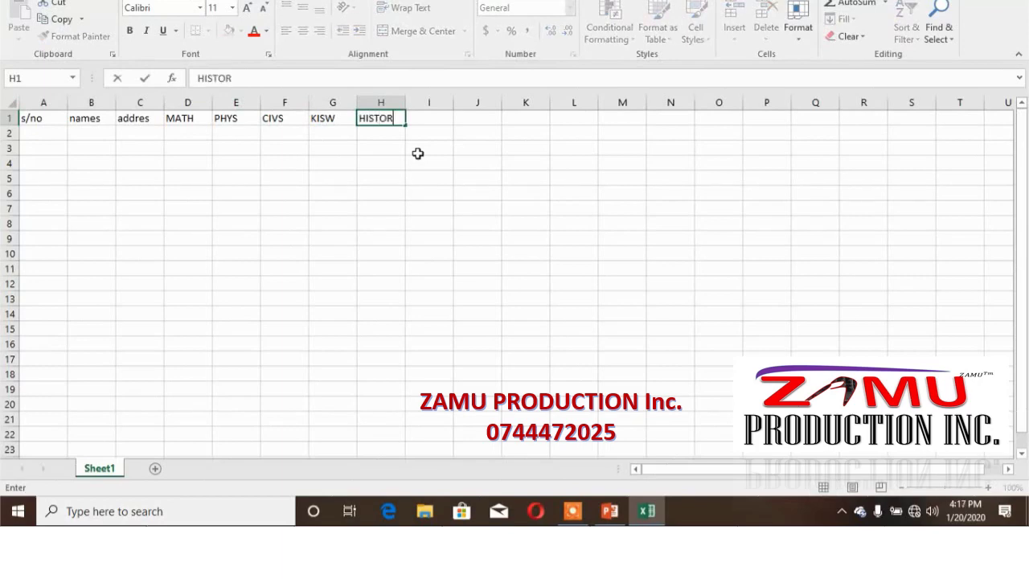
text(Y)
key(Tab)
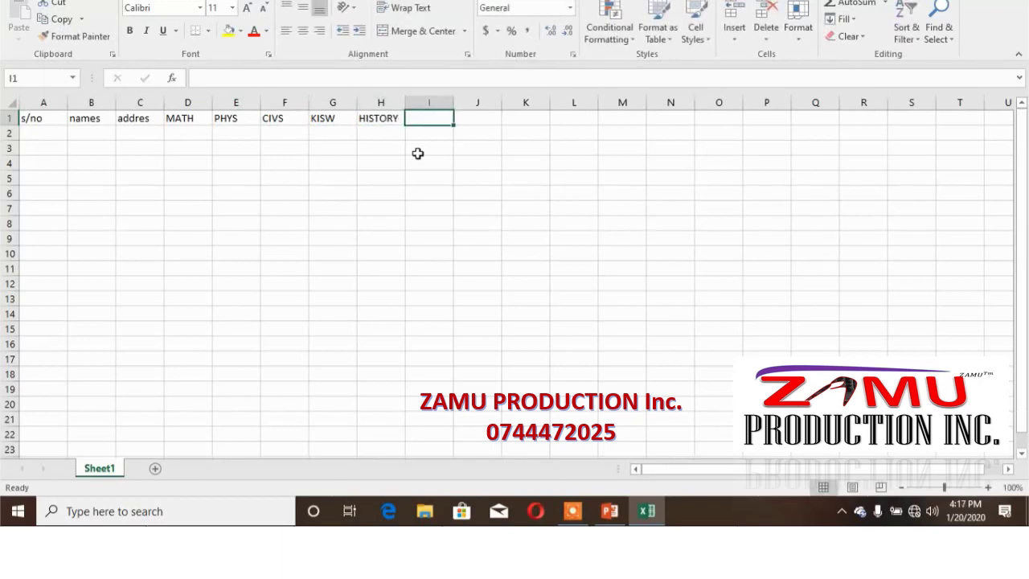
text(GEO)
key(Tab)
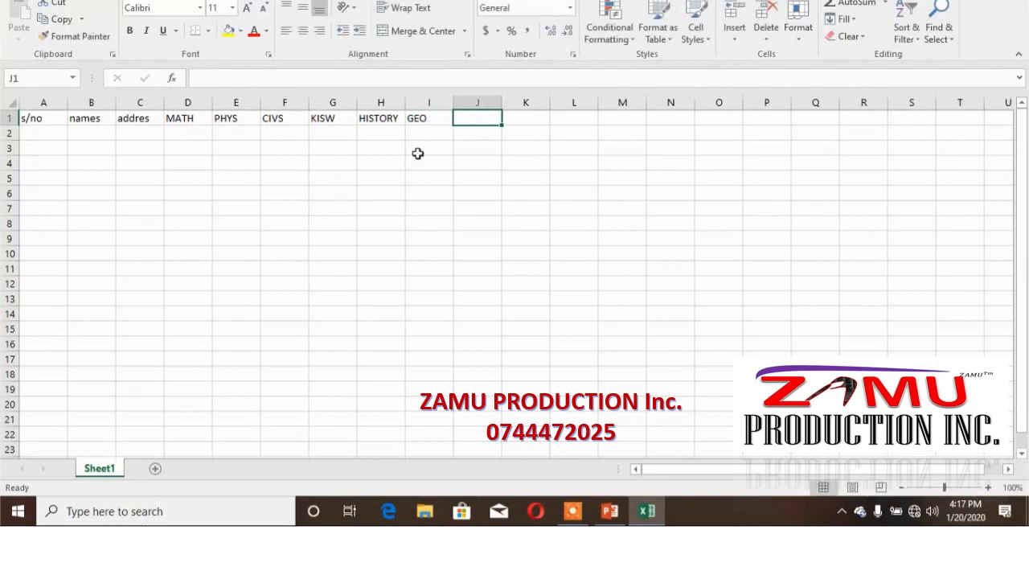
text(H)
key(BackSpace)
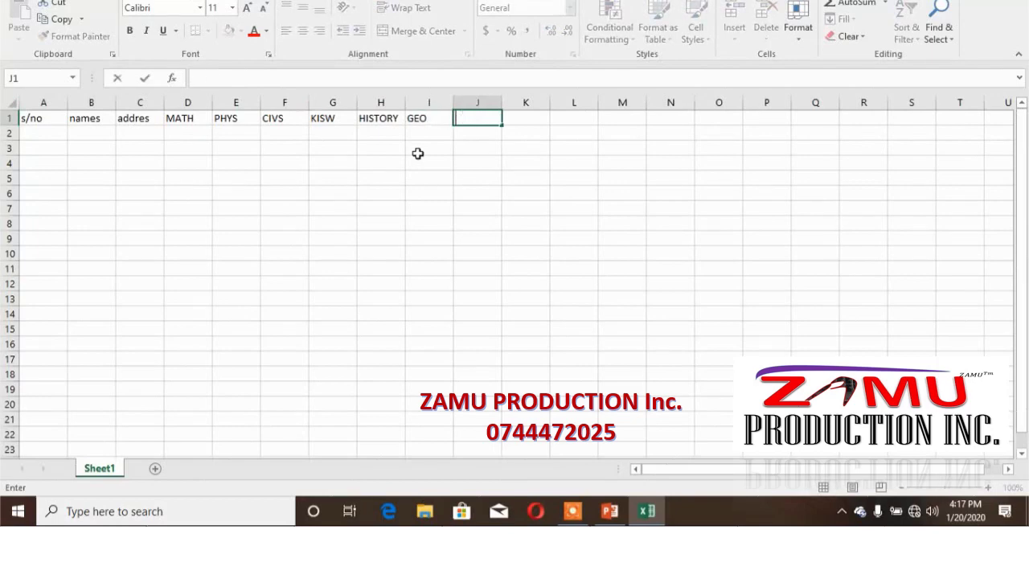
text(L)
key(BackSpace)
text(ENGLISH)
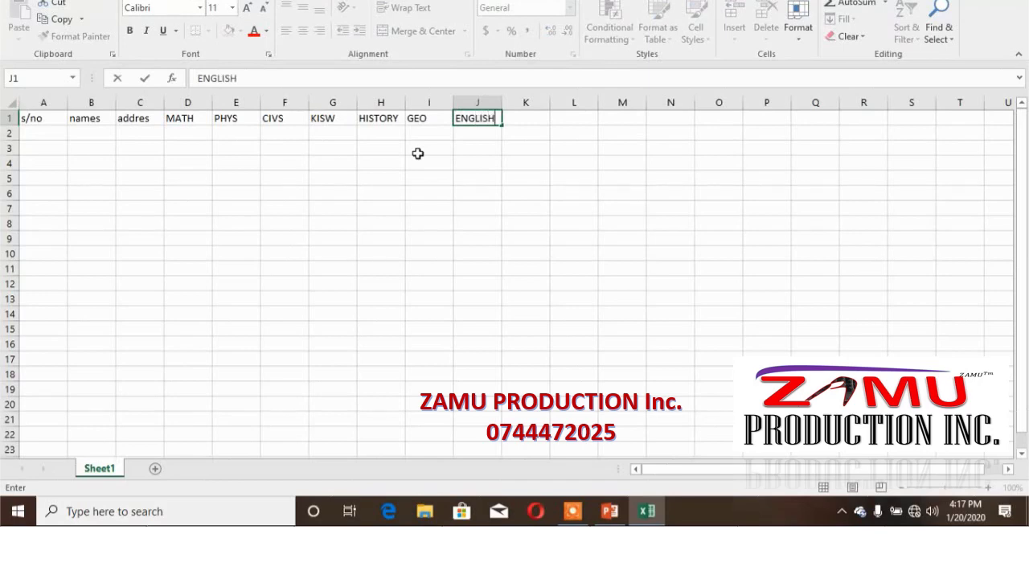
key(Tab)
text(BIOS)
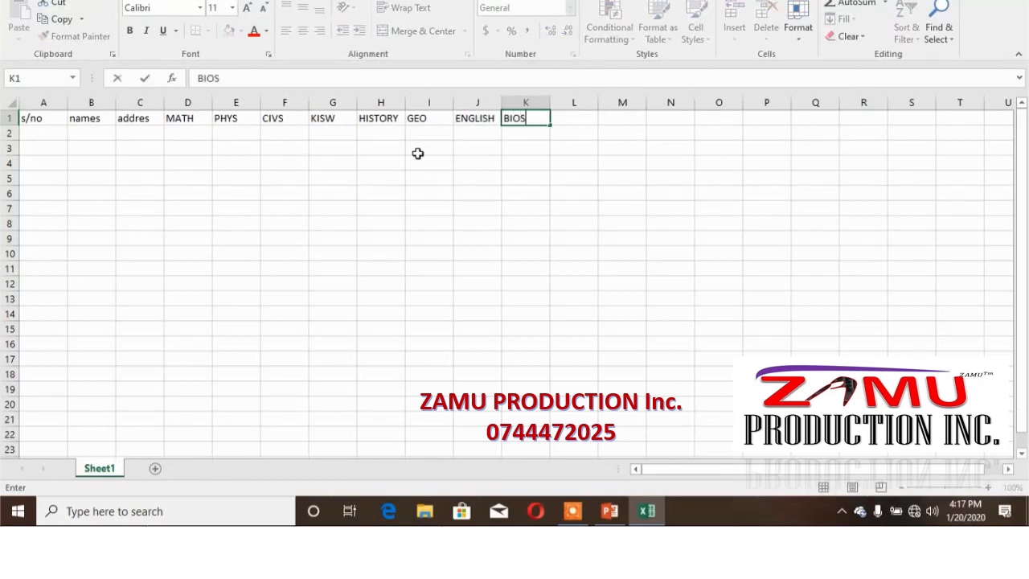
key(Tab)
text(CHEM)
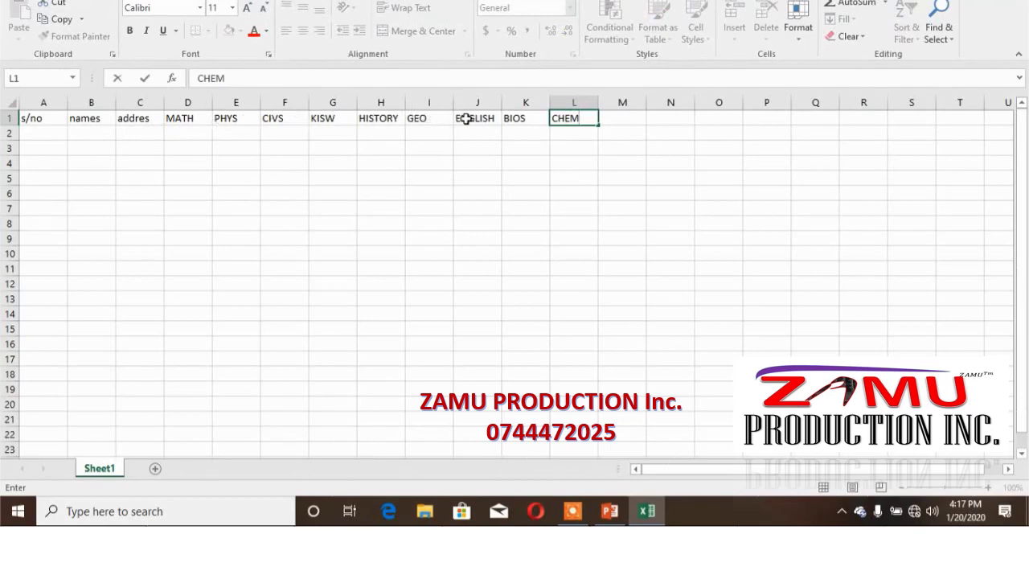
- Retype the A1:C1 headings in capitals as S/No, NAMES and ADDRESS
click(40, 118)
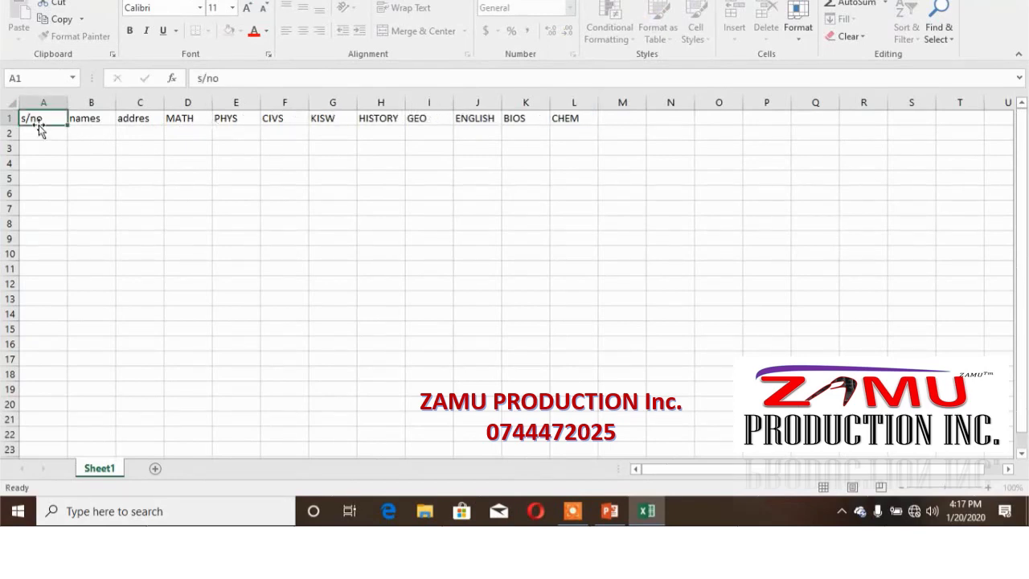
click(84, 118)
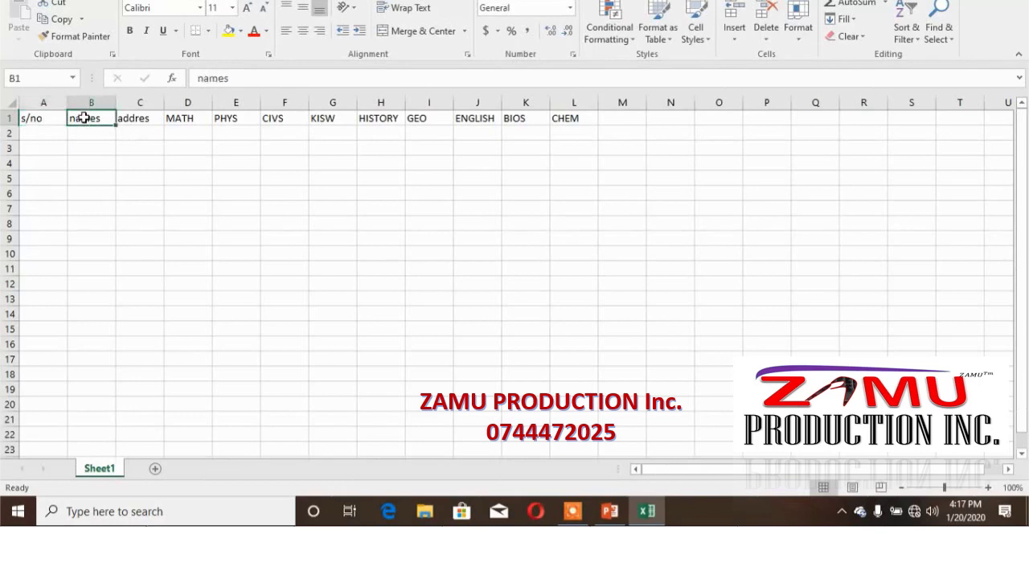
text(NAMES)
key(Tab)
text(ADDRESS)
click(52, 118)
text(S/No)
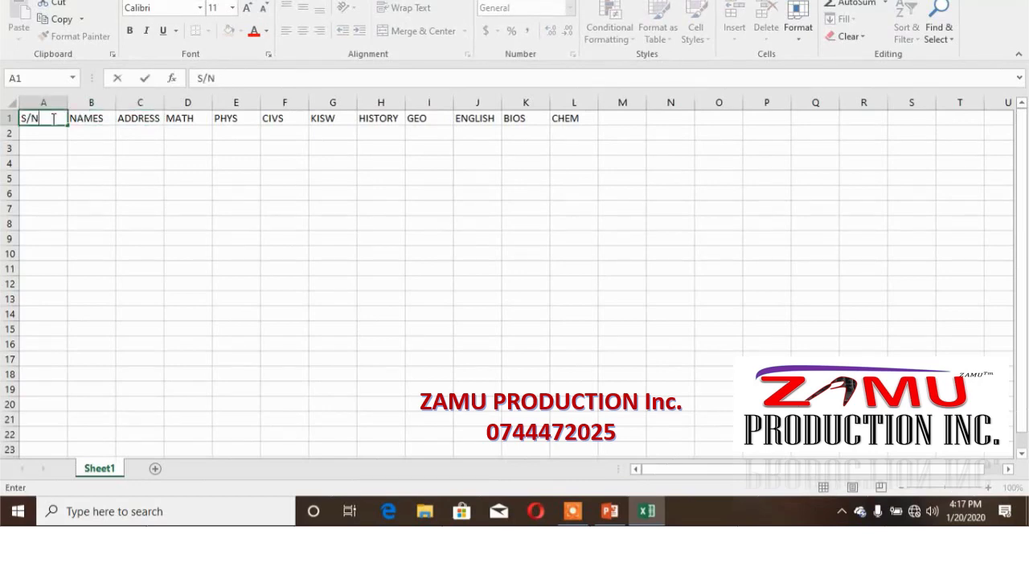
key(Return)
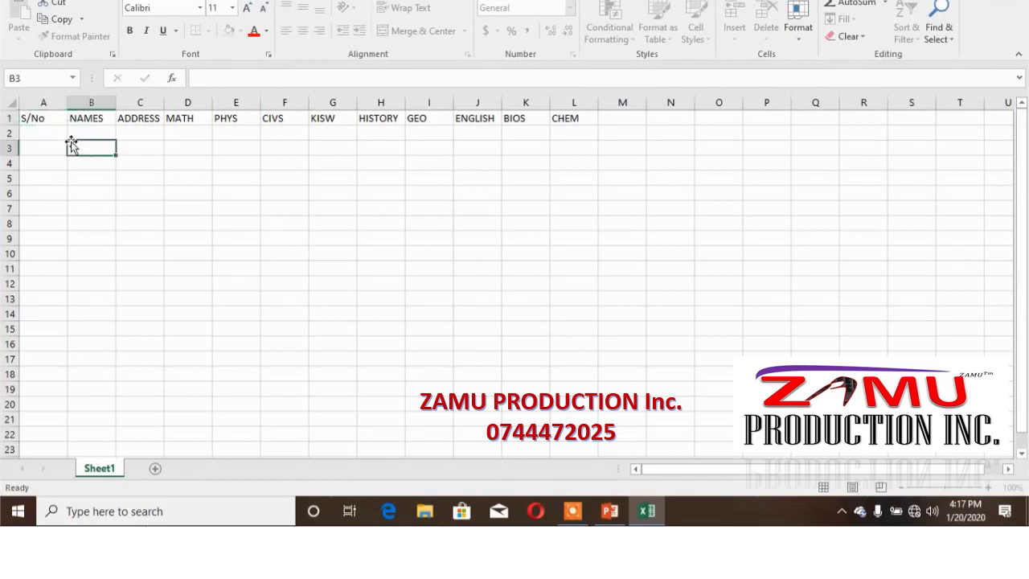
click(72, 145)
click(38, 133)
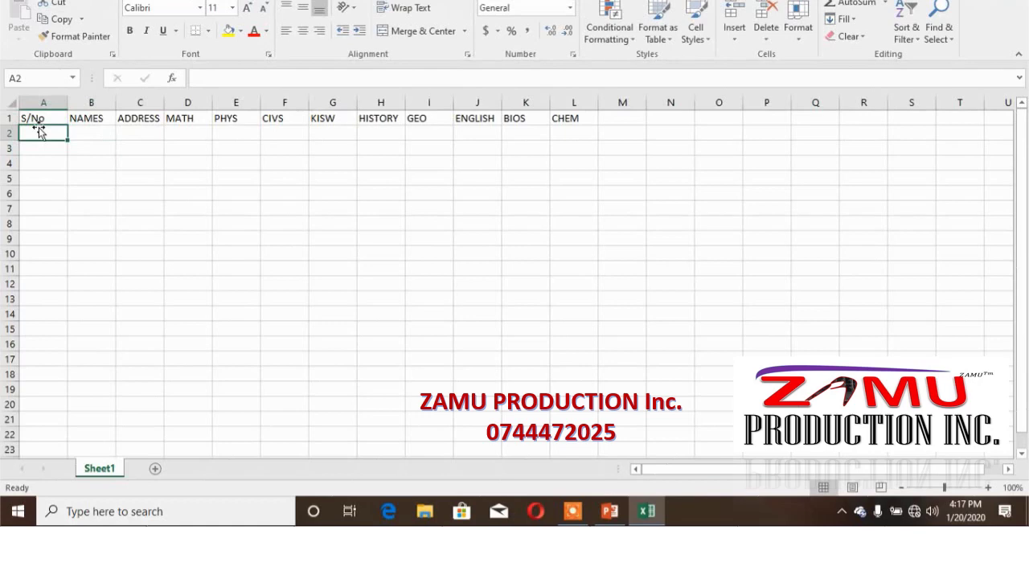
- Enter 1 in A2 and 2 in A3 to start the serial numbers
text(1)
key(Return)
text(2)
key(Return)
- Extend the 1, 2 series down column A to reach 10 in A11
click(119, 131)
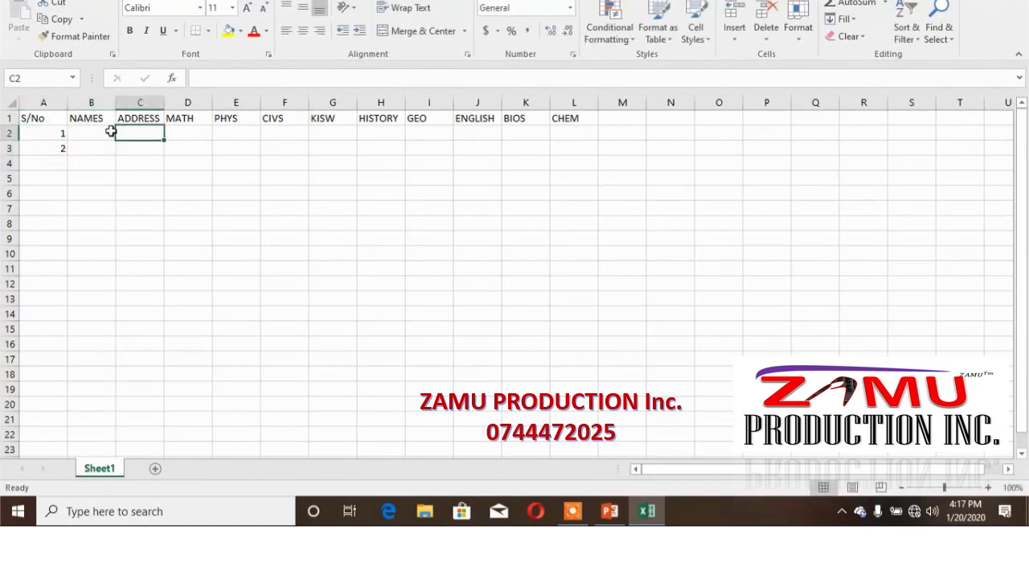
click(56, 131)
drag(58, 128, 68, 157)
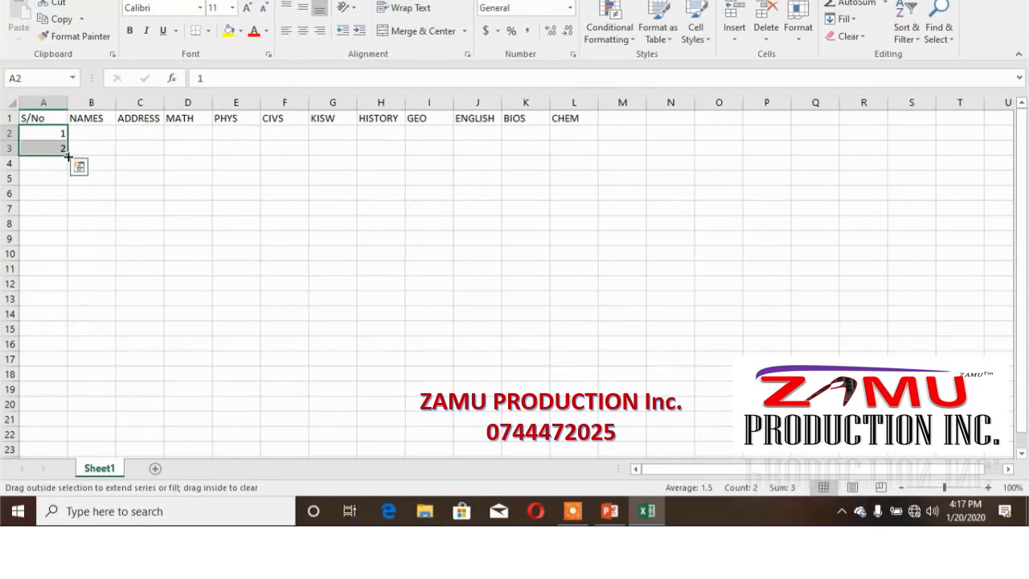
mouse_move(69, 157)
mouse_down()
mouse_move(40, 128)
mouse_move(62, 148)
mouse_up()
click(264, 132)
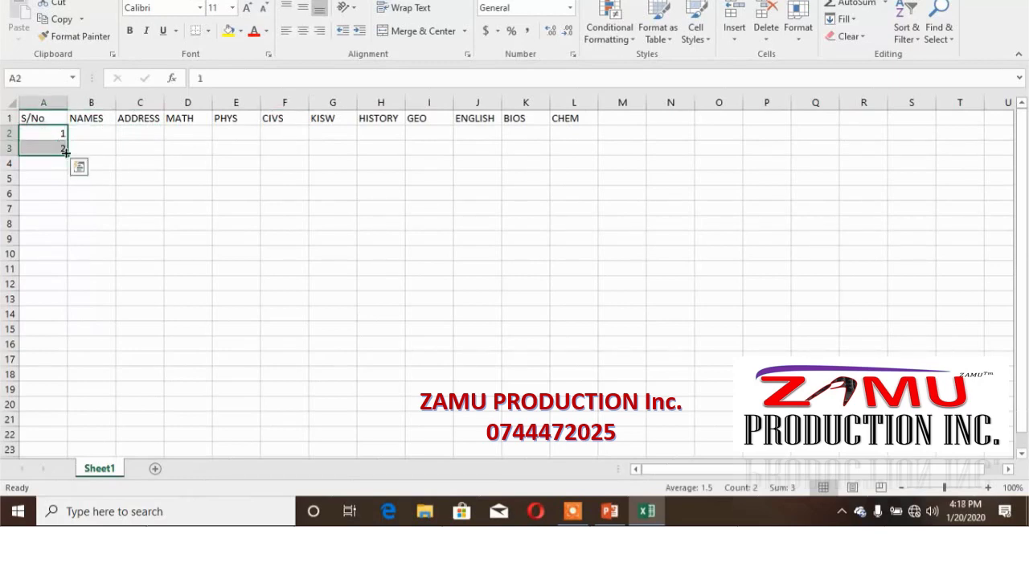
drag(66, 152, 57, 148)
click(167, 134)
drag(67, 156, 71, 280)
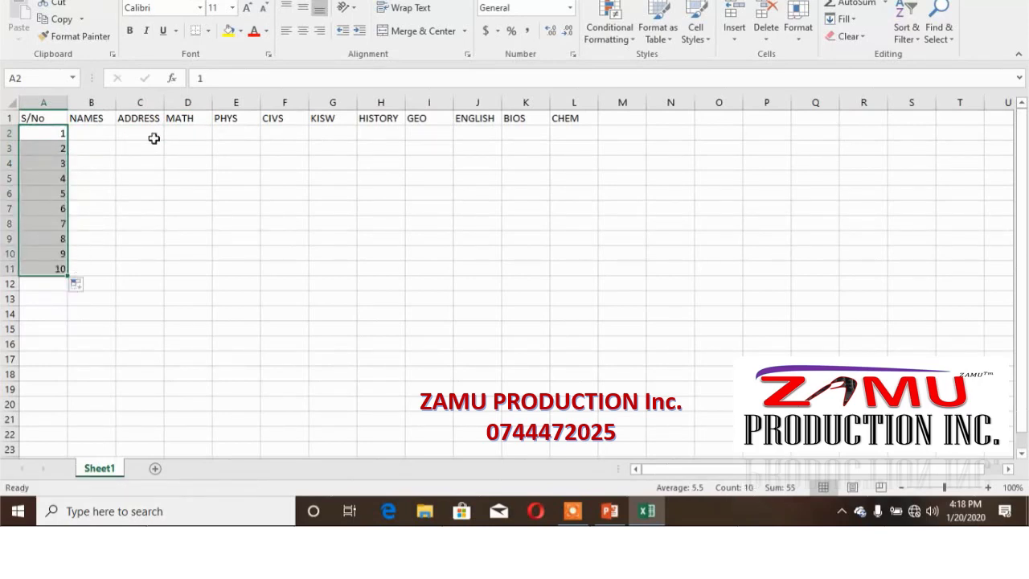
click(88, 135)
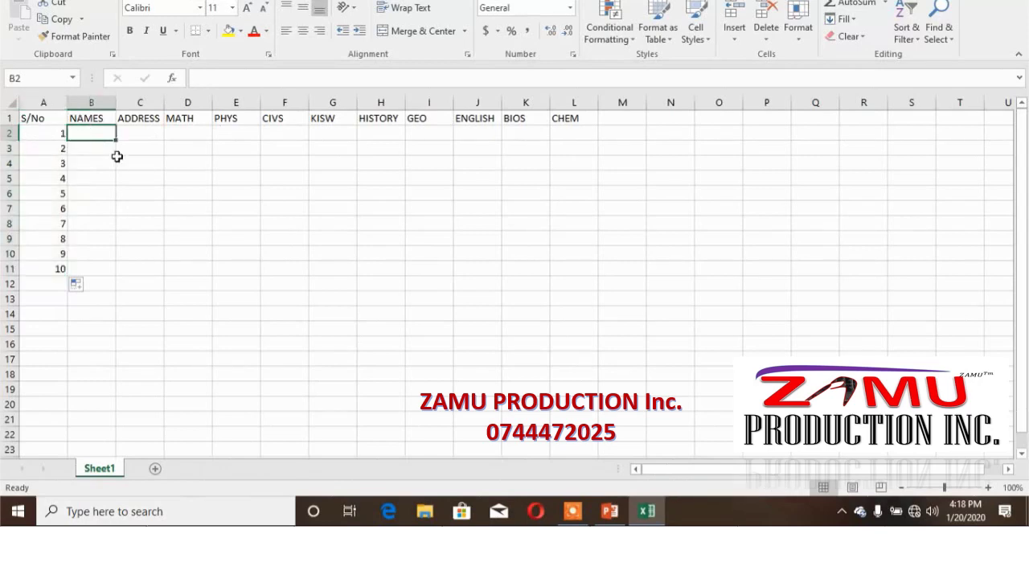
- Enter the first five students' full names in B2:B6
text(ONESIM)
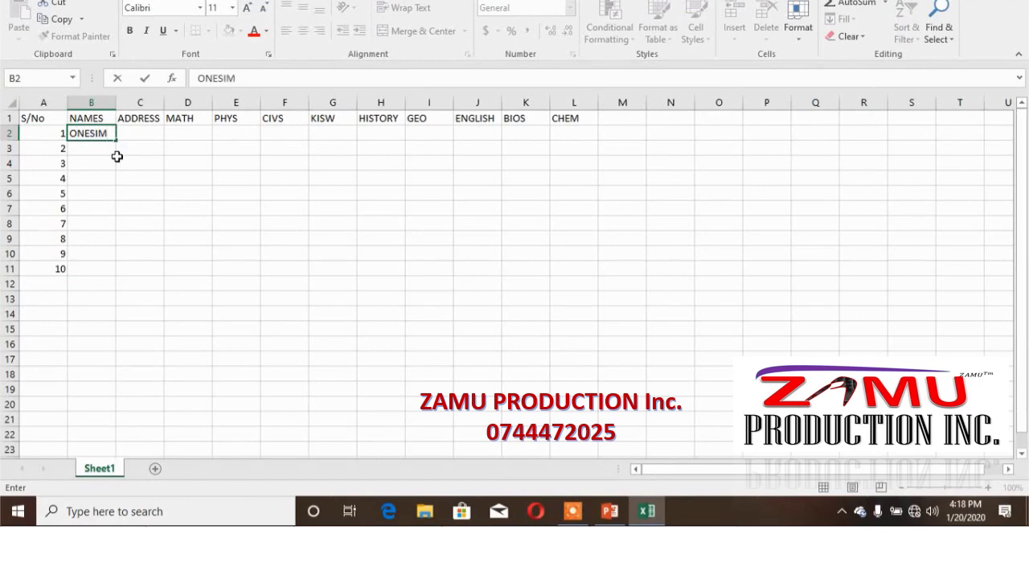
text(O MWITA)
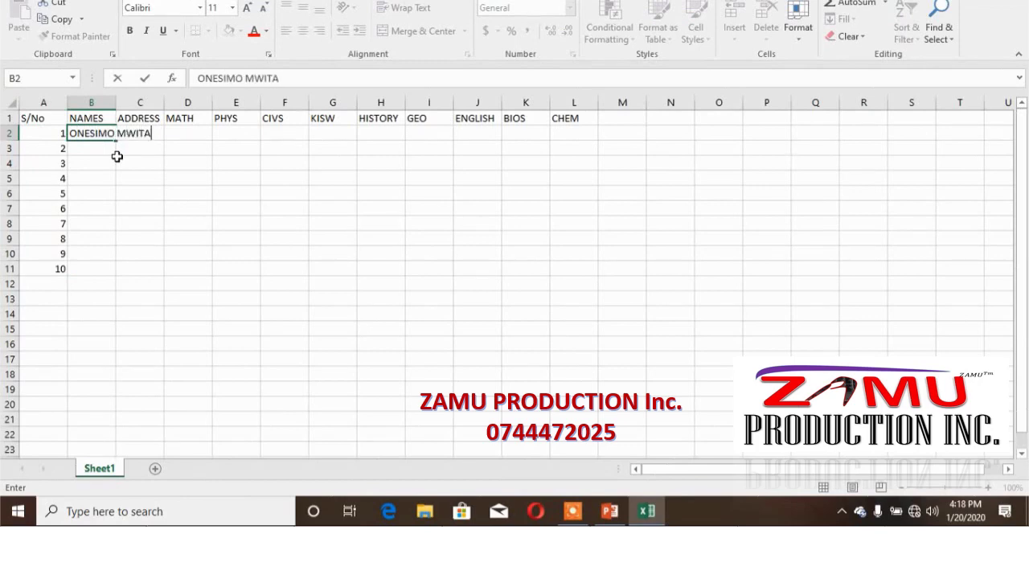
key(Return)
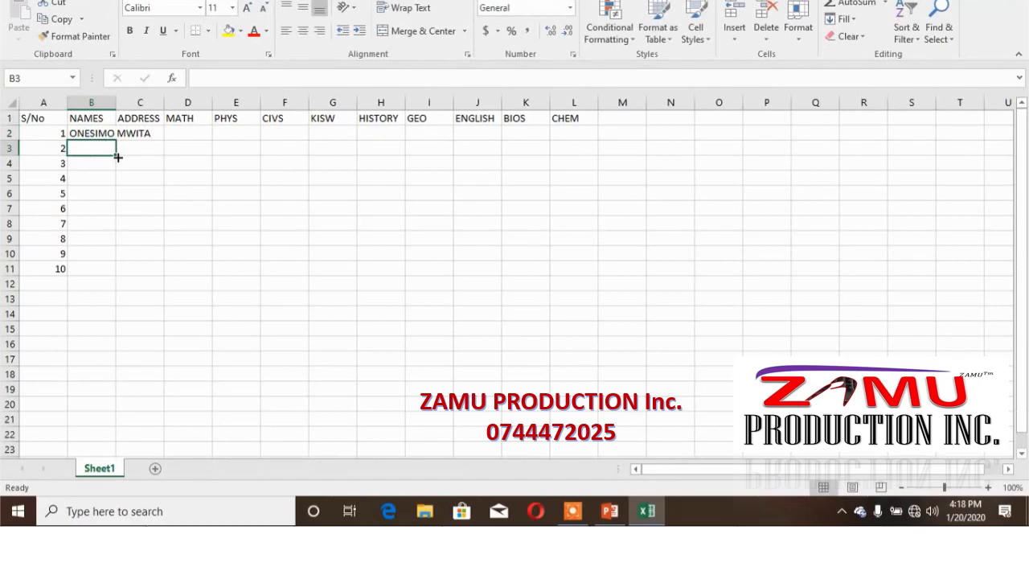
text(MUSSA AJIBU)
key(ctrl+Return)
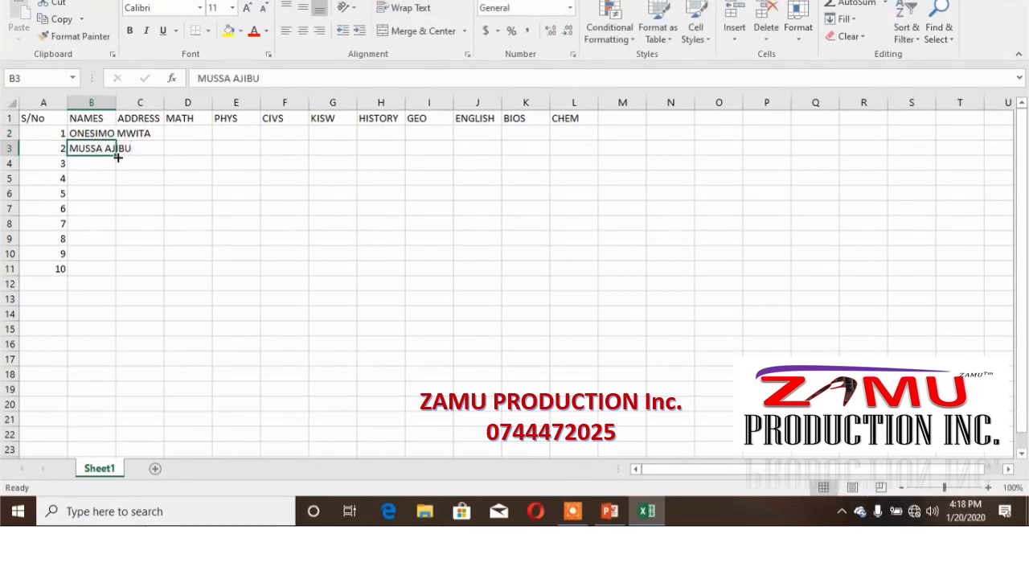
key(Down)
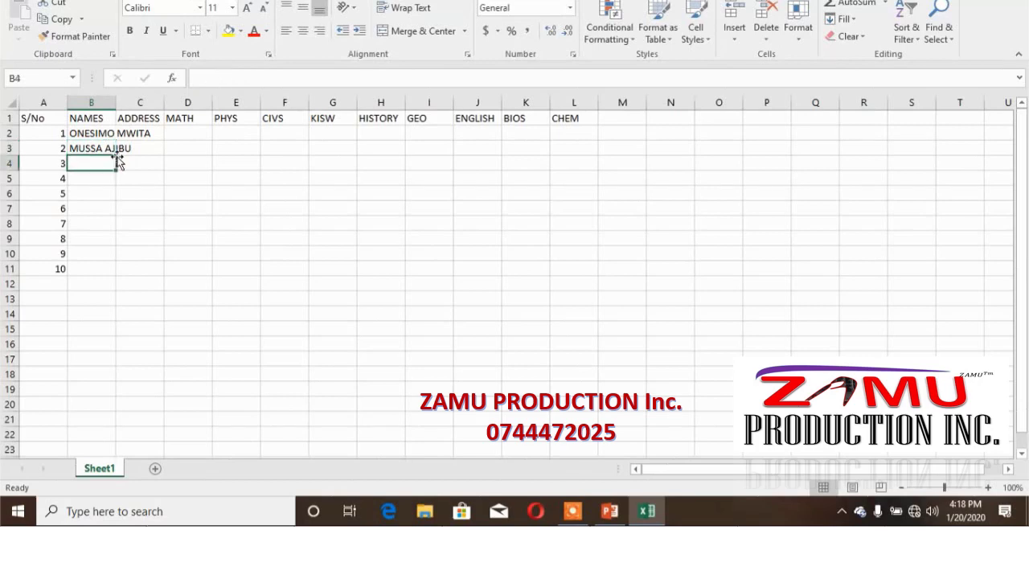
text(PITA)
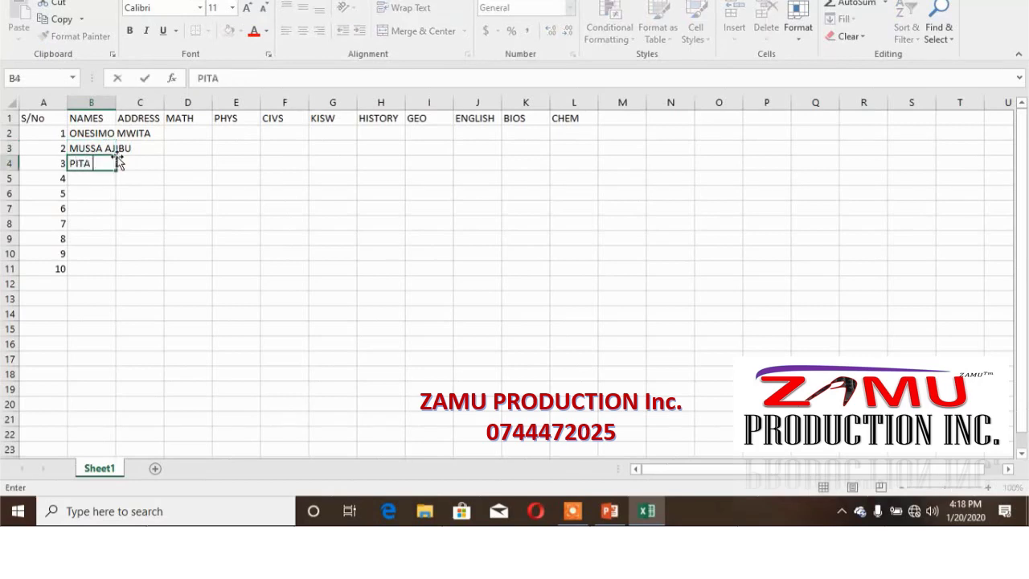
text( MASANJA)
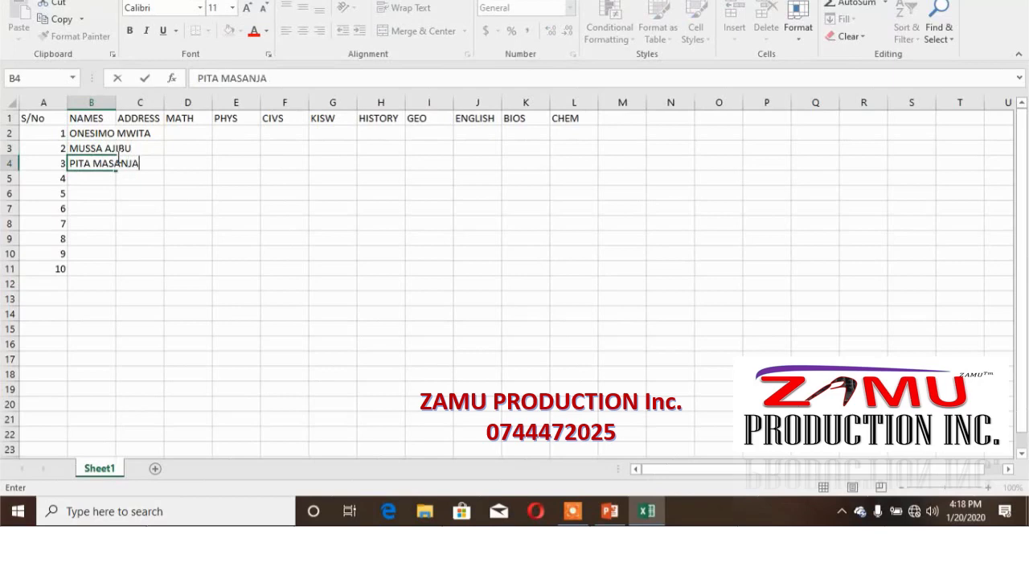
key(Return)
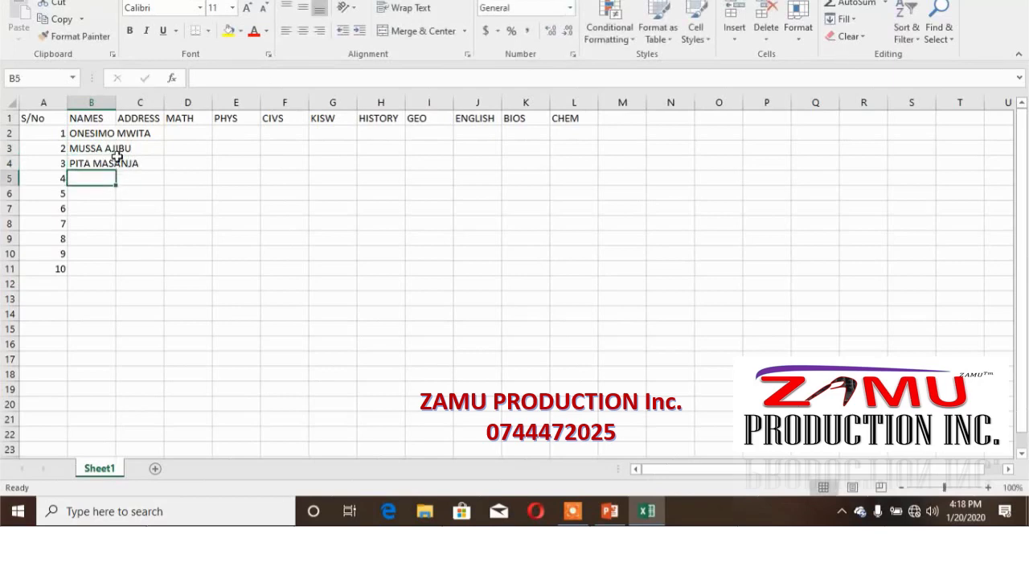
text(ED)
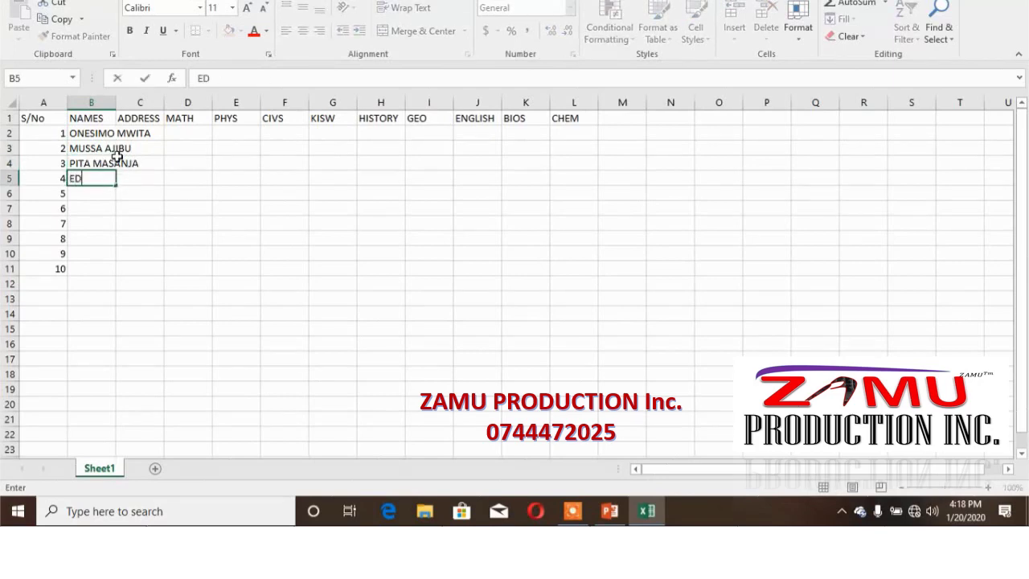
text(WARD MUSSA)
key(Return)
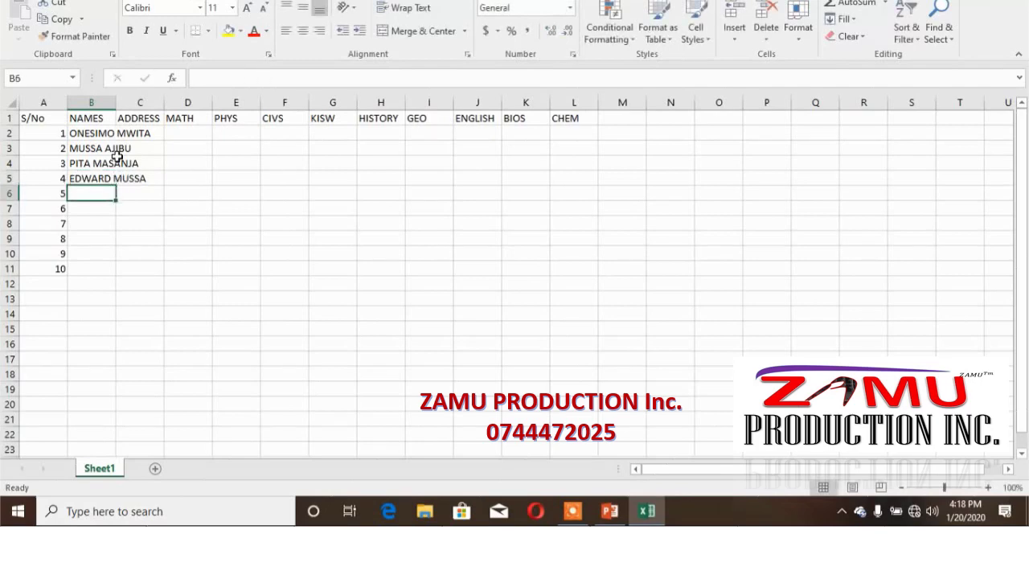
text(AEVA)
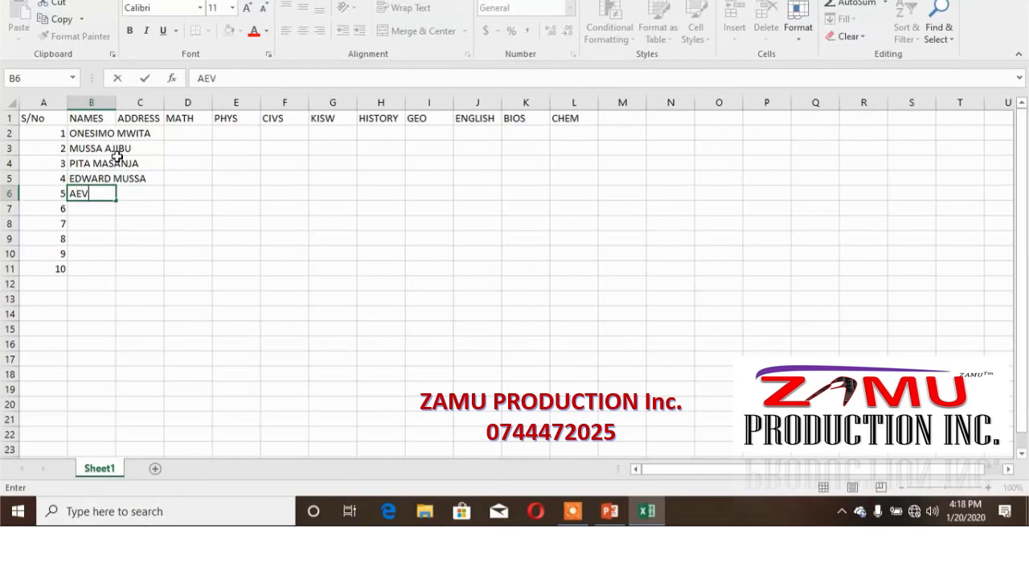
key(BackSpace)
key(BackSpace)
key(BackSpace)
text(VI)
key(BackSpace)
key(BackSpace)
key(BackSpace)
text(EVA JOSEPH)
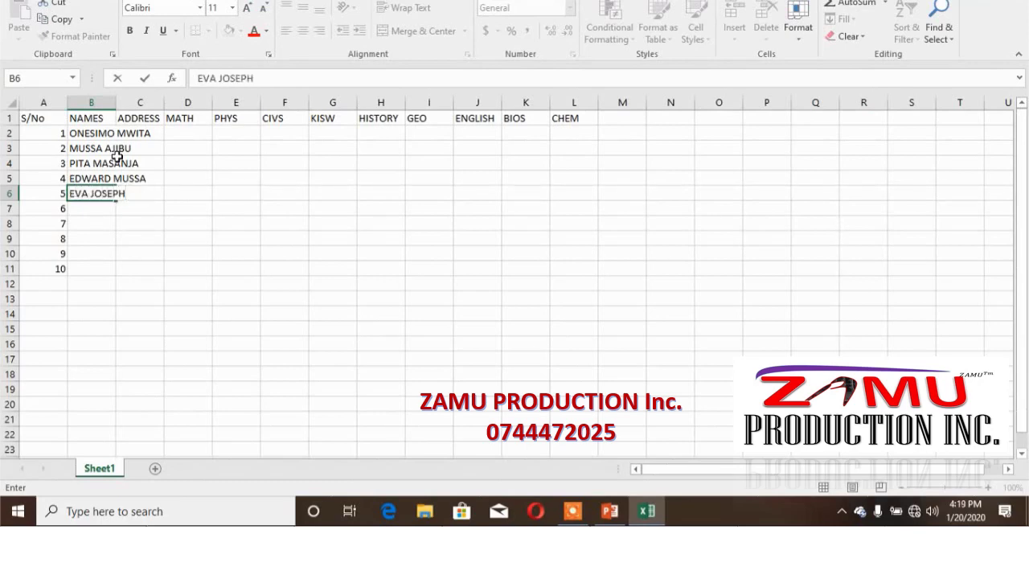
key(Return)
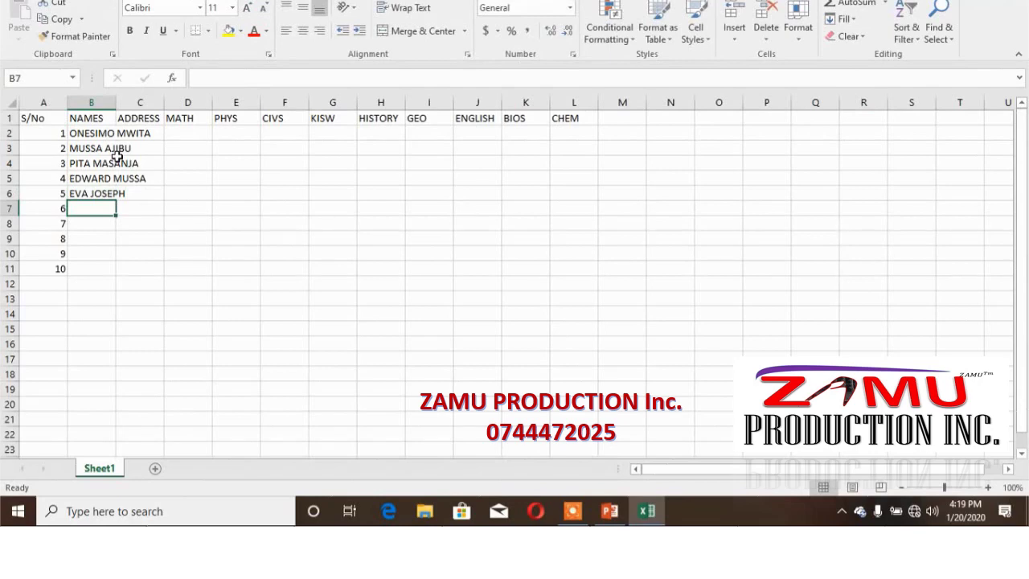
- Enter the remaining five students' full names in B7:B11
text(NEE)
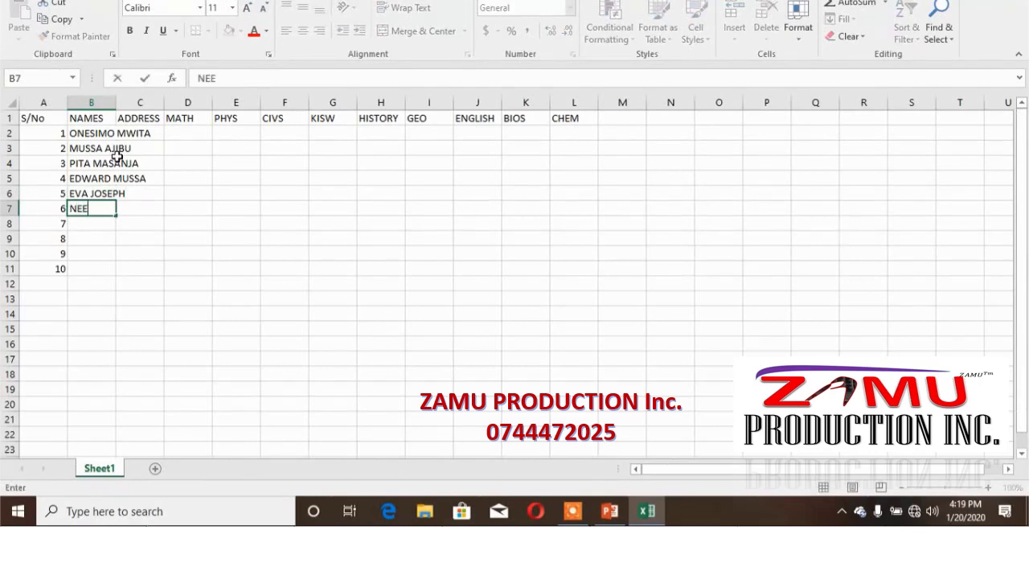
text(MA ONE)
key(Return)
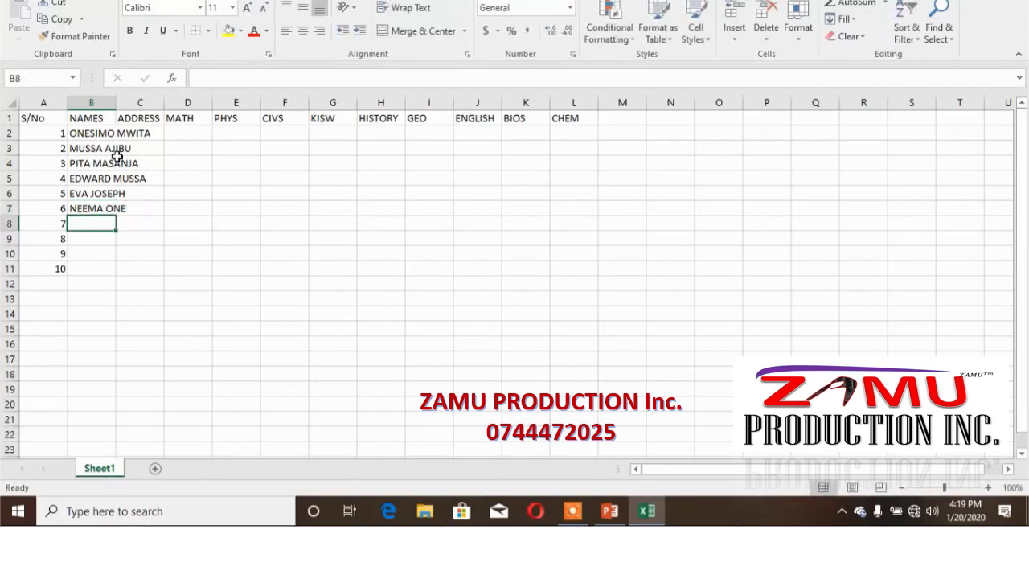
text(AN)
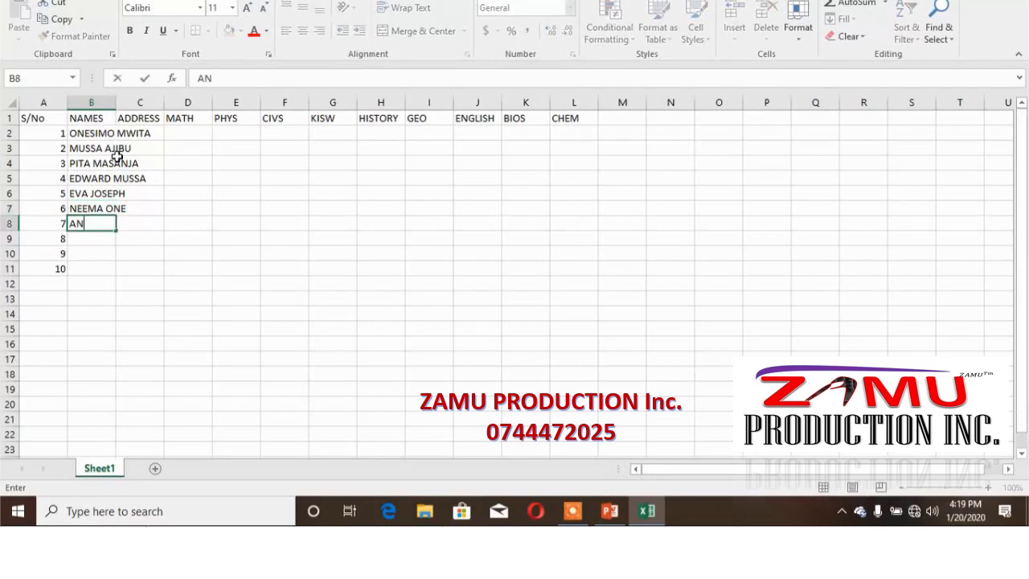
text(NA IDDI)
key(Return)
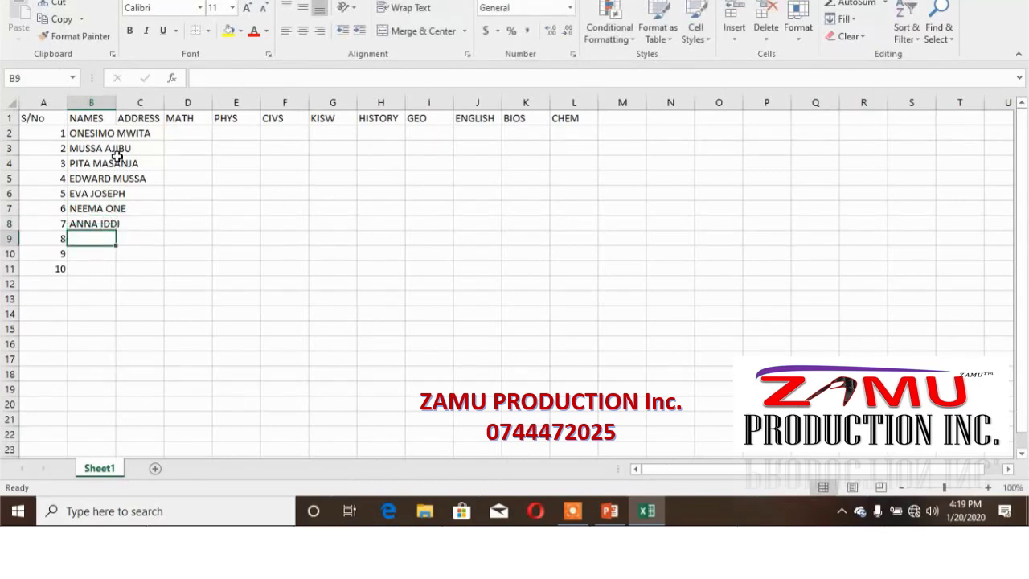
text(IDDI ALLY)
key(Return)
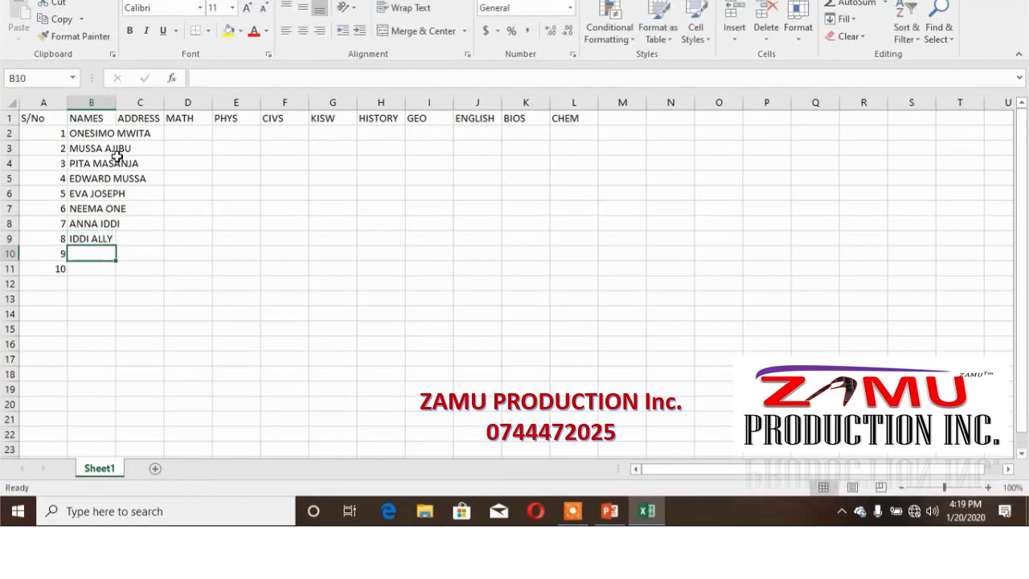
text(FRANCIS JUMA)
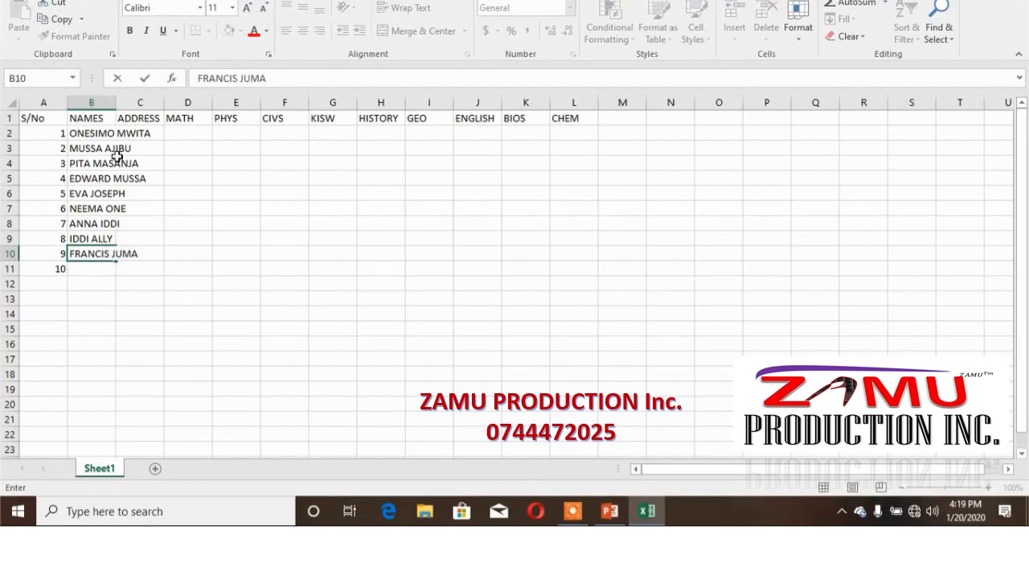
key(Return)
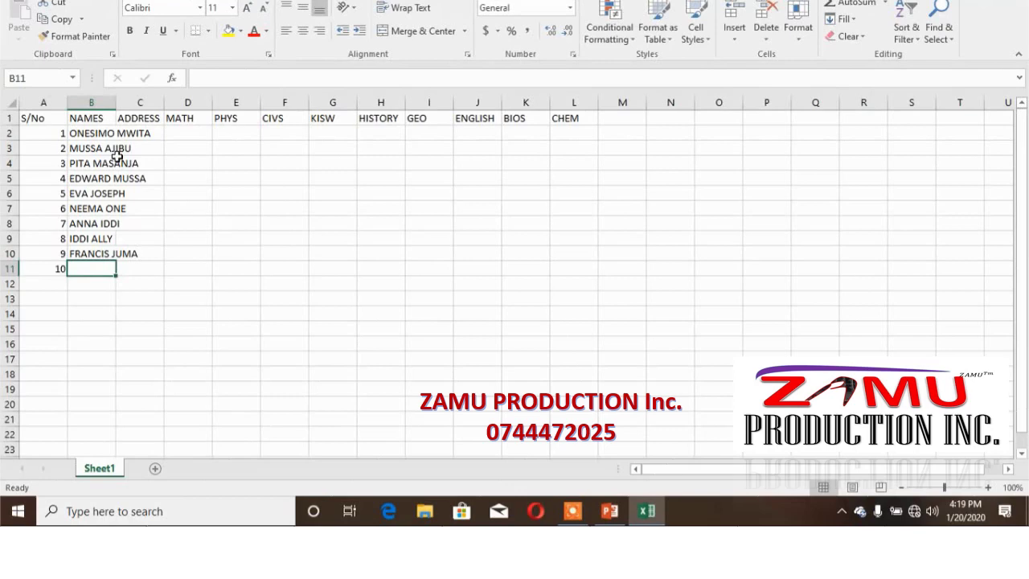
text(FURAH KWANGA)
key(Tab)
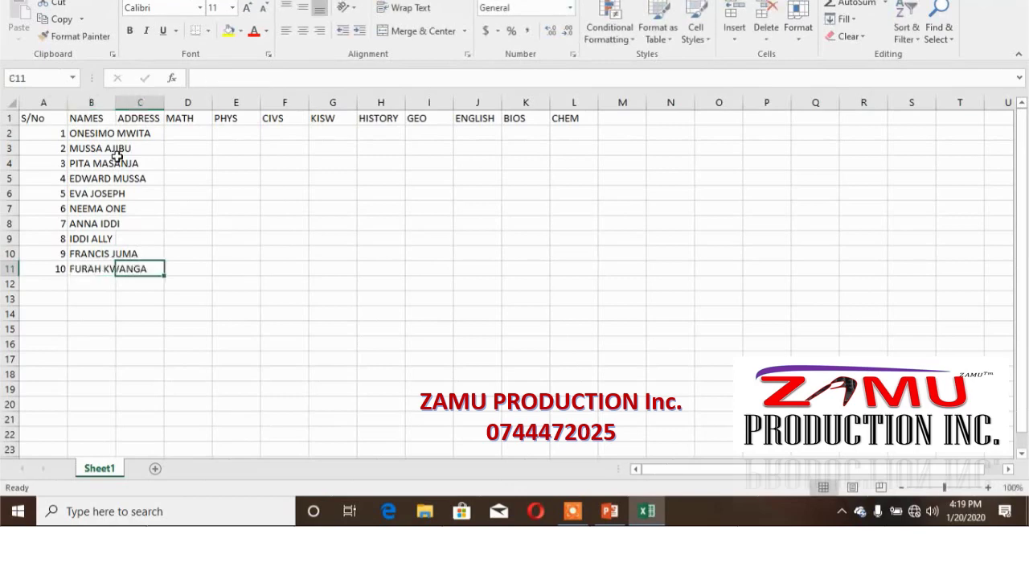
- AutoFit column B so the longest student name fits
click(97, 120)
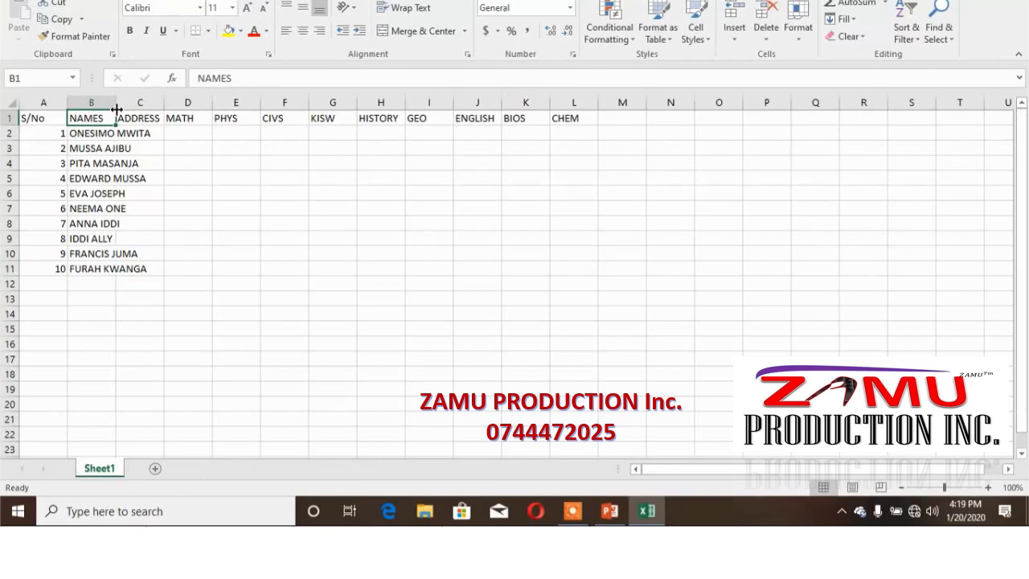
double_click(117, 108)
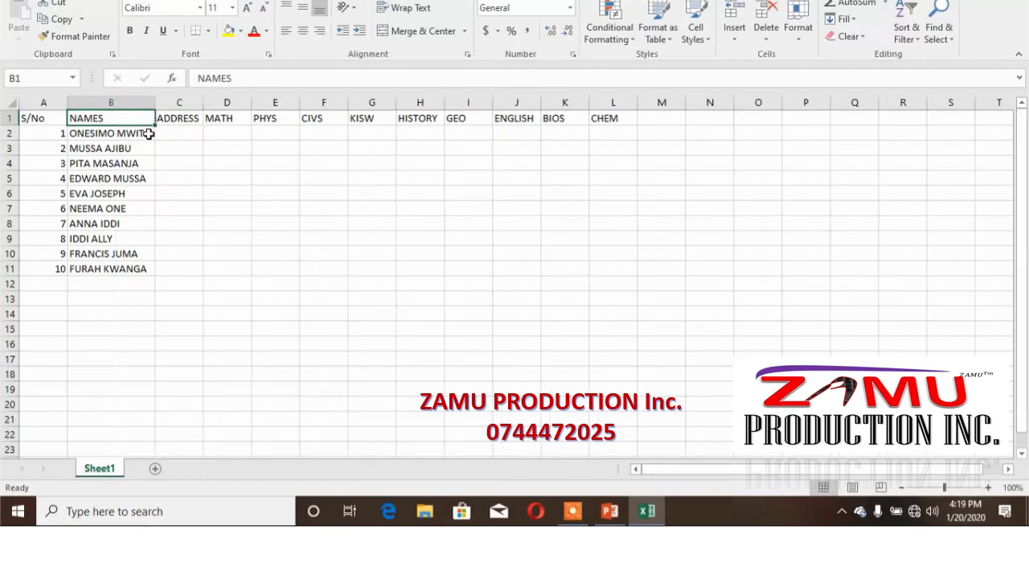
click(122, 165)
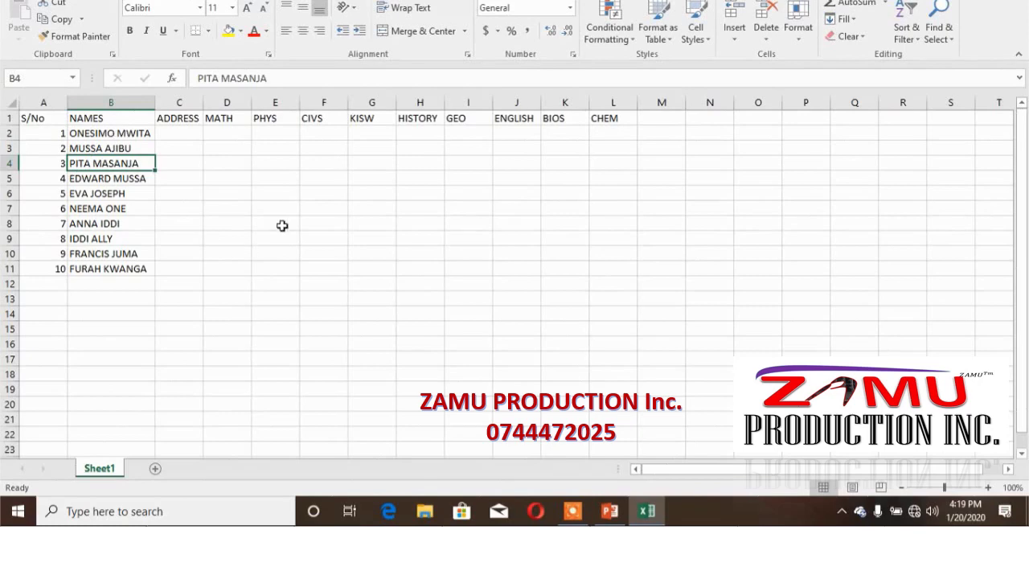
click(180, 131)
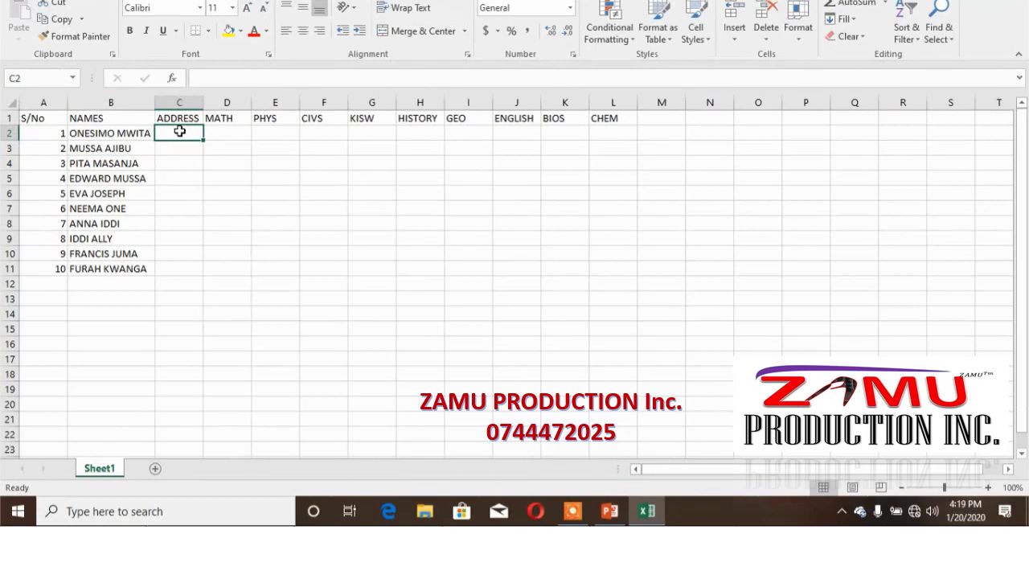
- Enter the first five students' addresses in C2:C6
text(234)
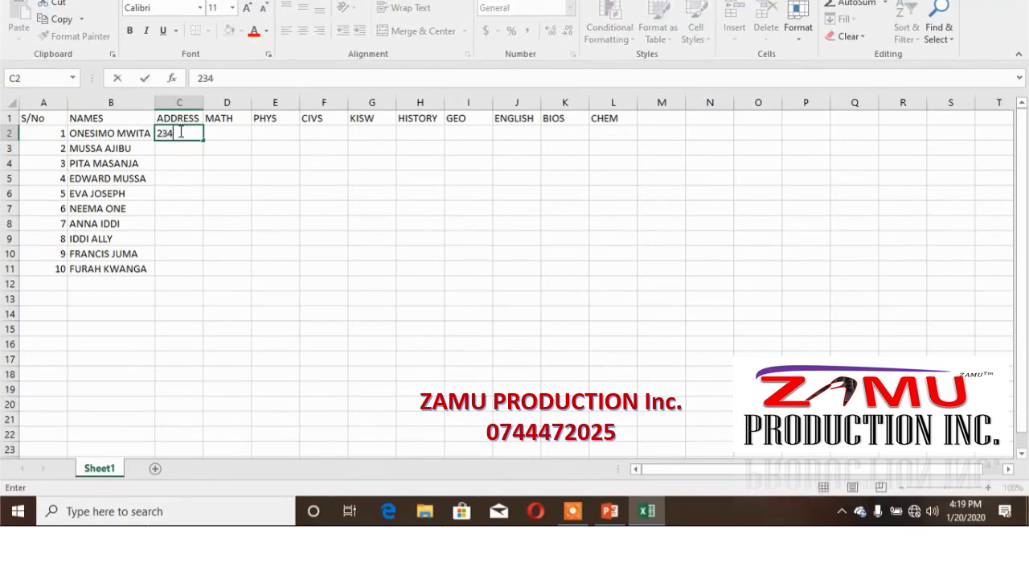
text(, ARUSHA)
key(Return)
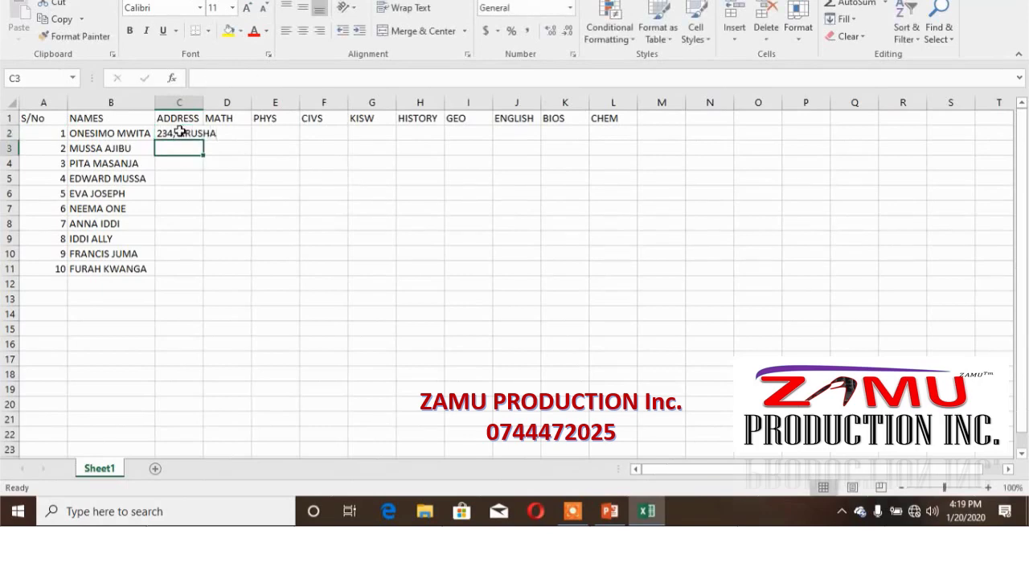
text(43)
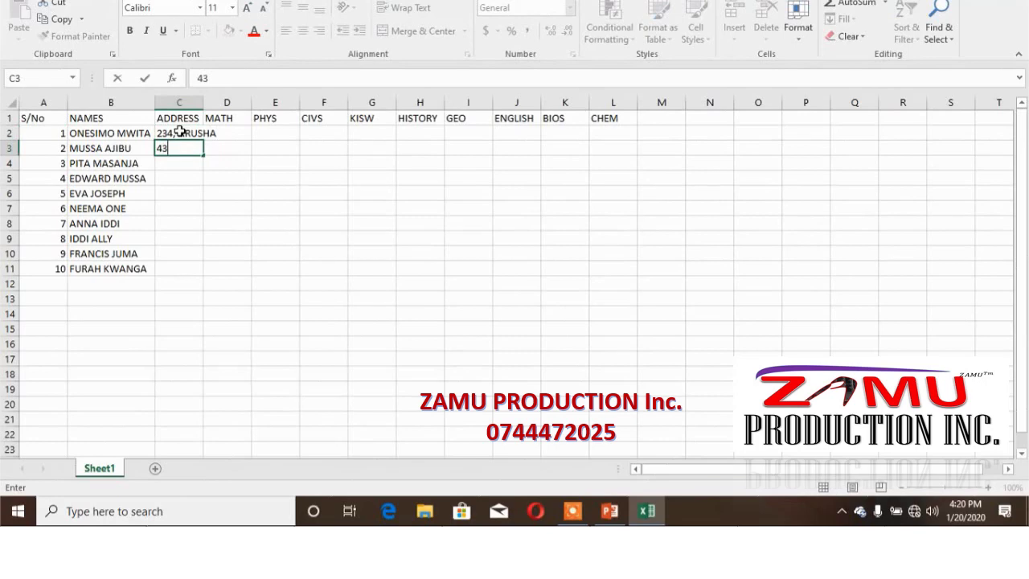
text(5, MWANZA)
key(Return)
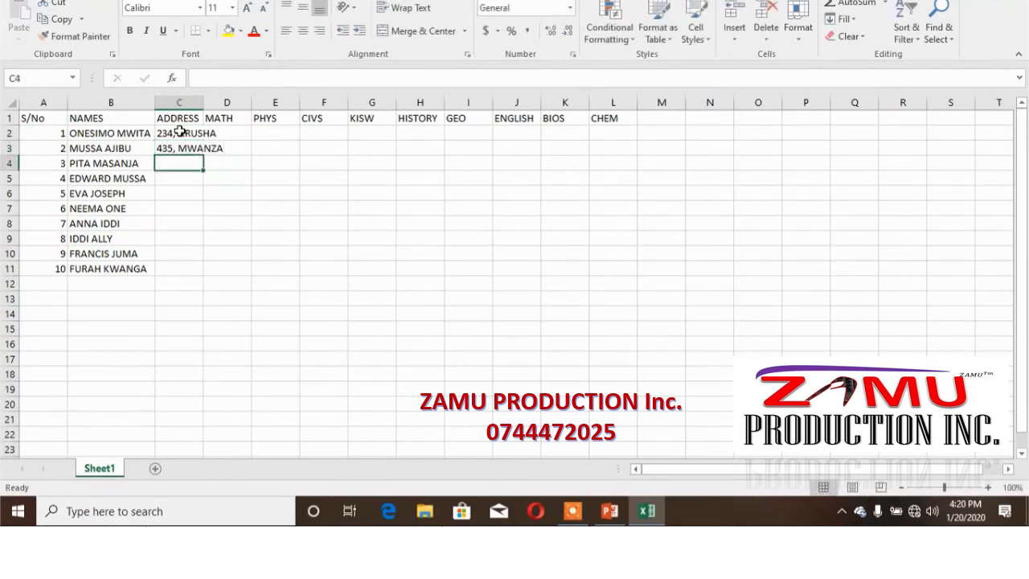
text(567)
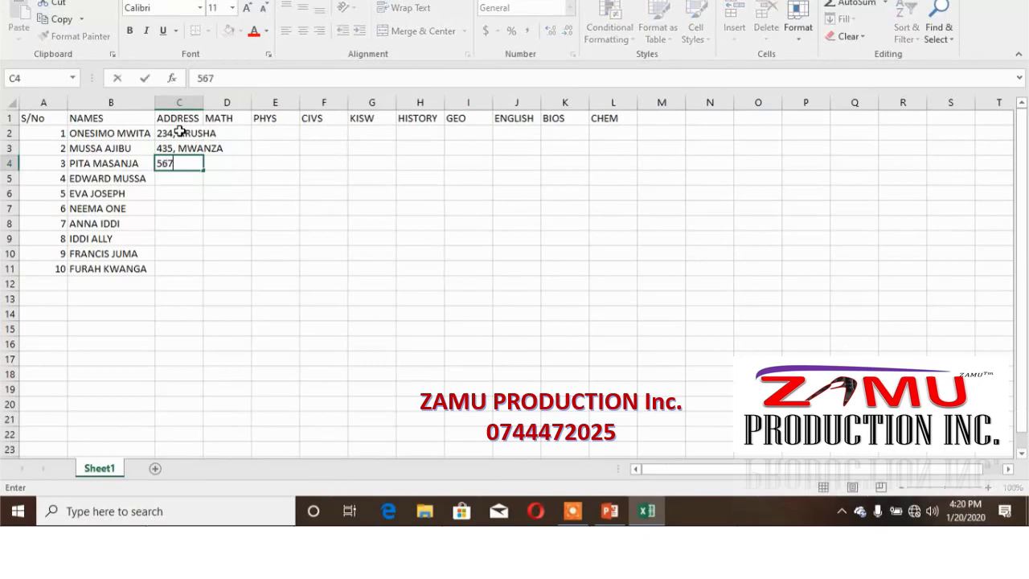
text(, COED)
key(Return)
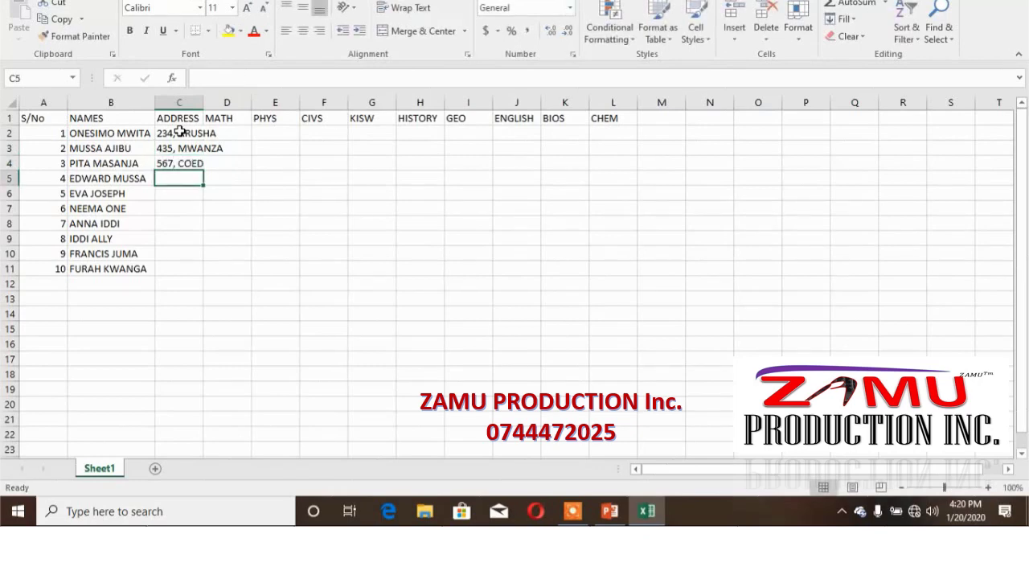
text(542, UDOM)
key(Return)
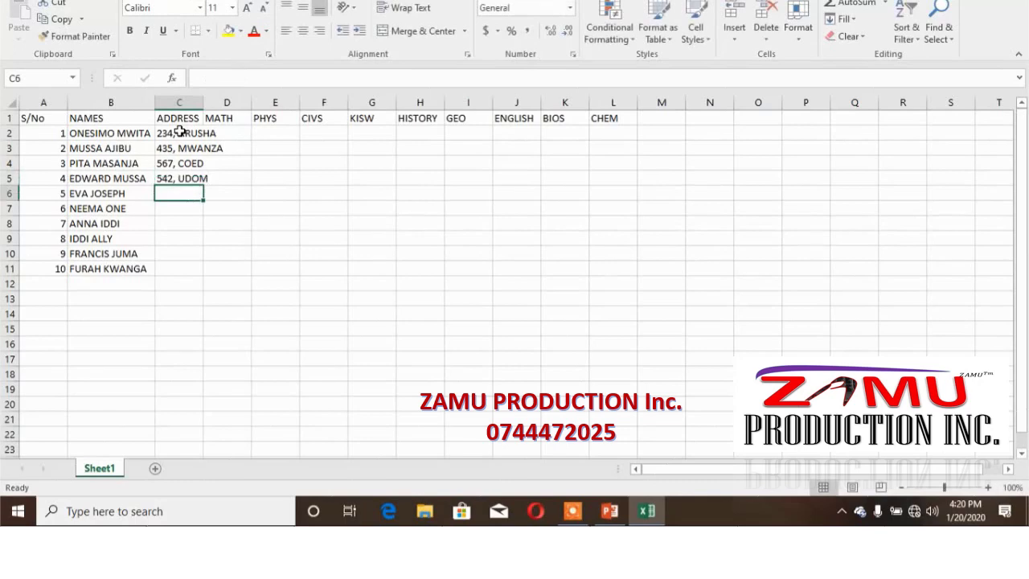
text(20,)
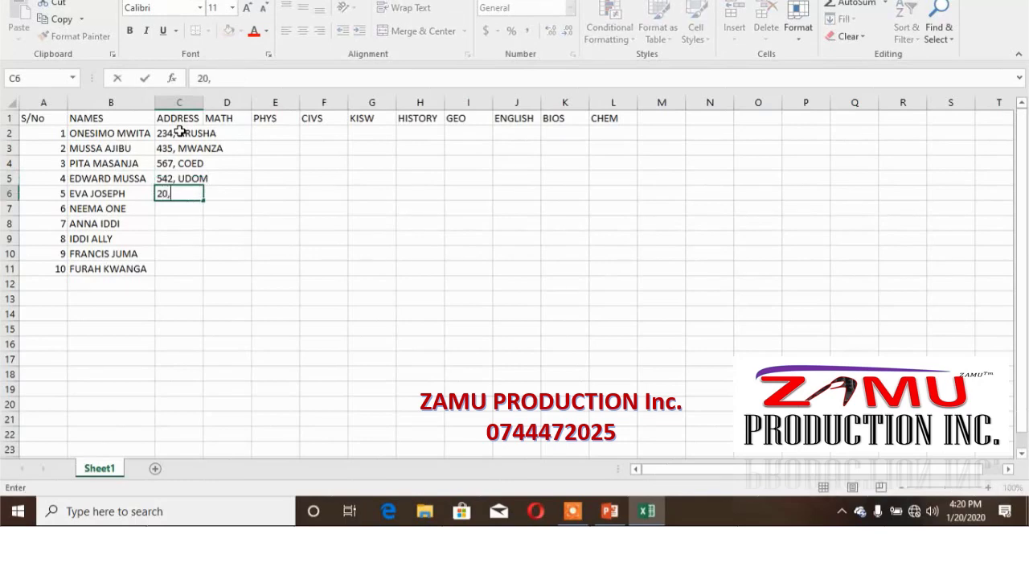
text( BEYA)
key(Return)
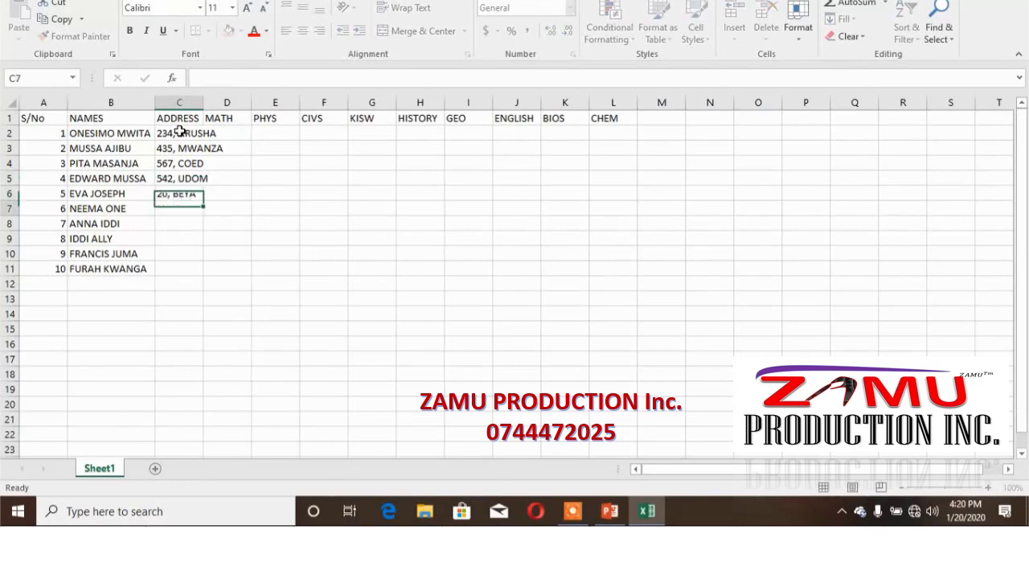
- Enter the remaining five students' addresses in C7:C11
text(12)
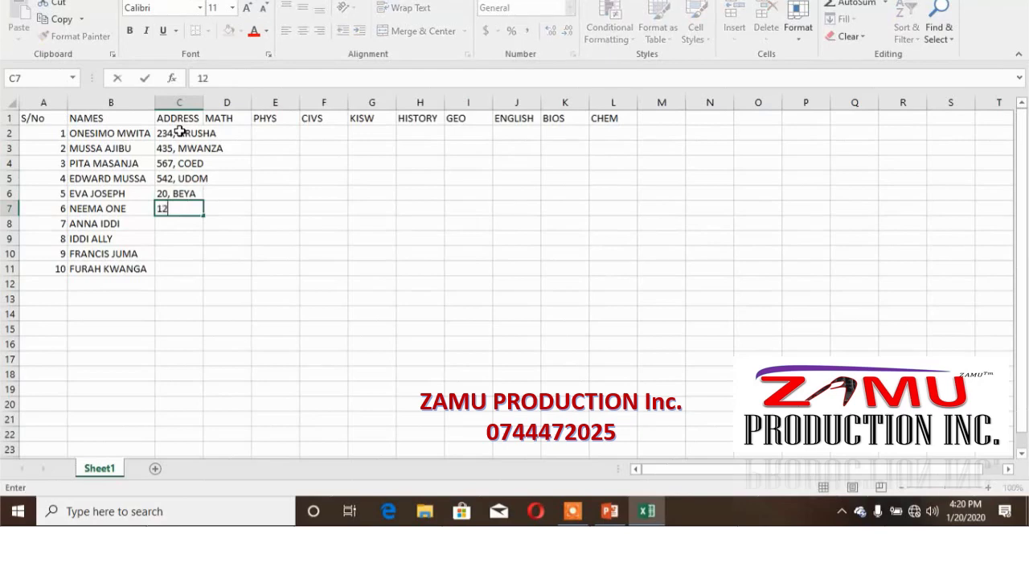
text(, NYEGEZI)
key(Return)
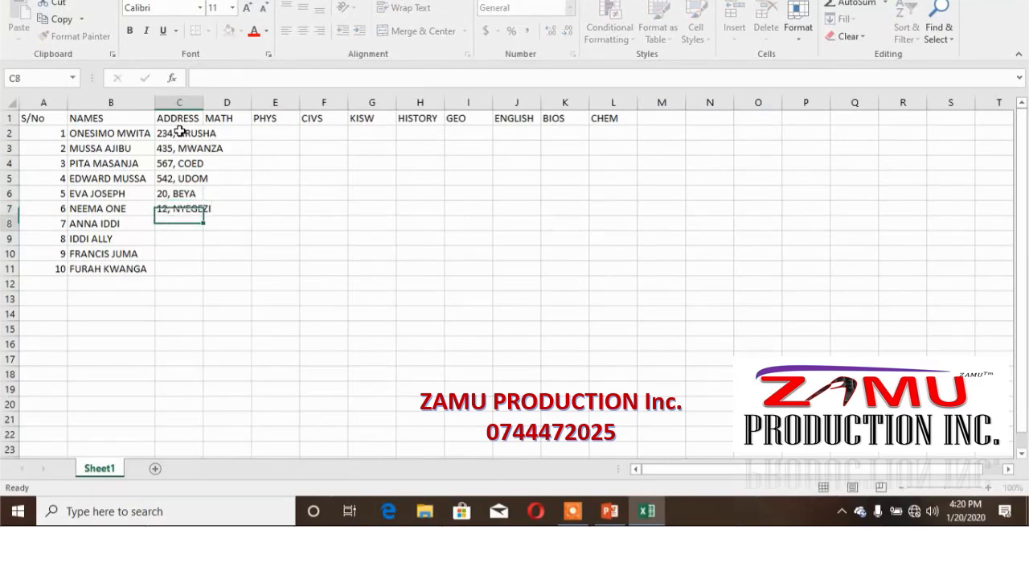
text(56, )
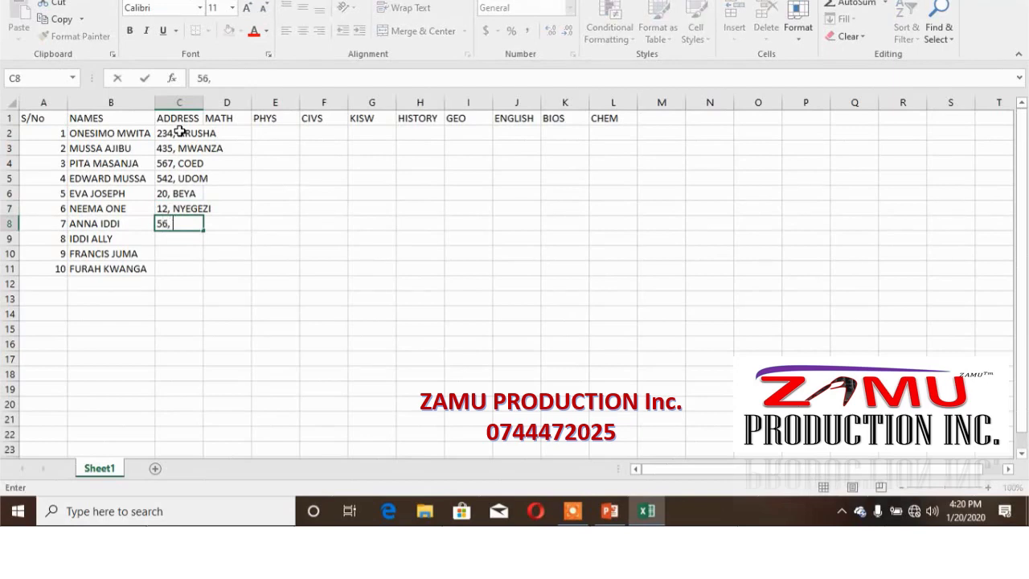
text(CIVE)
key(Return)
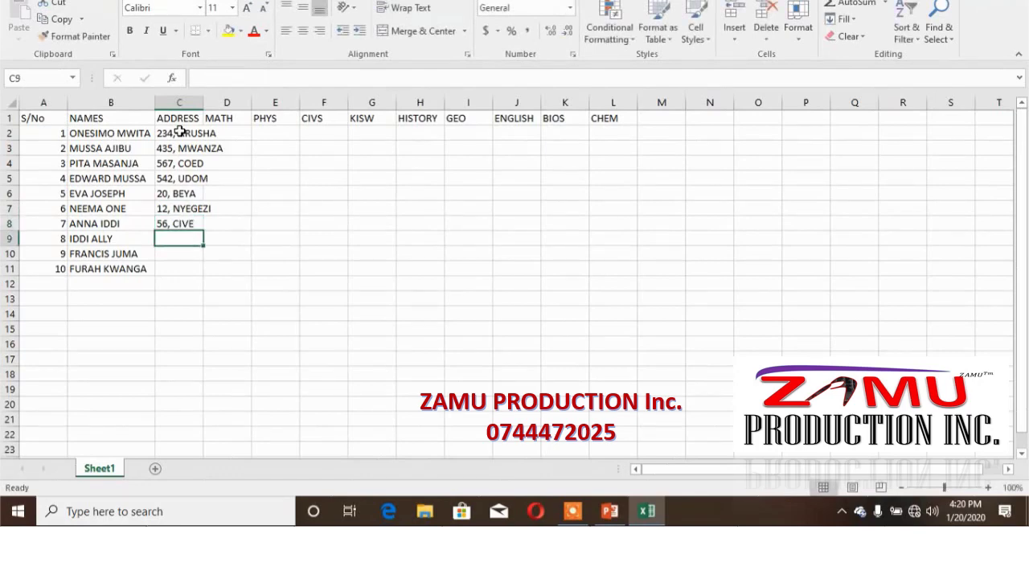
text(76)
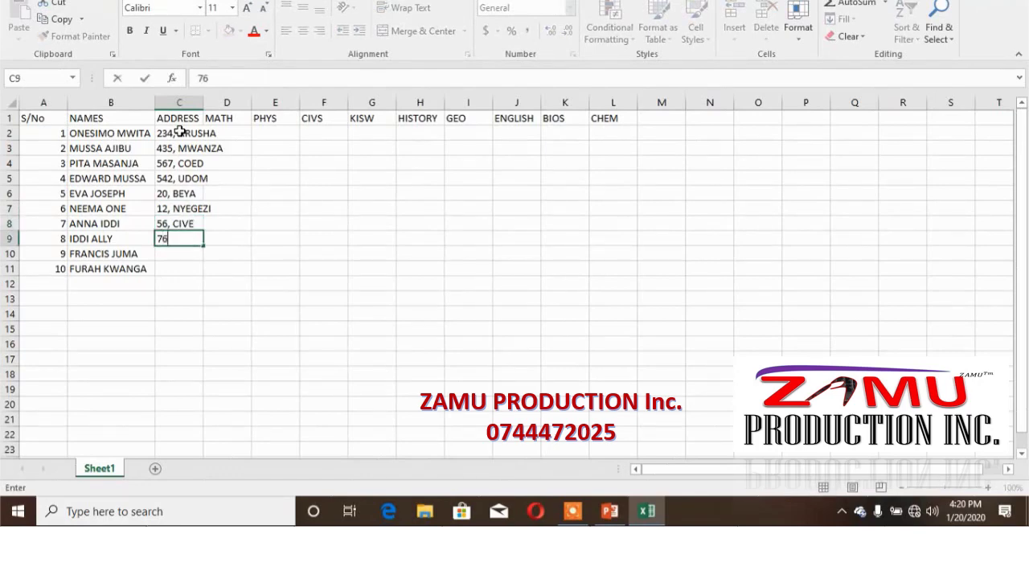
text(, SOCIAL)
key(Return)
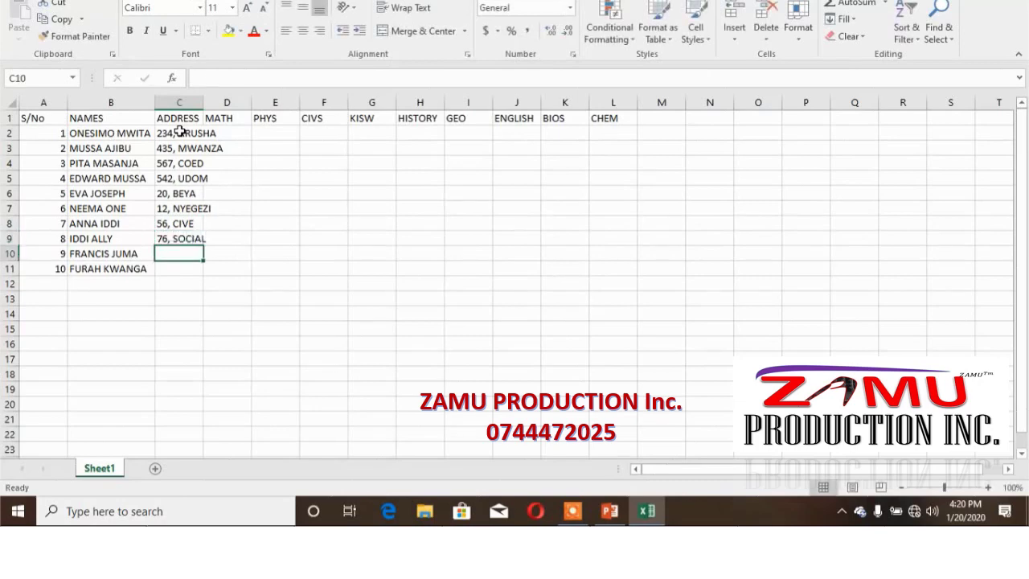
text(69)
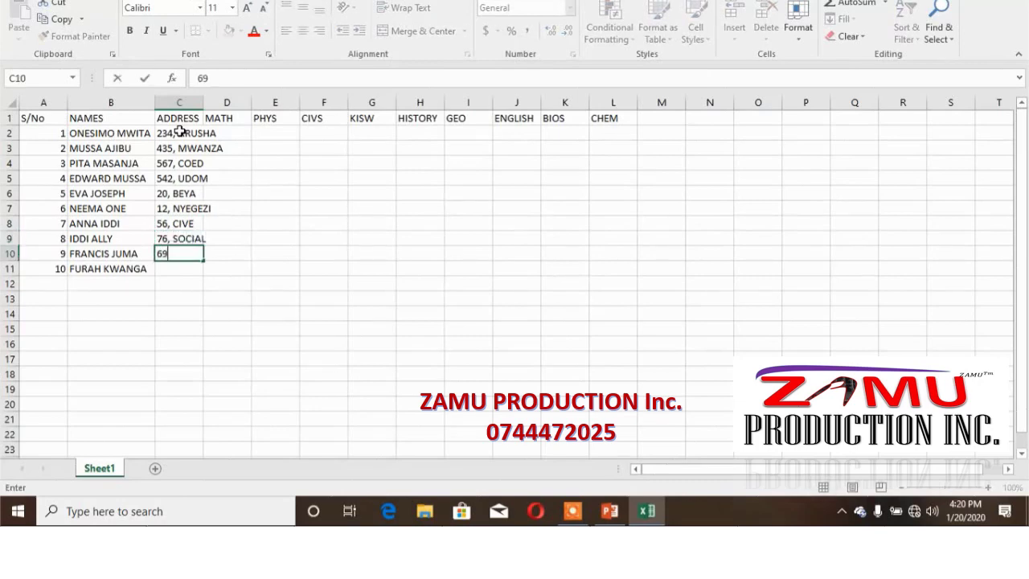
text(, TIBA)
key(Return)
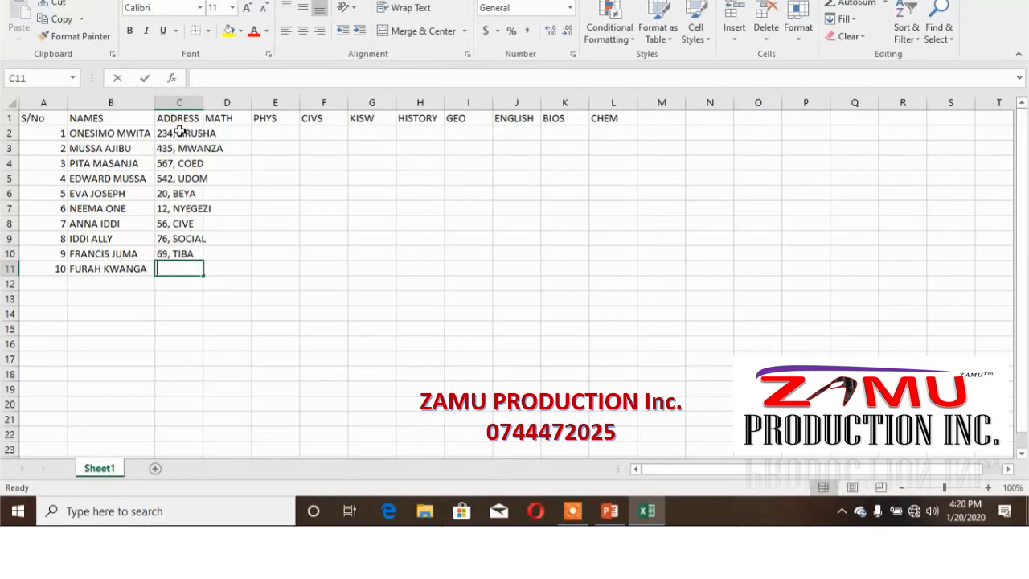
text(200,)
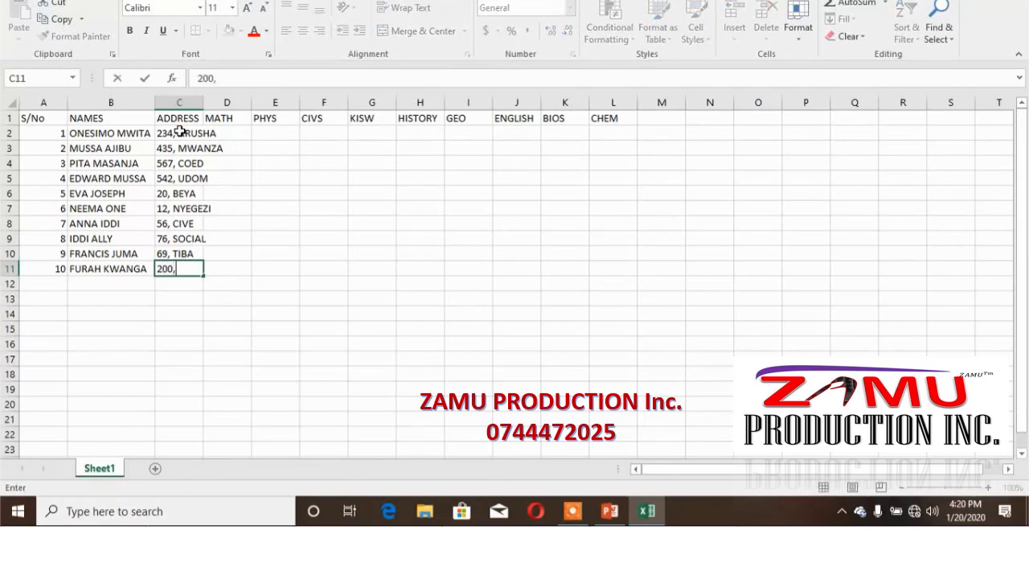
text( SIMIYU)
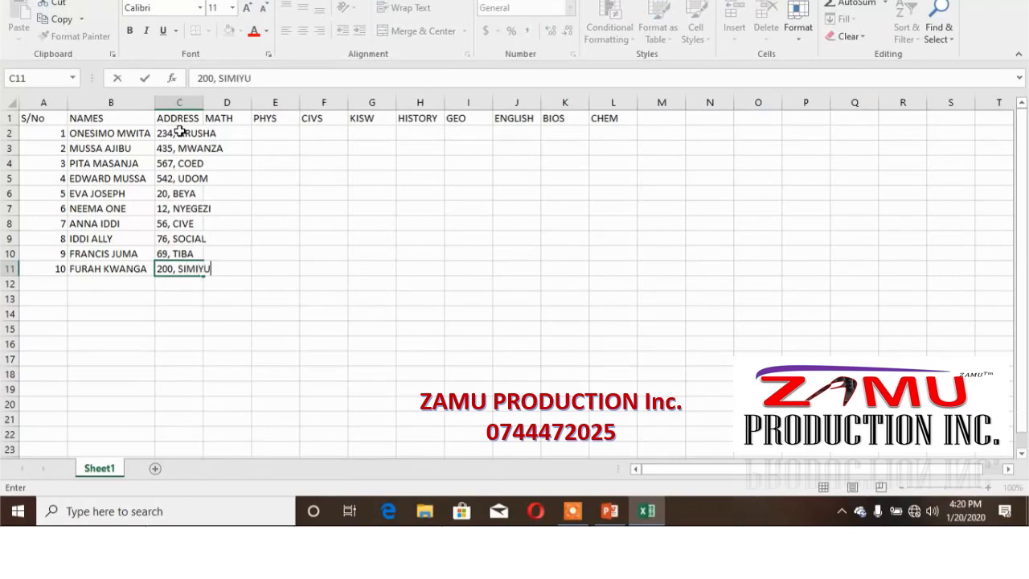
key(Tab)
- Widen column C until every student's address displays in full
click(216, 148)
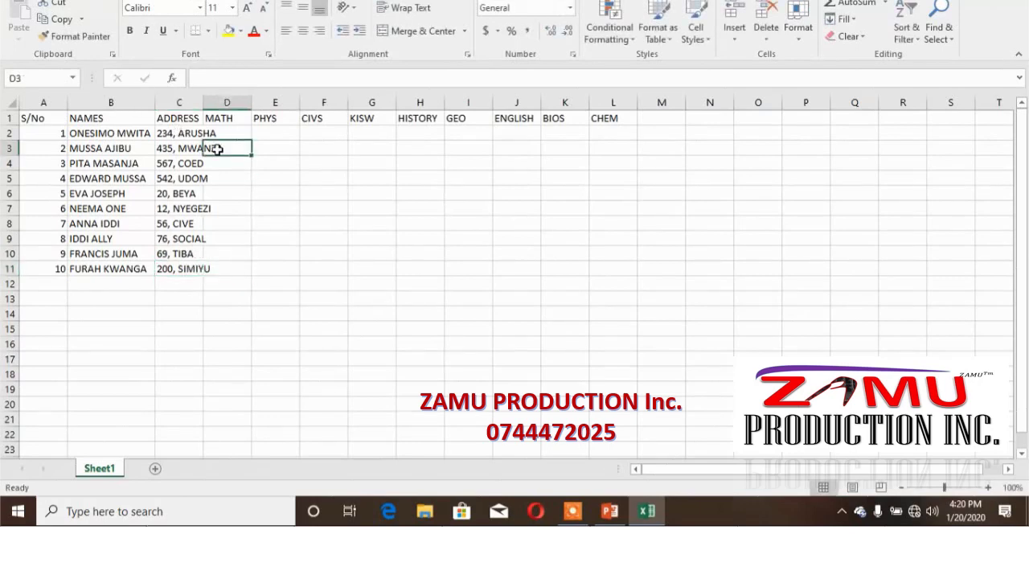
drag(201, 102, 227, 103)
click(240, 166)
click(200, 136)
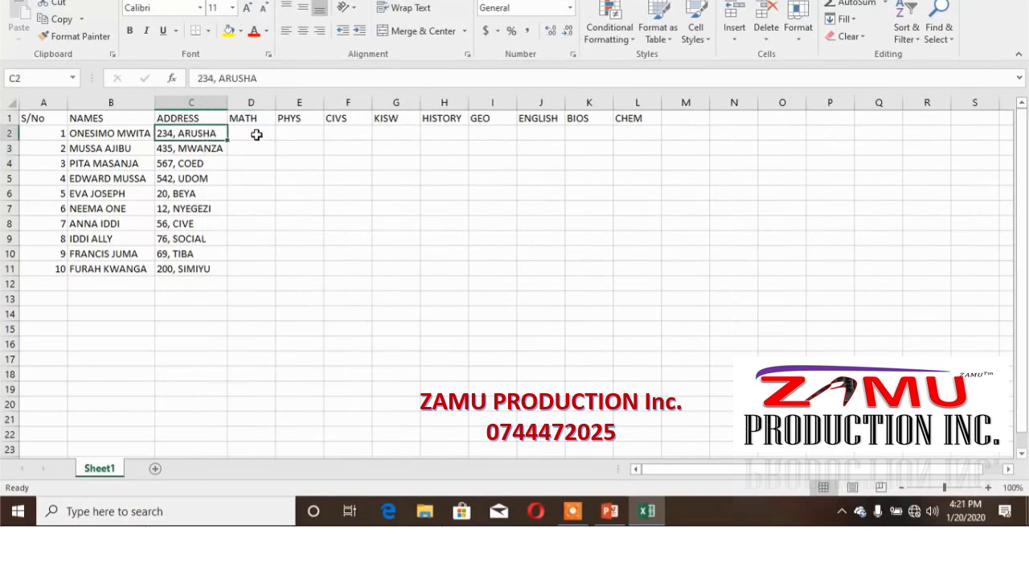
click(256, 135)
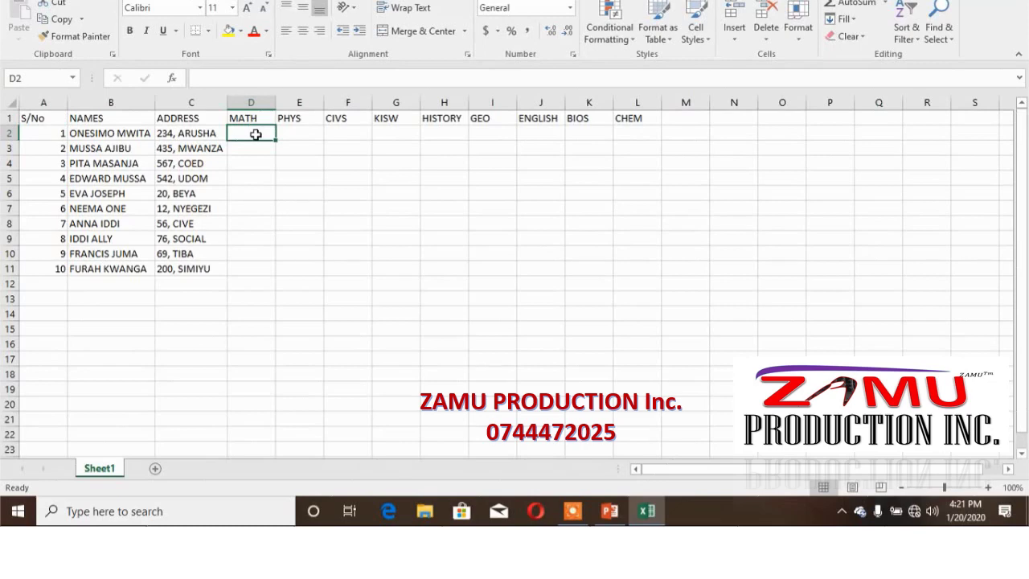
- Enter =RANDBETWEEN(20,80) in D2 as the first student's MATH mark
text(=)
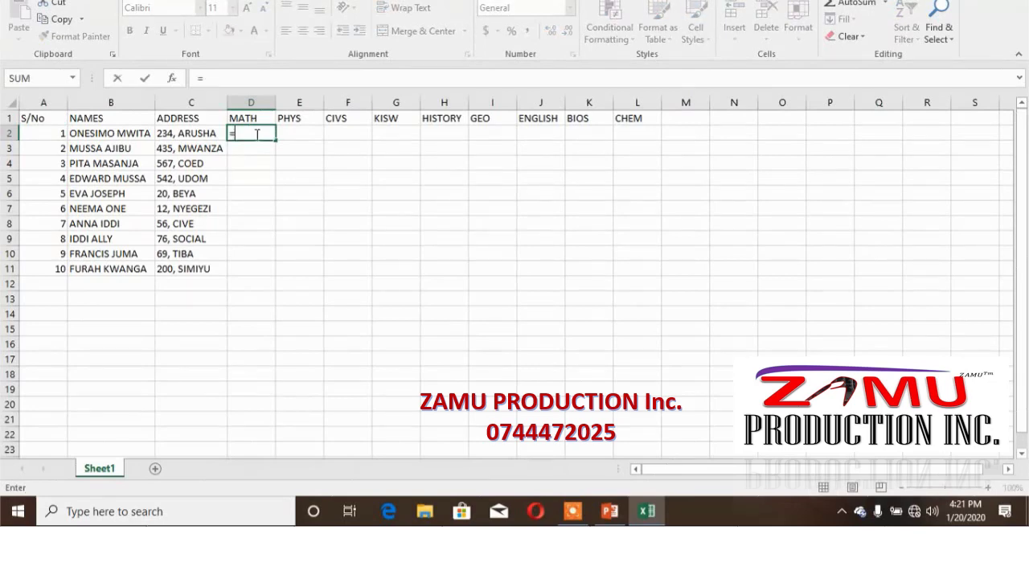
text(RANDBET)
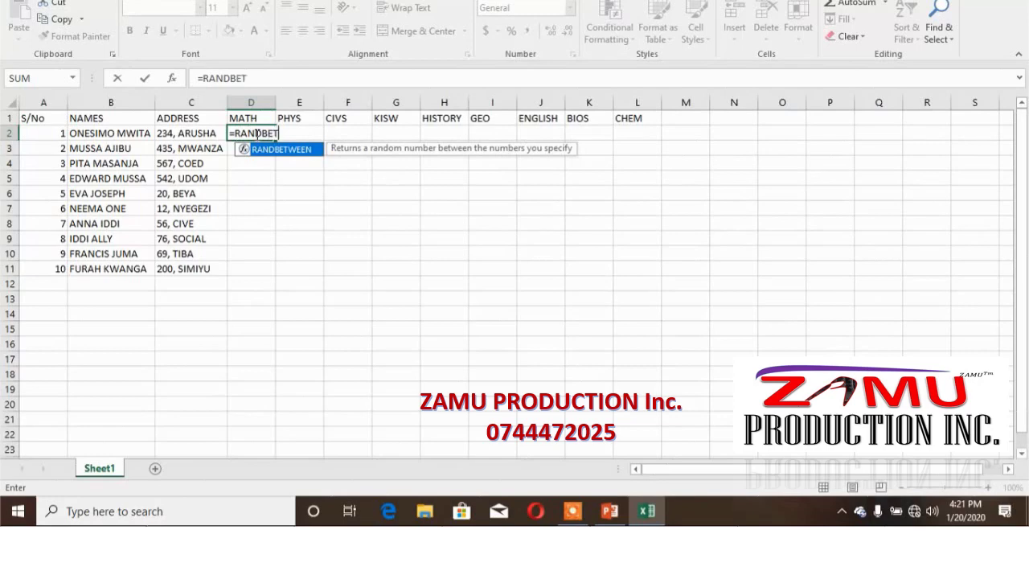
double_click(309, 151)
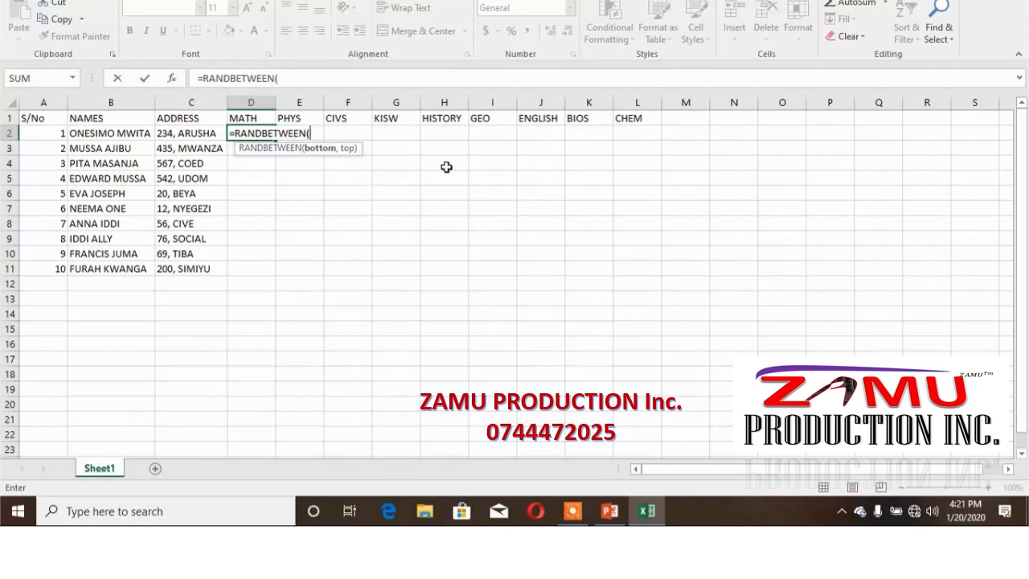
text(20,80)
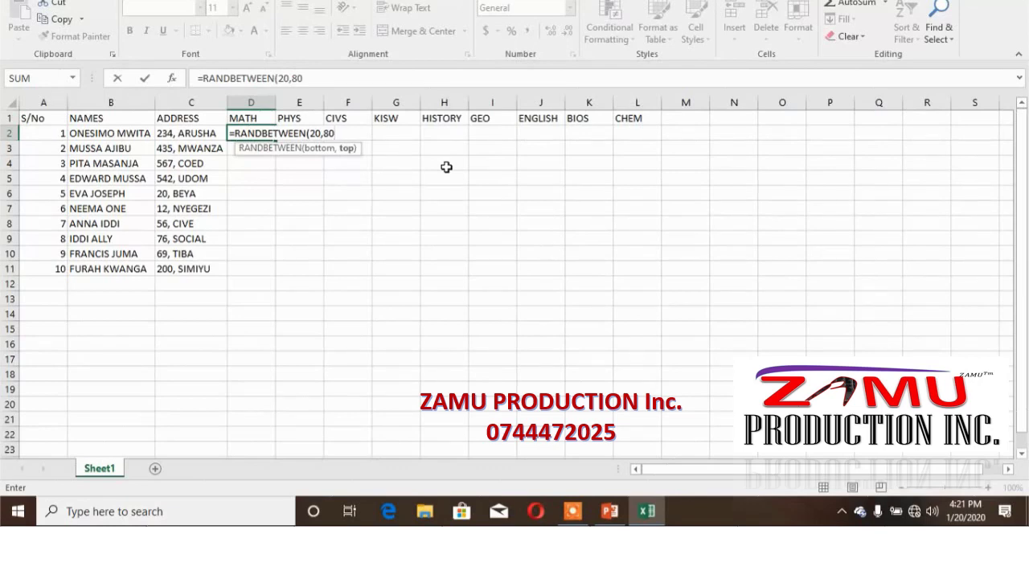
text())
key(Return)
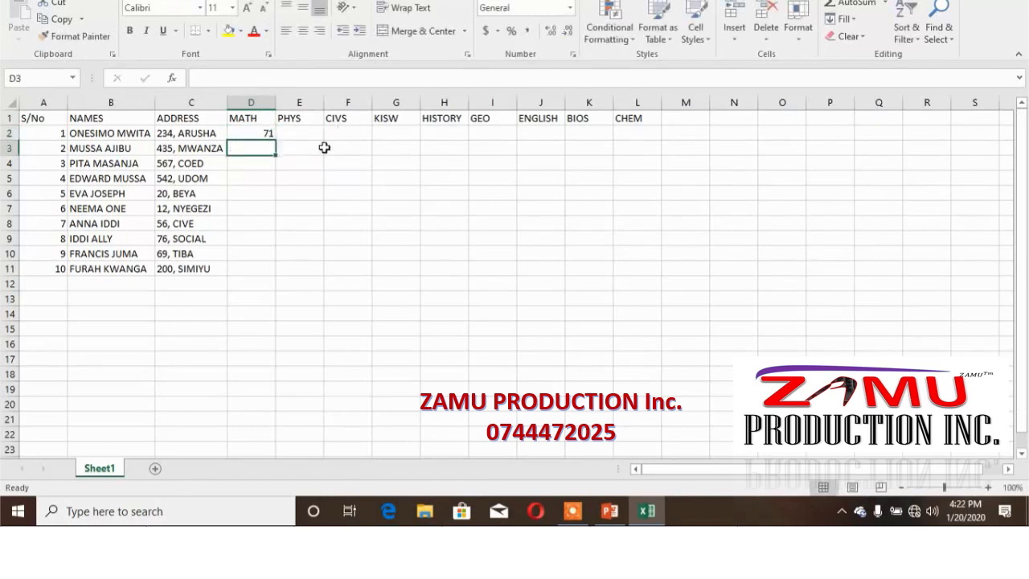
- Fill the RANDBETWEEN formula across to L2 and down to row 11
click(264, 133)
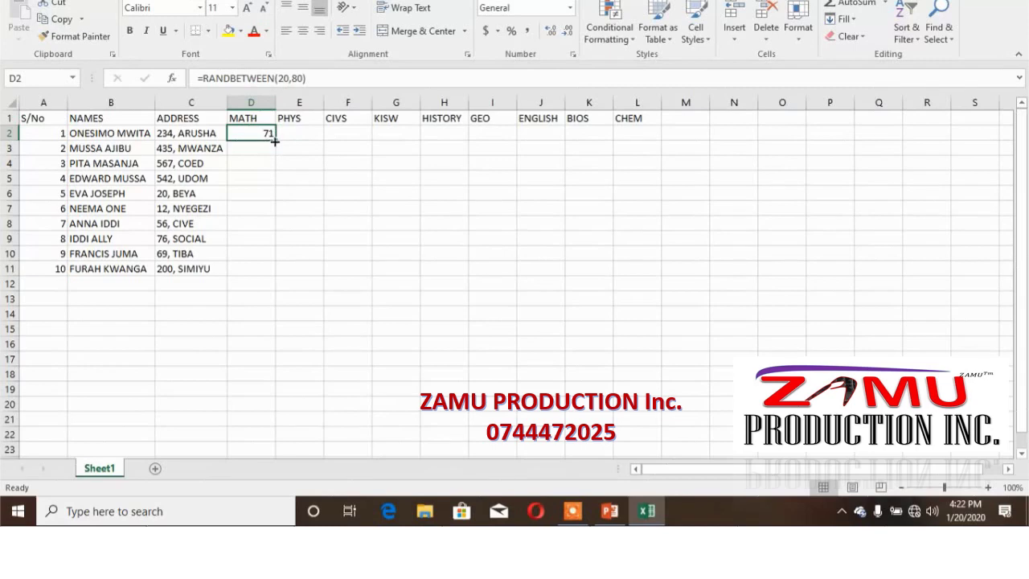
drag(274, 140, 662, 141)
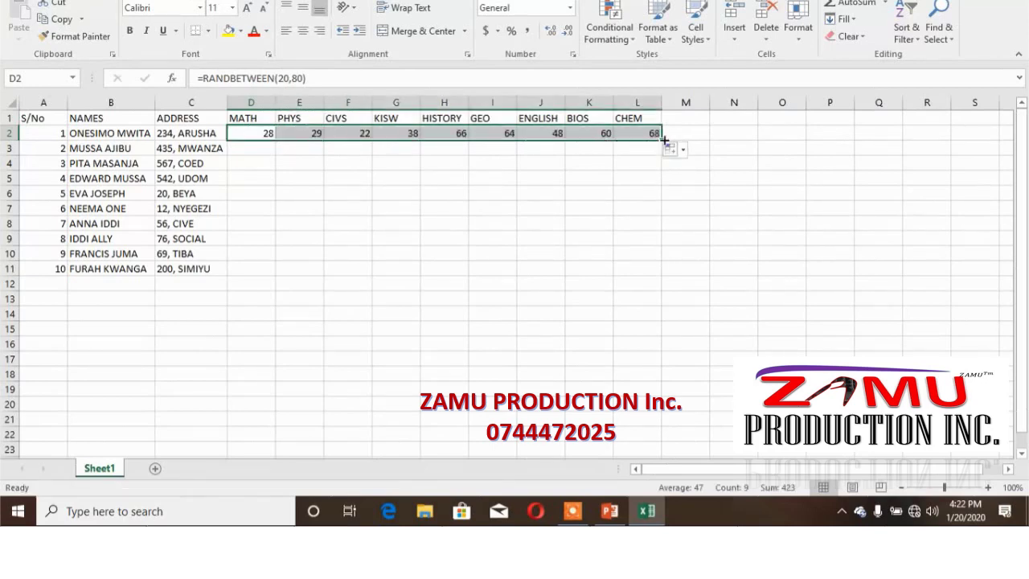
drag(664, 141, 660, 275)
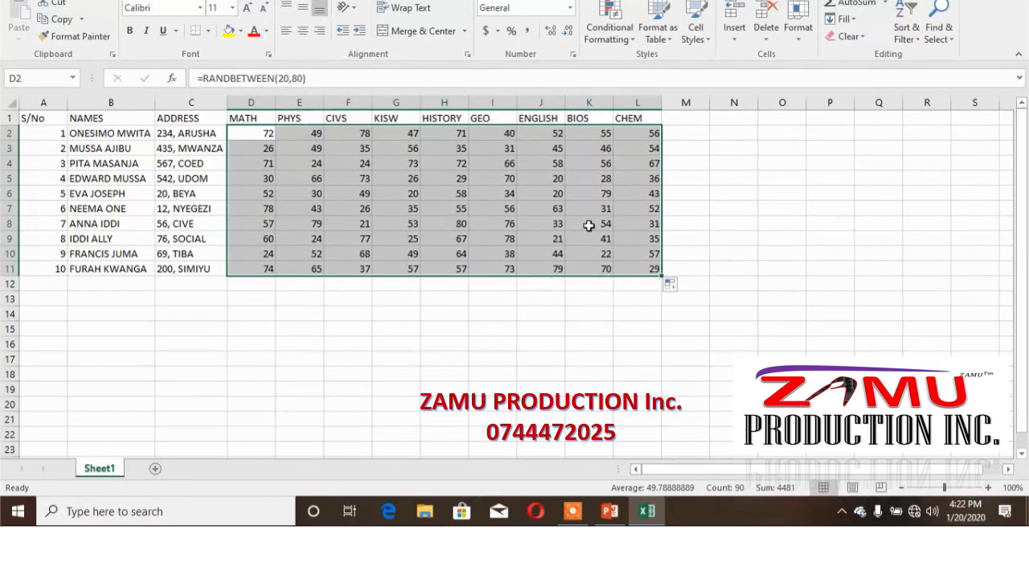
- Copy the D2:L11 block of random marks
key(ctrl+c)
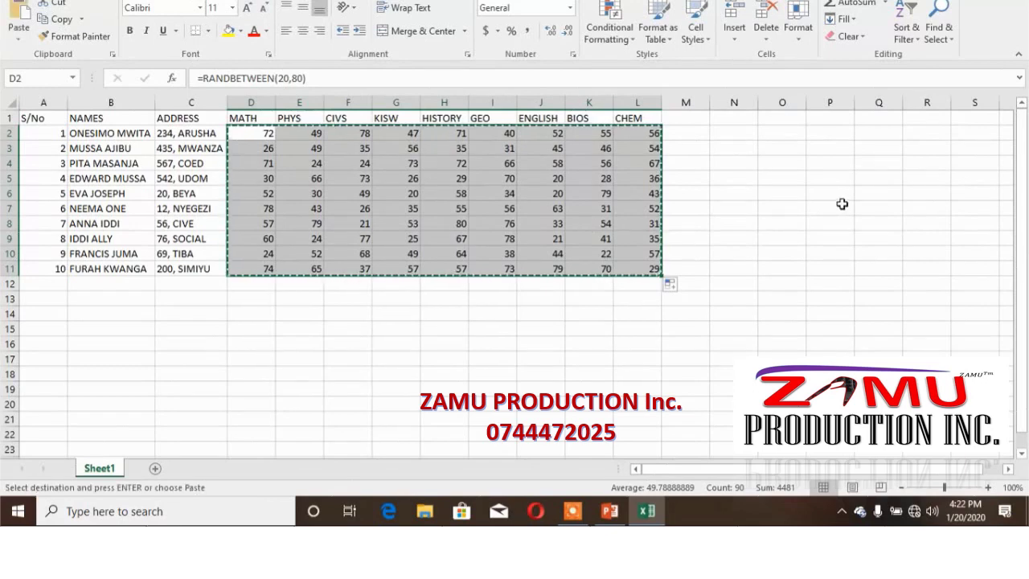
right_click(262, 134)
click(293, 164)
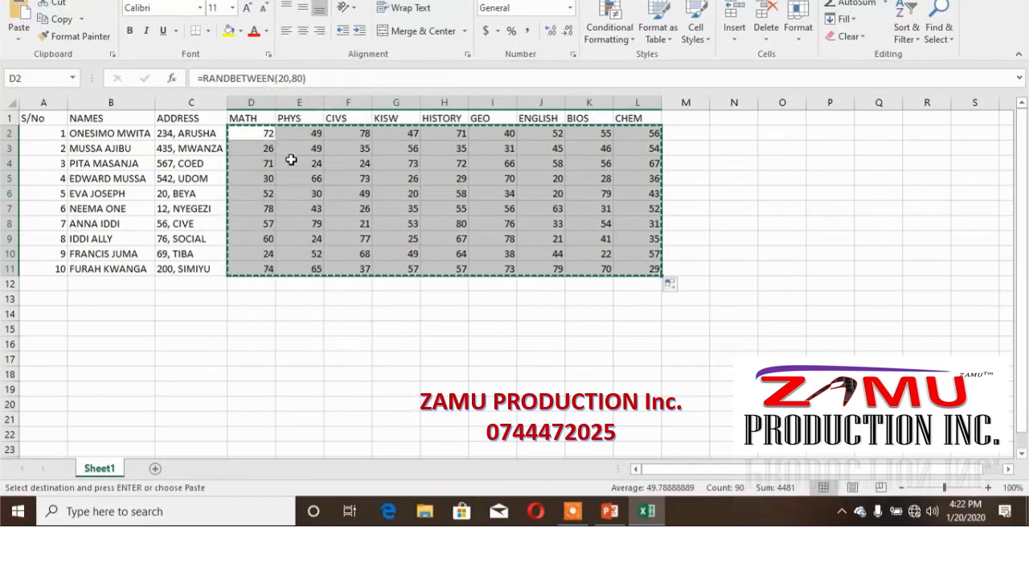
click(252, 135)
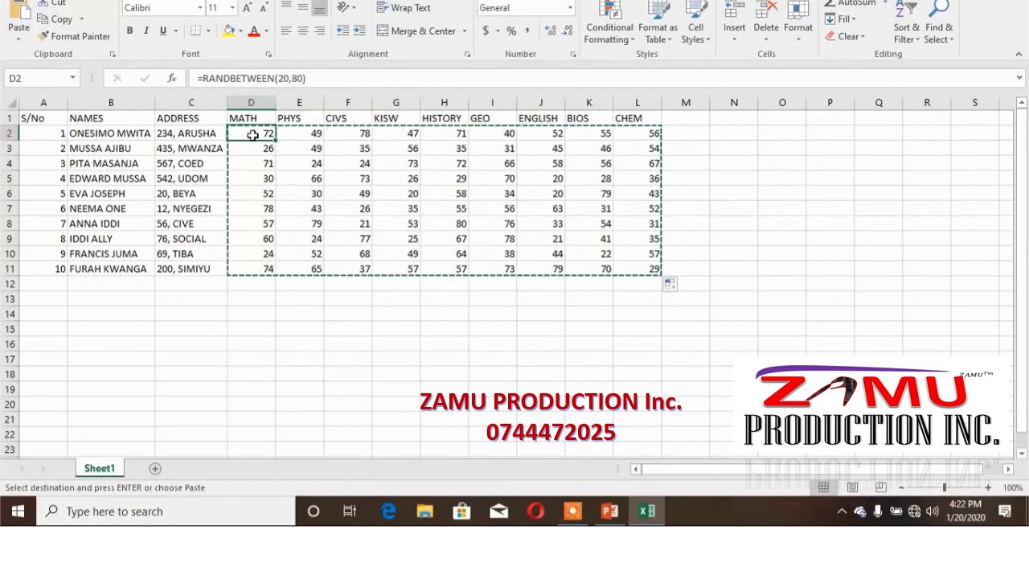
right_click(253, 136)
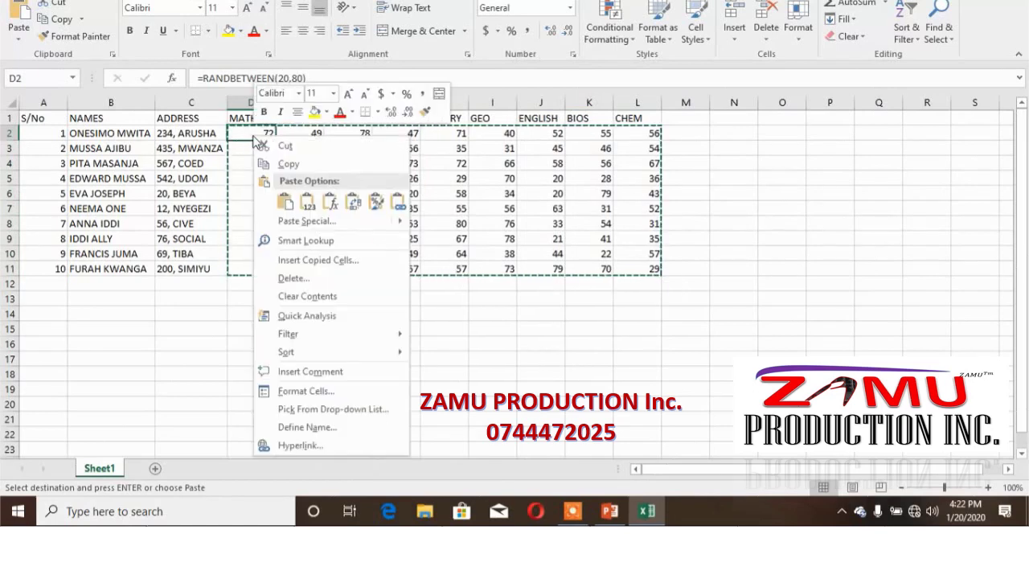
- Paste D2:L11 back over itself as values and clear the copy marquee
click(308, 208)
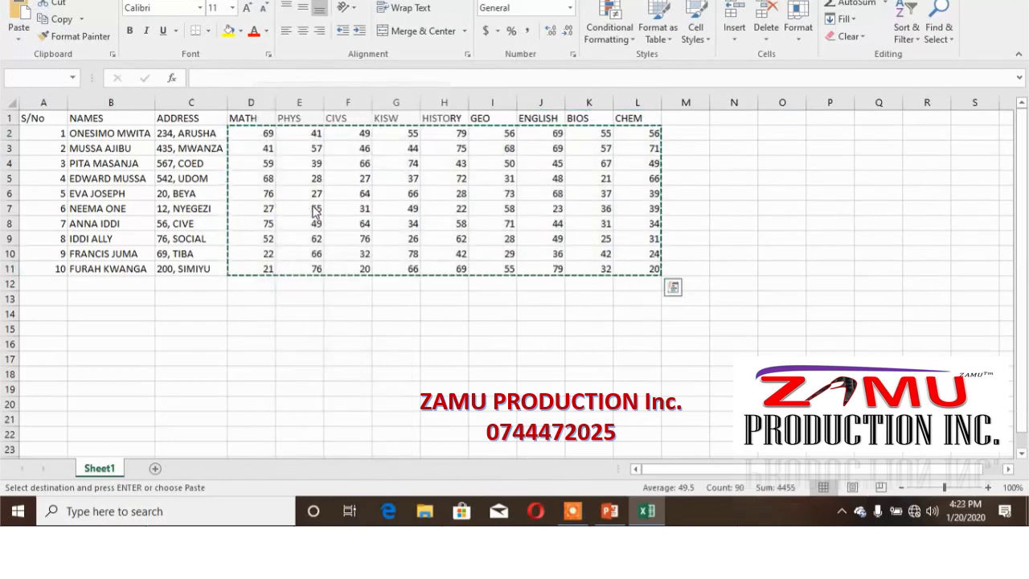
click(803, 223)
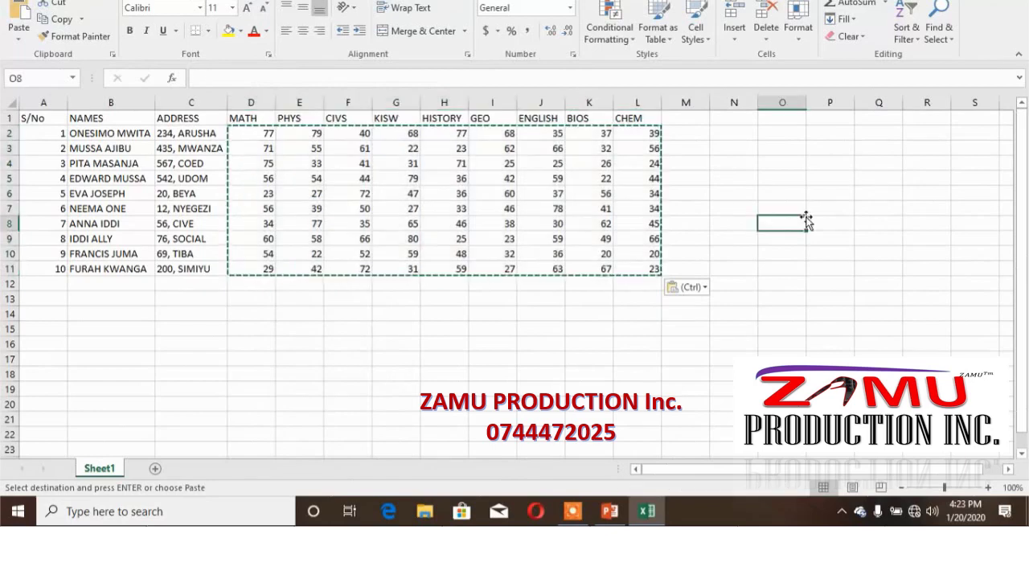
text(e)
key(BackSpace)
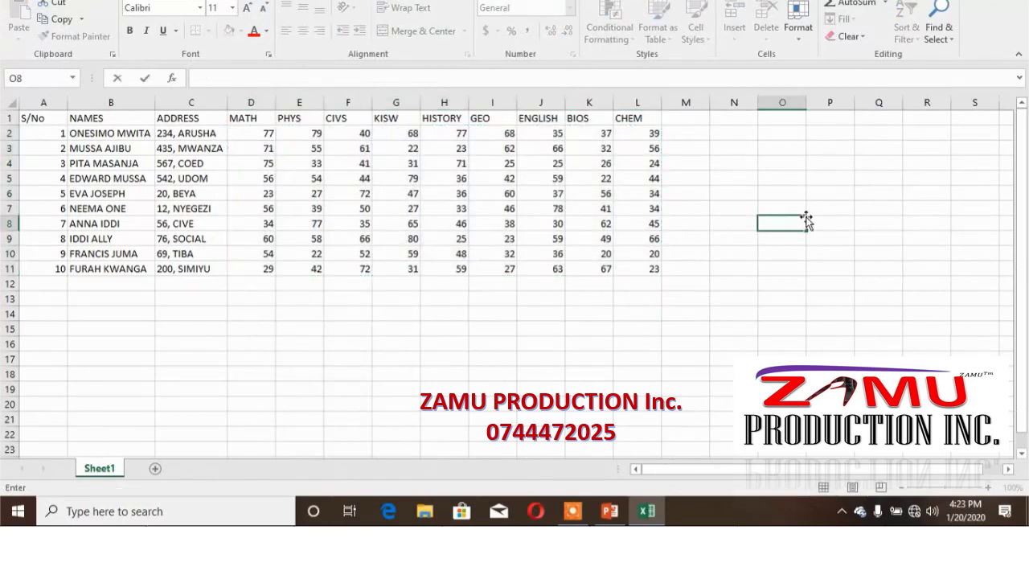
- Enter the TOTAL heading in M1 and the formula =SUM(D2:L2) in M2
click(671, 117)
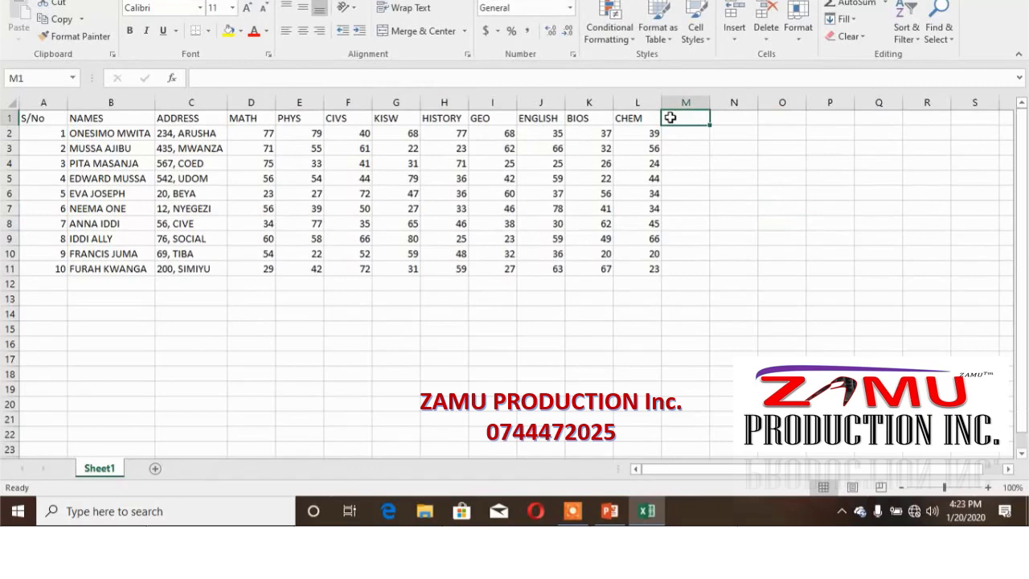
text(TOTAL)
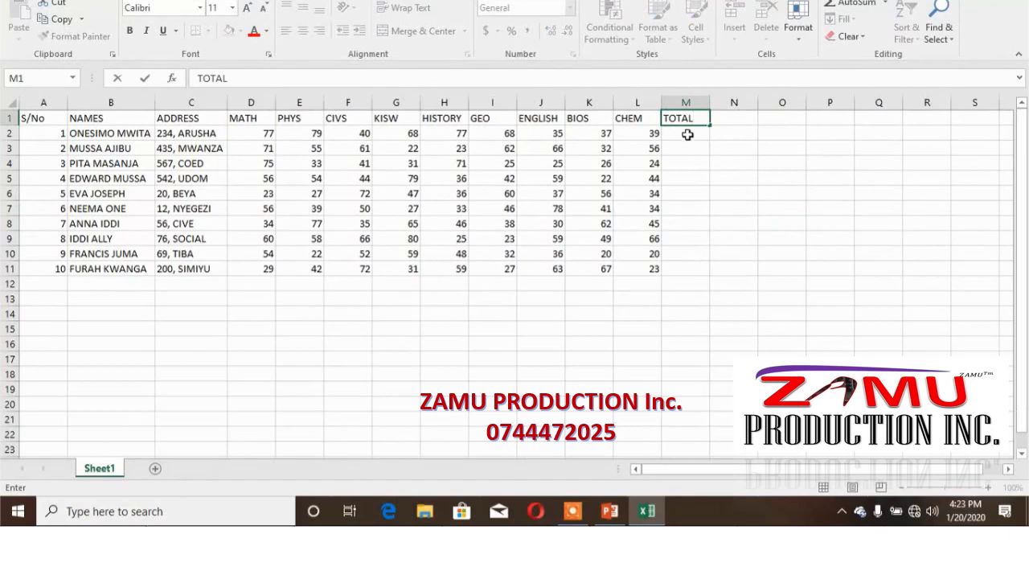
click(687, 134)
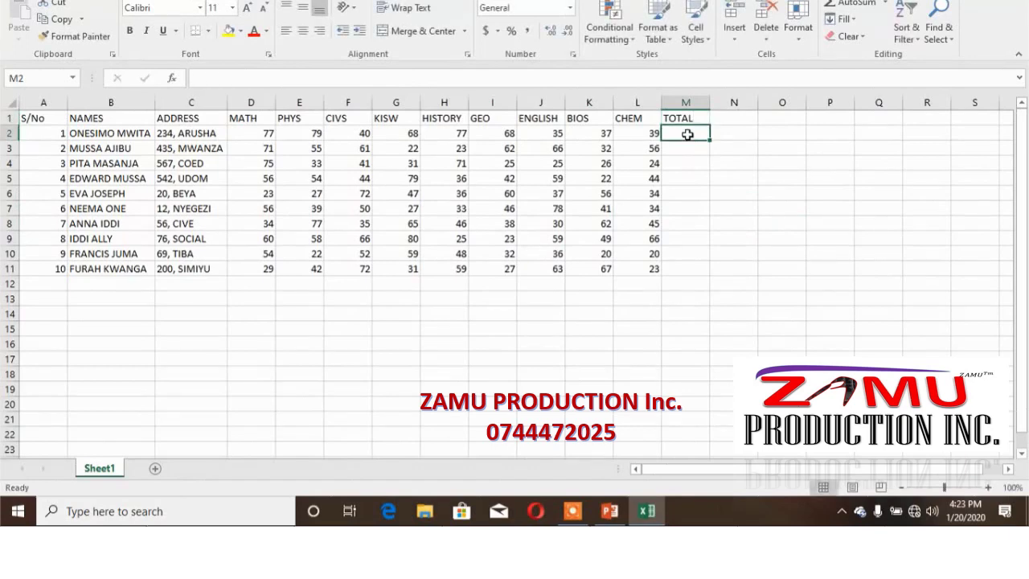
text(=)
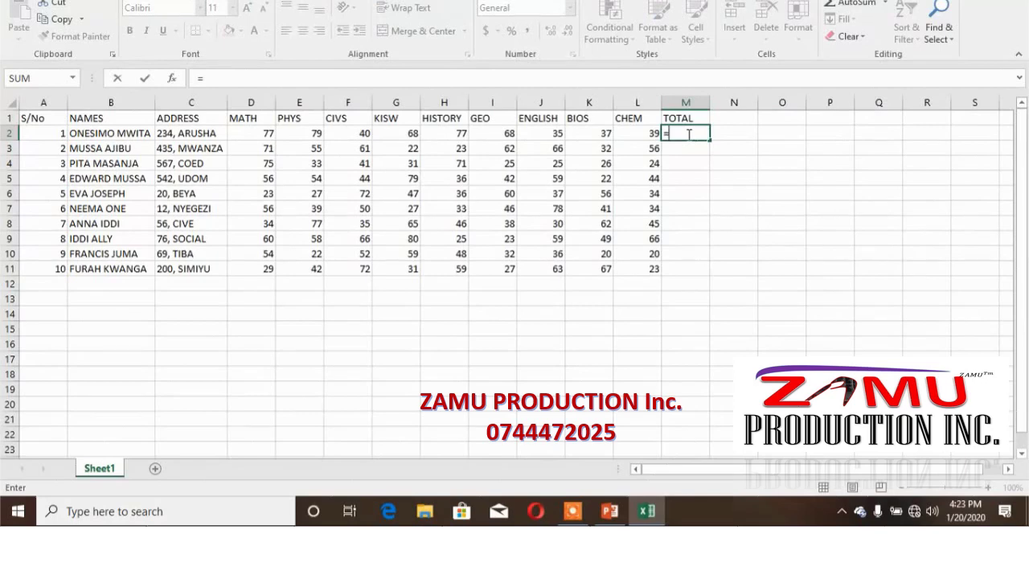
text(SU)
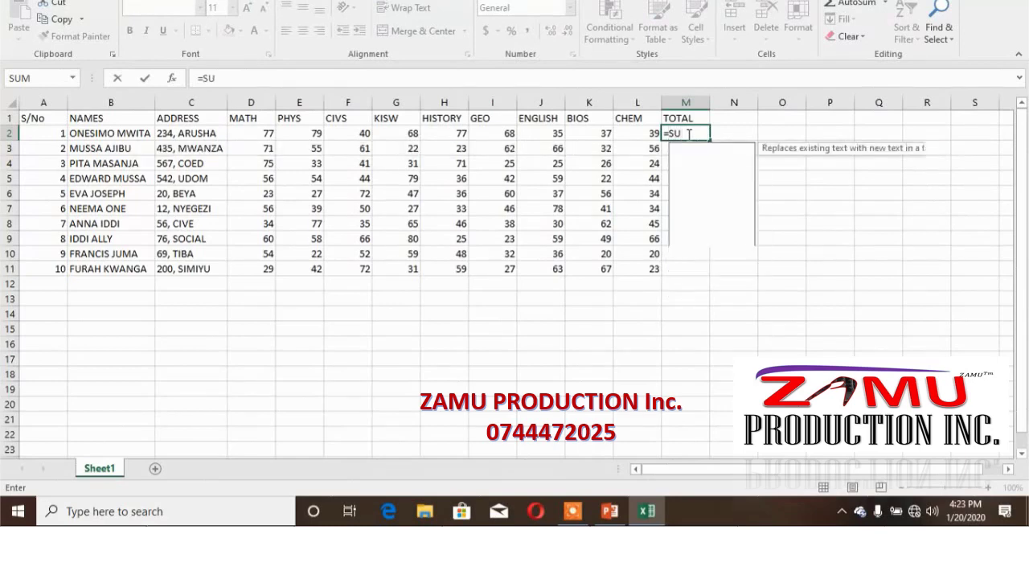
text(M()
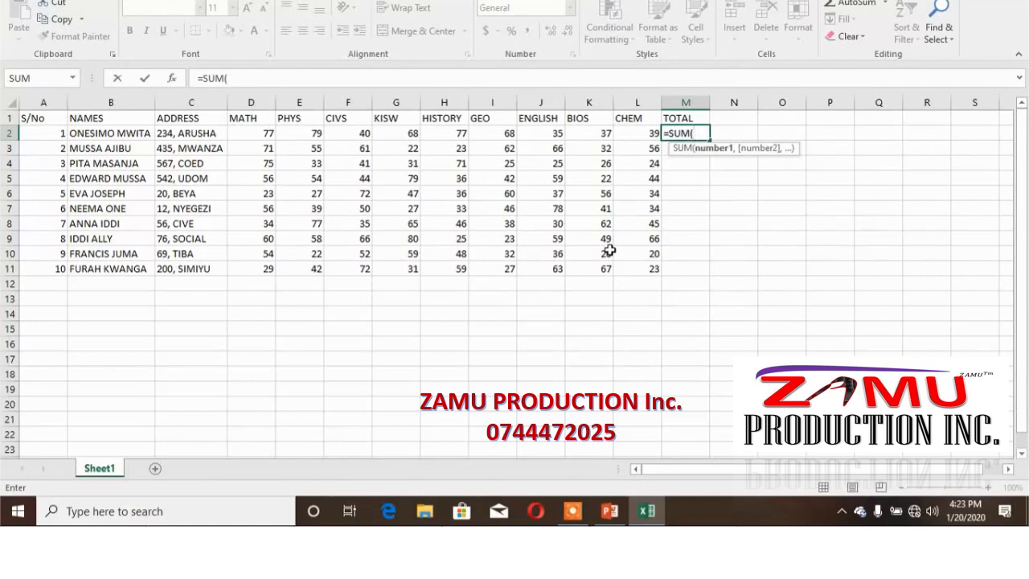
click(263, 135)
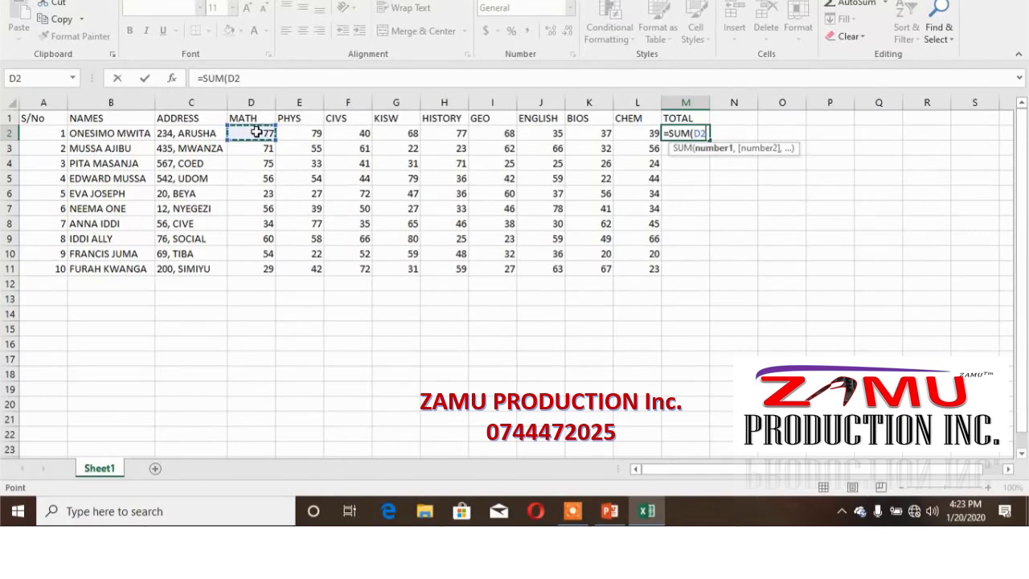
shift+click(647, 135)
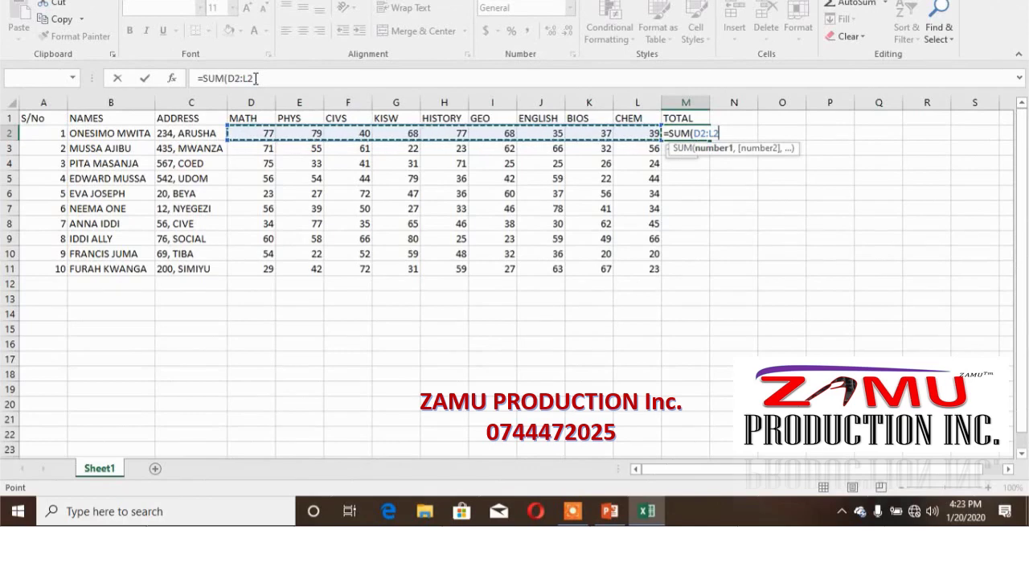
text())
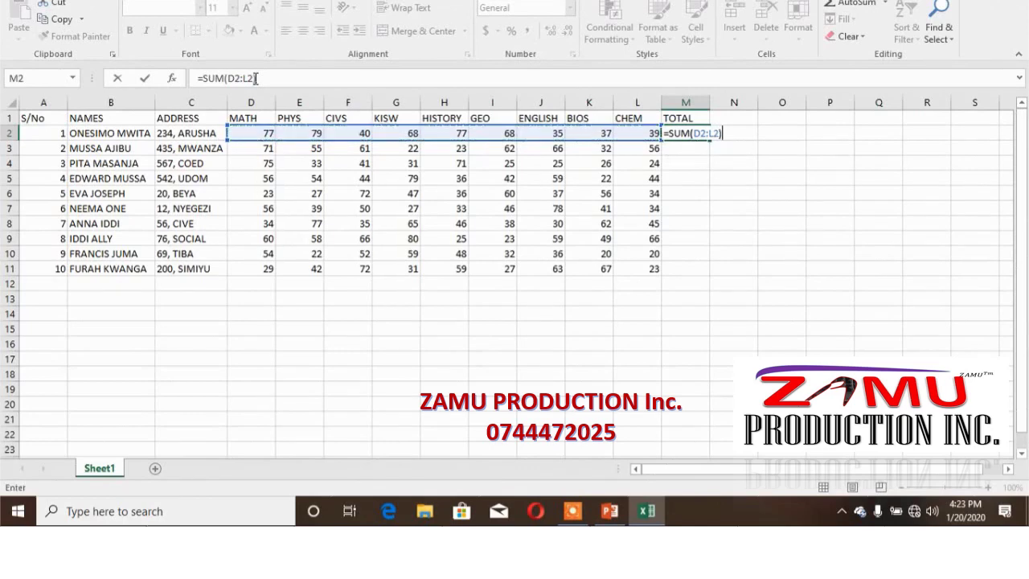
key(Return)
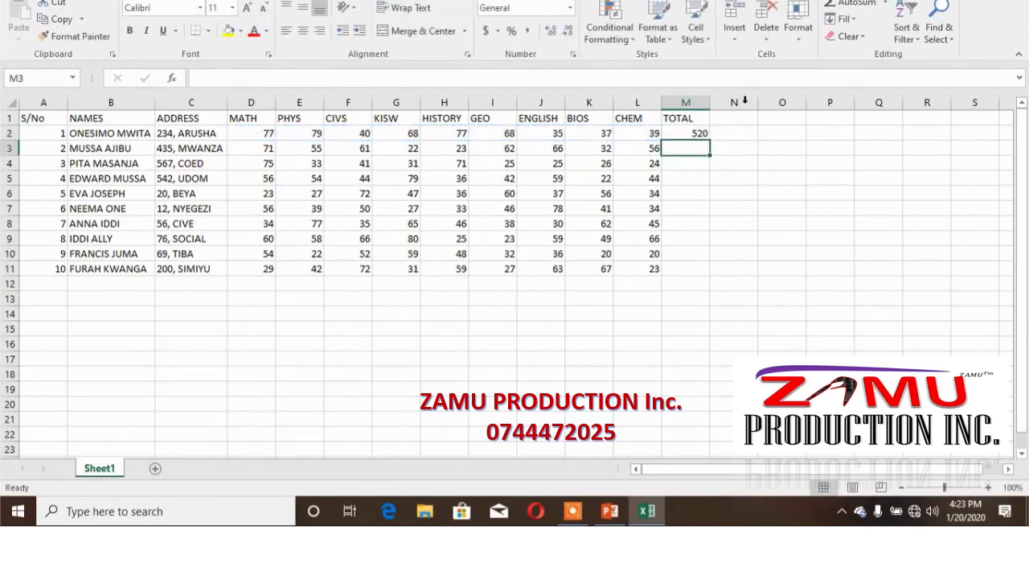
- Fill the total formula down to M11, giving totals from 520 to 413
click(681, 134)
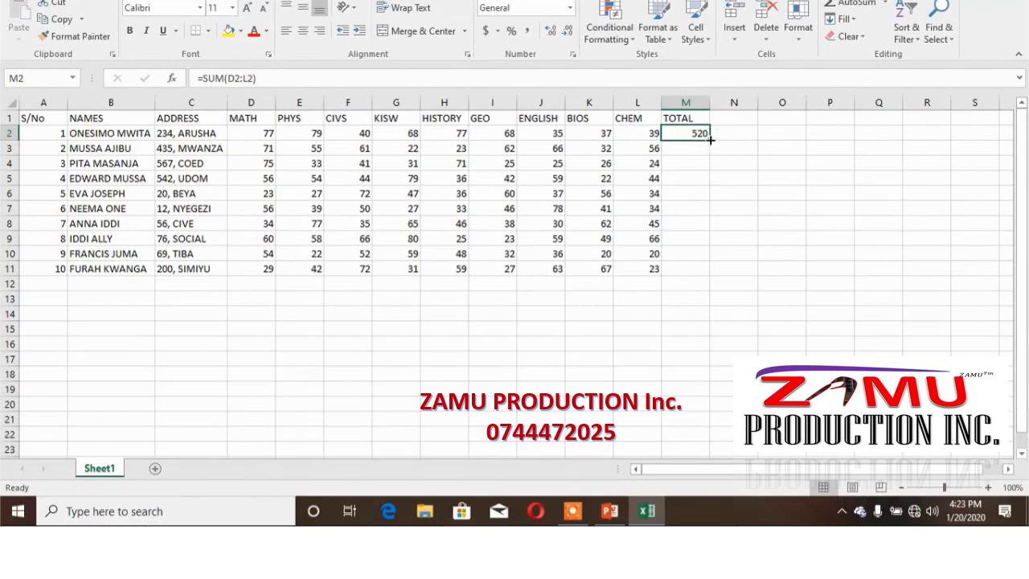
double_click(710, 140)
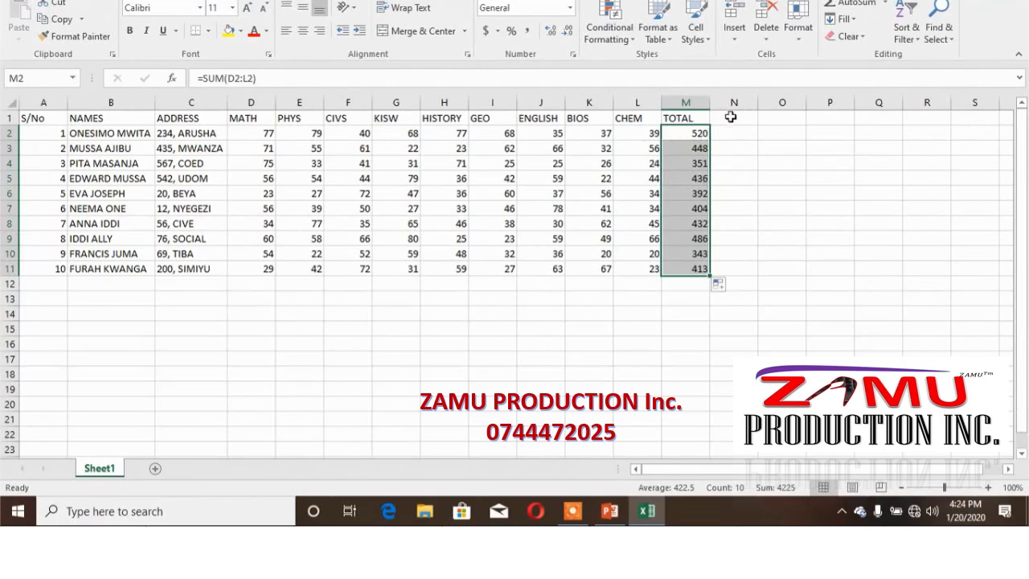
click(730, 117)
- Enter the AVERAGE heading in N1 and the formula =AVERAGE(D2:L2) in N2
text(AVERAGE)
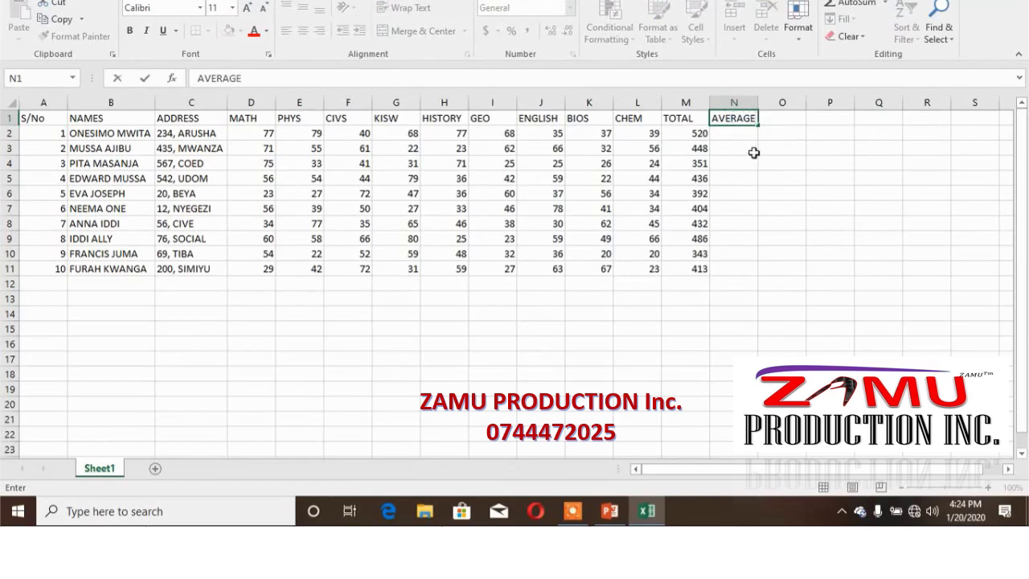
click(730, 133)
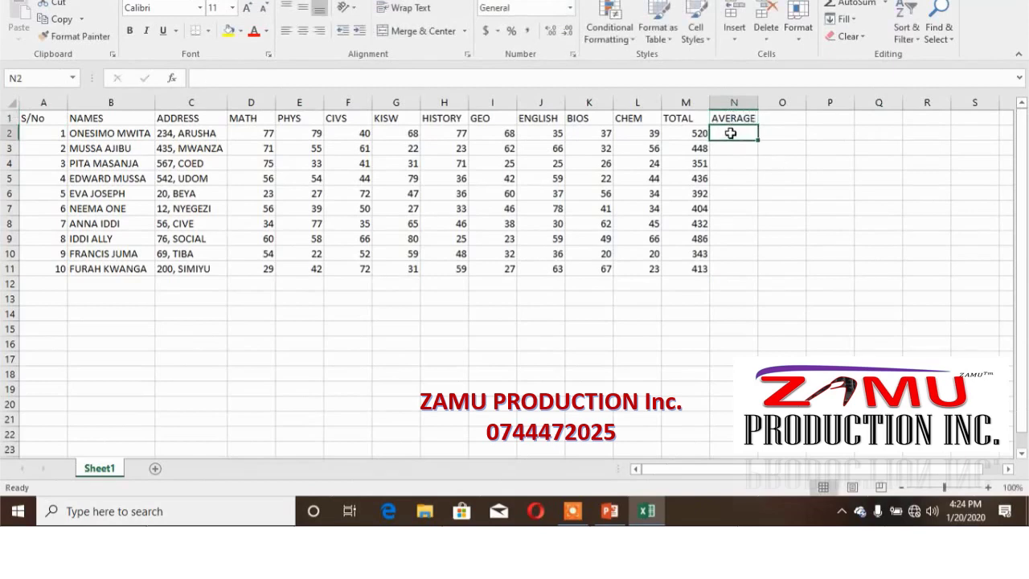
text(=)
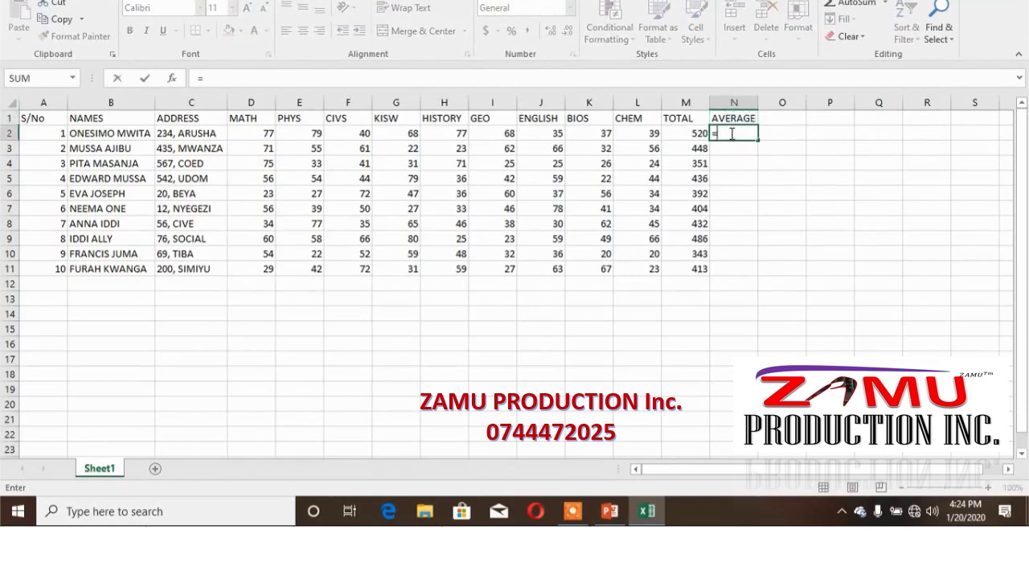
text(AVER)
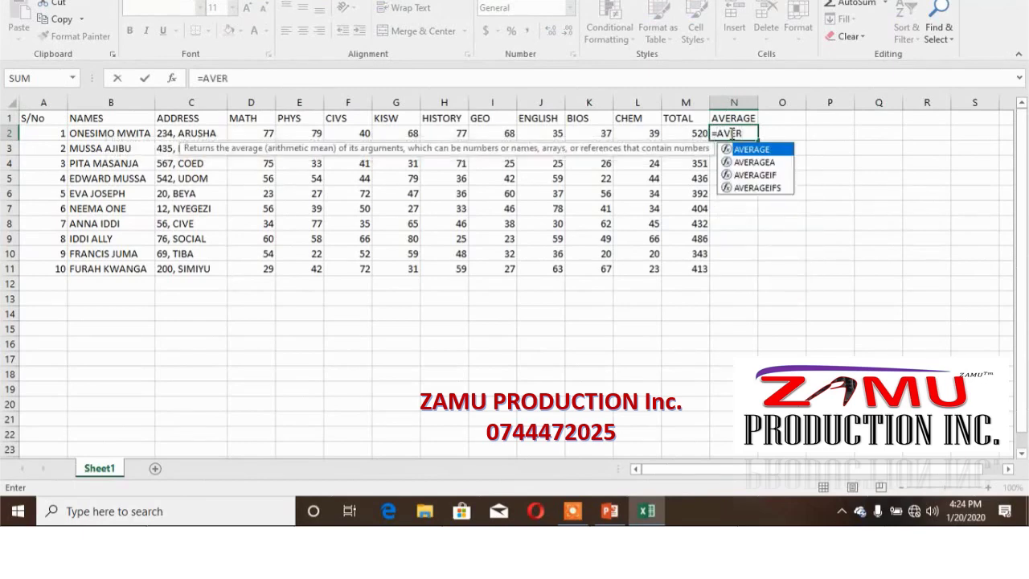
double_click(760, 151)
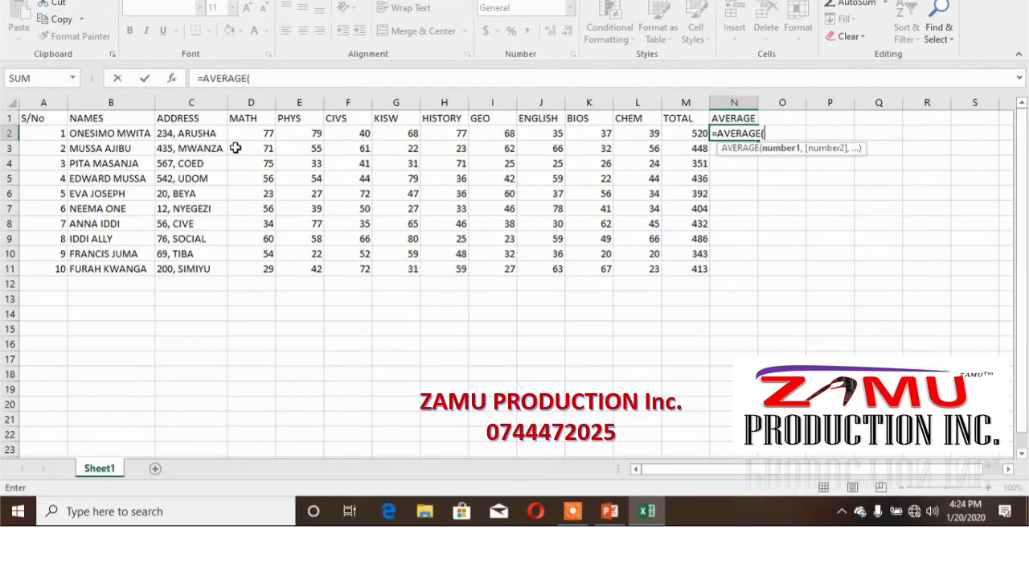
click(257, 133)
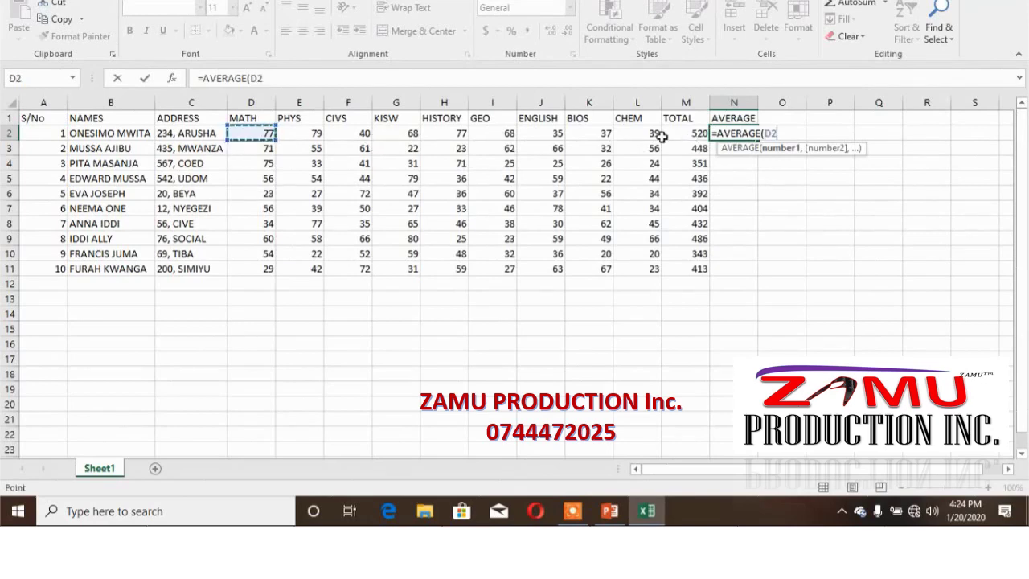
drag(647, 135, 646, 134)
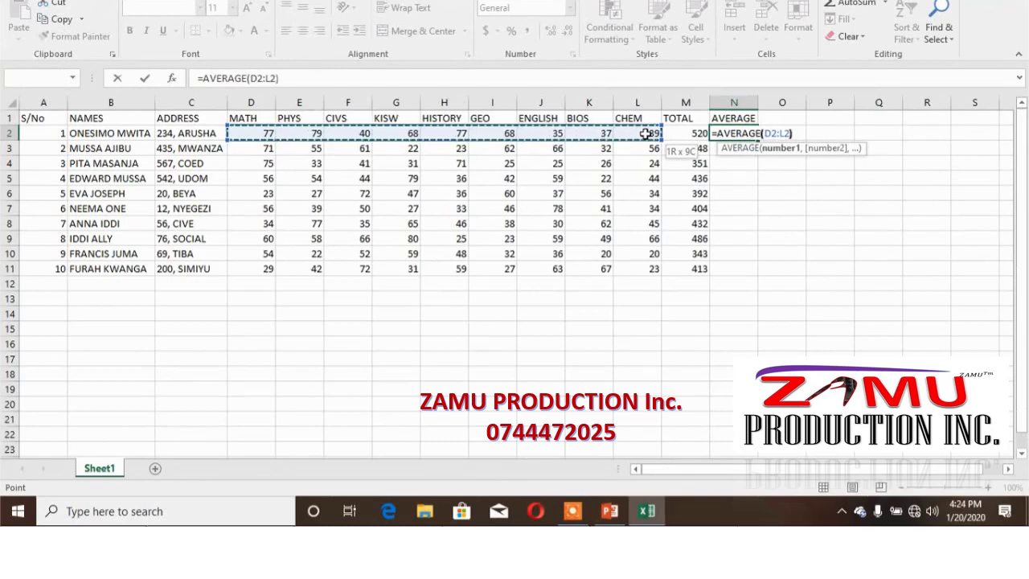
key(Return)
- Copy the average formula down to N11 and round the averages to whole numbers
click(742, 134)
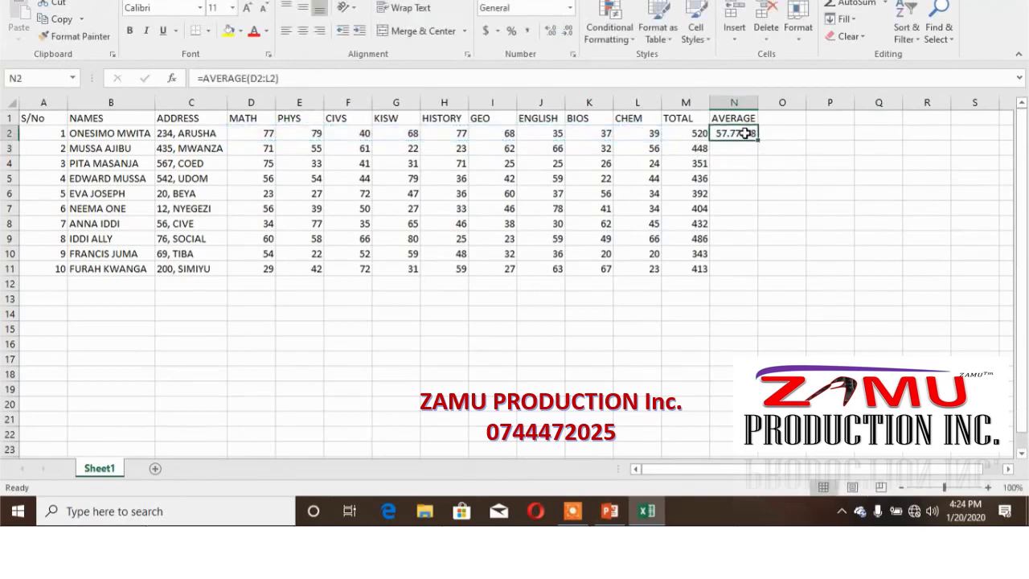
drag(753, 136, 753, 271)
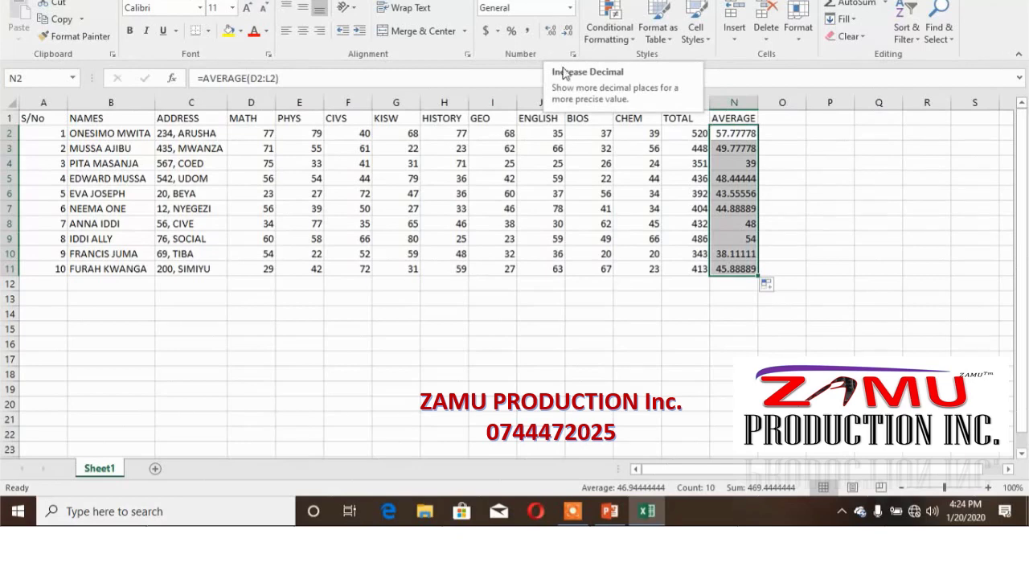
click(566, 31)
click(567, 31)
click(567, 31)
click(567, 30)
click(567, 31)
click(782, 117)
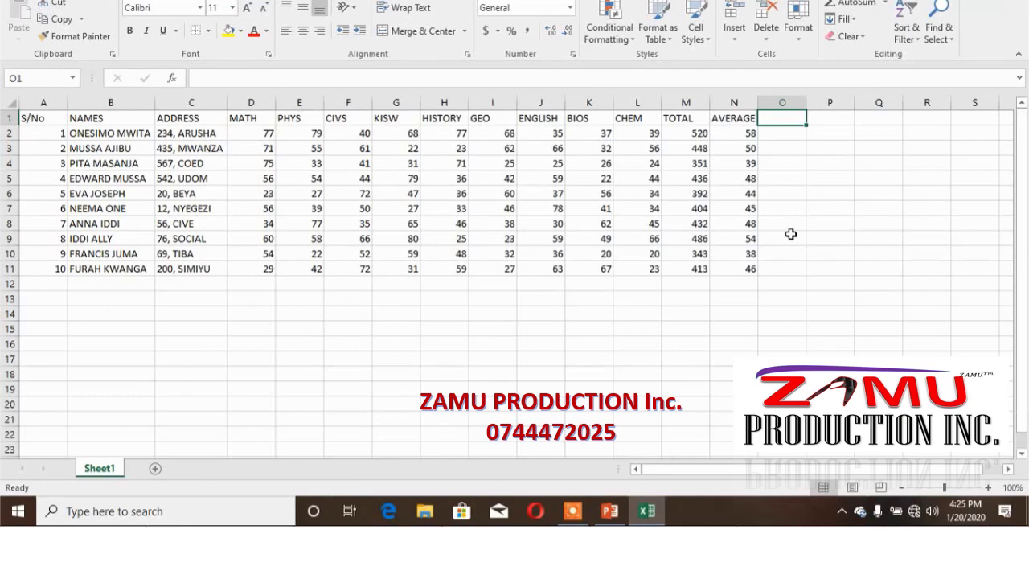
- Enter the POSITION heading in O1 and start a =RANK( formula in O2
text(POSI)
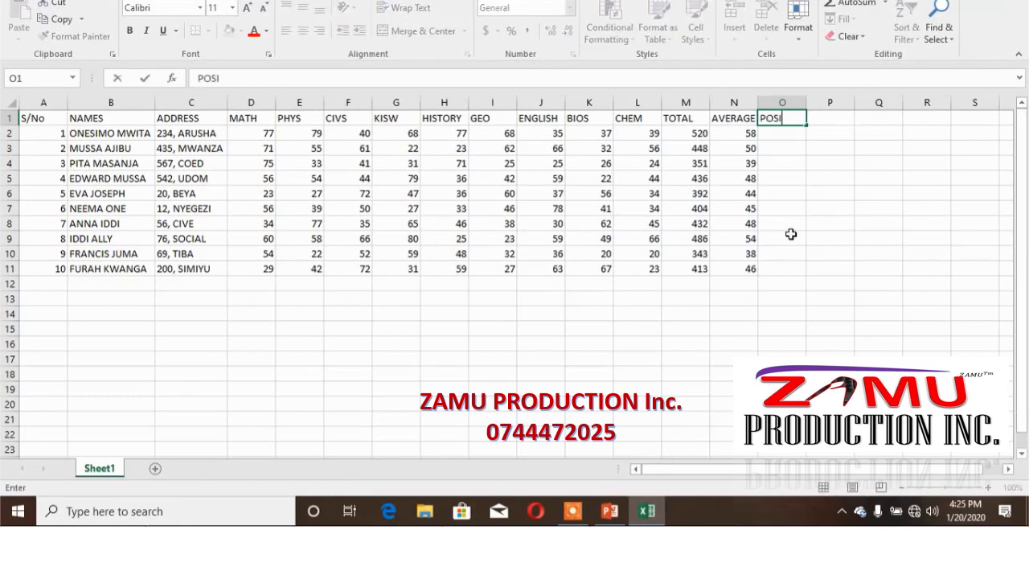
text(TION)
key(Return)
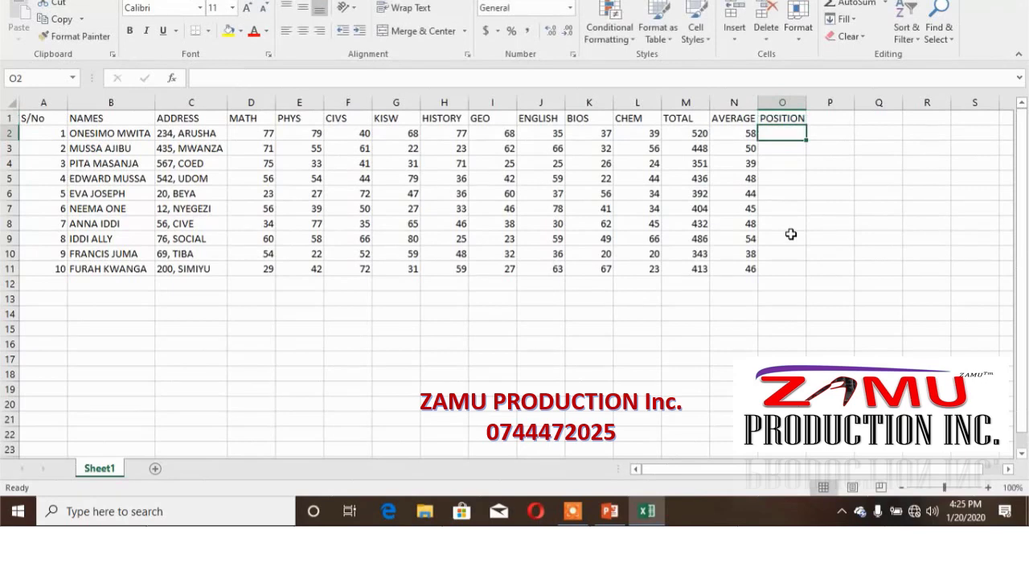
text(=)
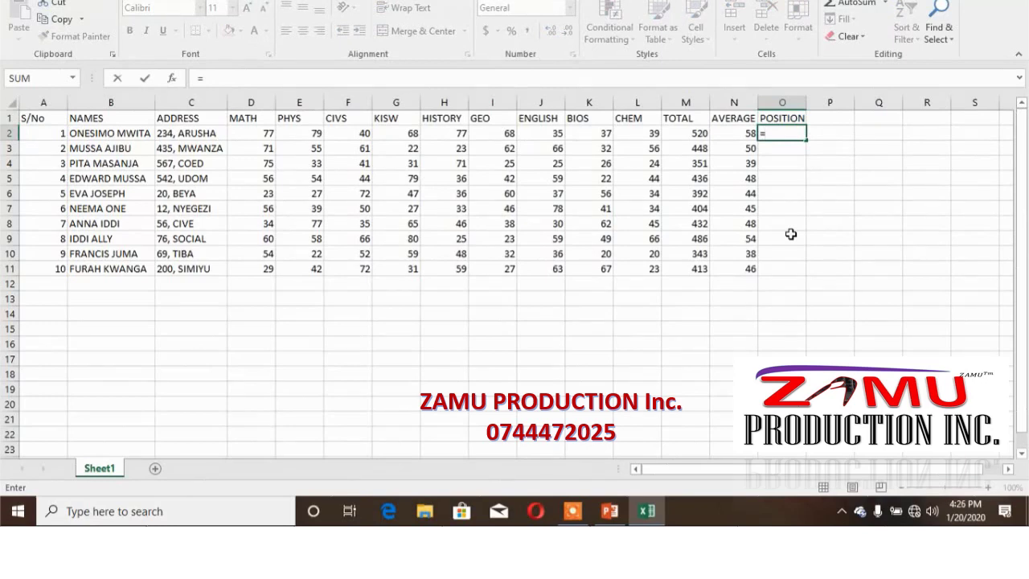
text(RANK)
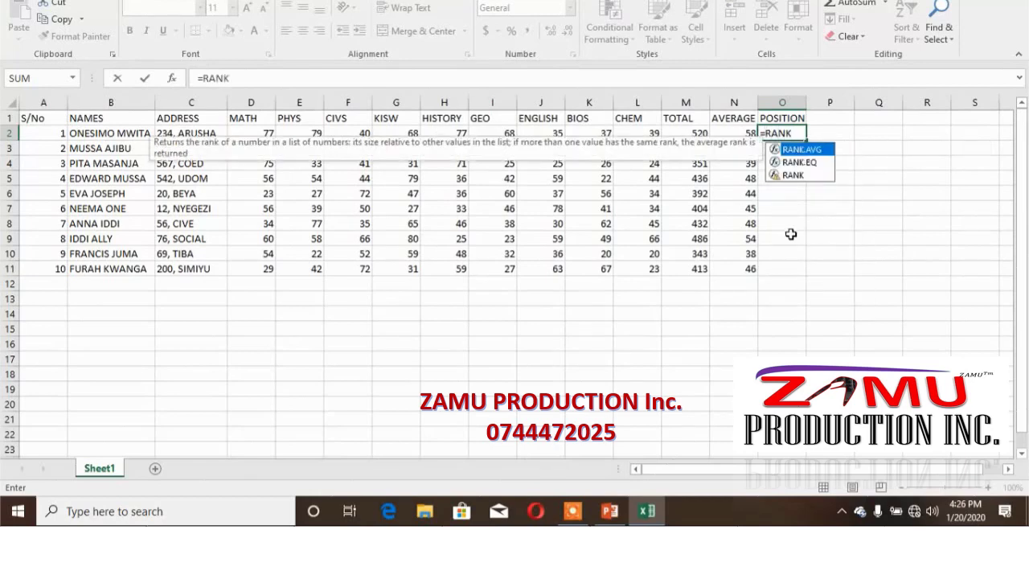
click(791, 176)
double_click(791, 175)
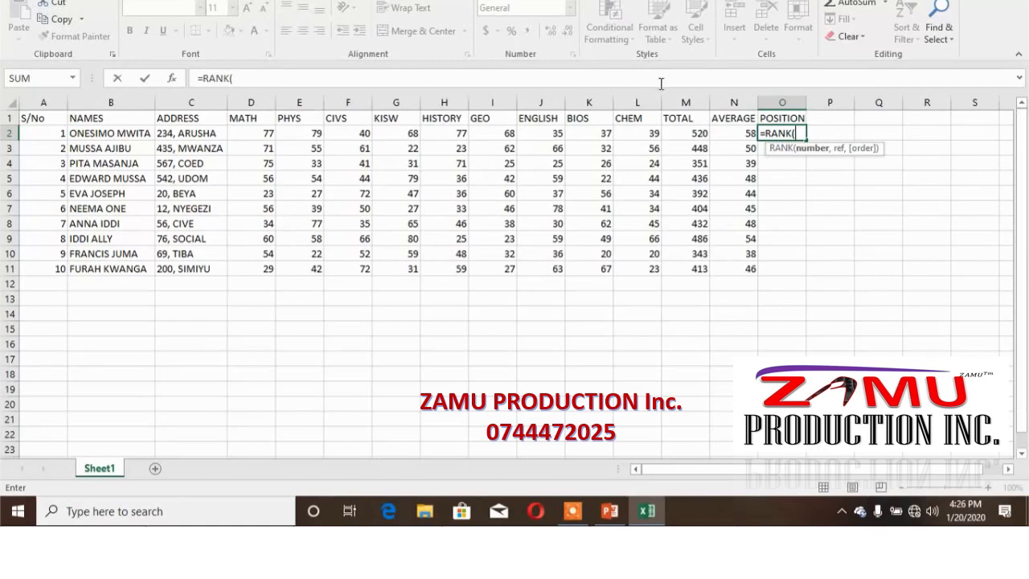
- Complete O2's formula as =RANK(M2:M11,$M$2:$M$11) to rank the first student's total
click(701, 133)
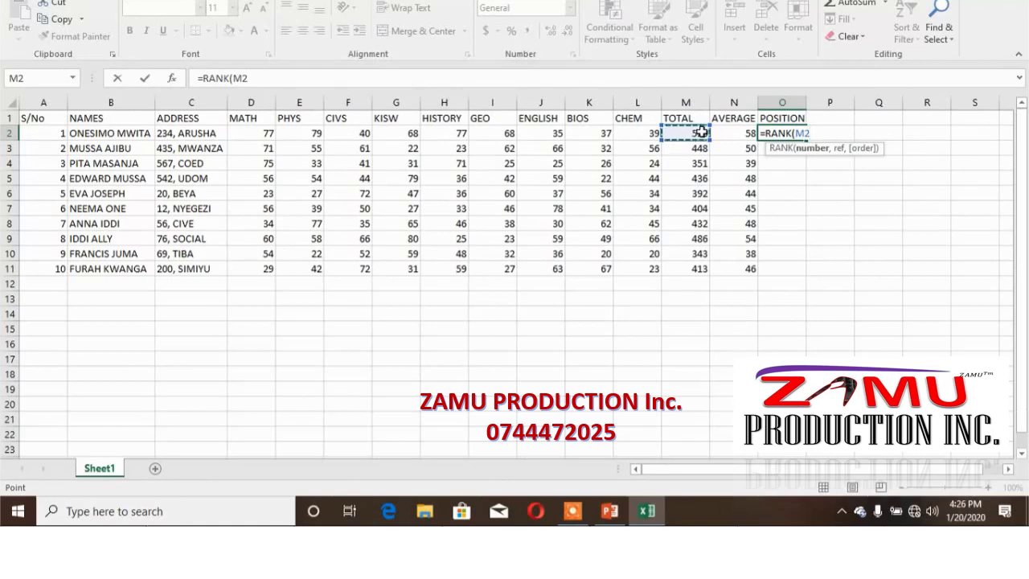
key(F8)
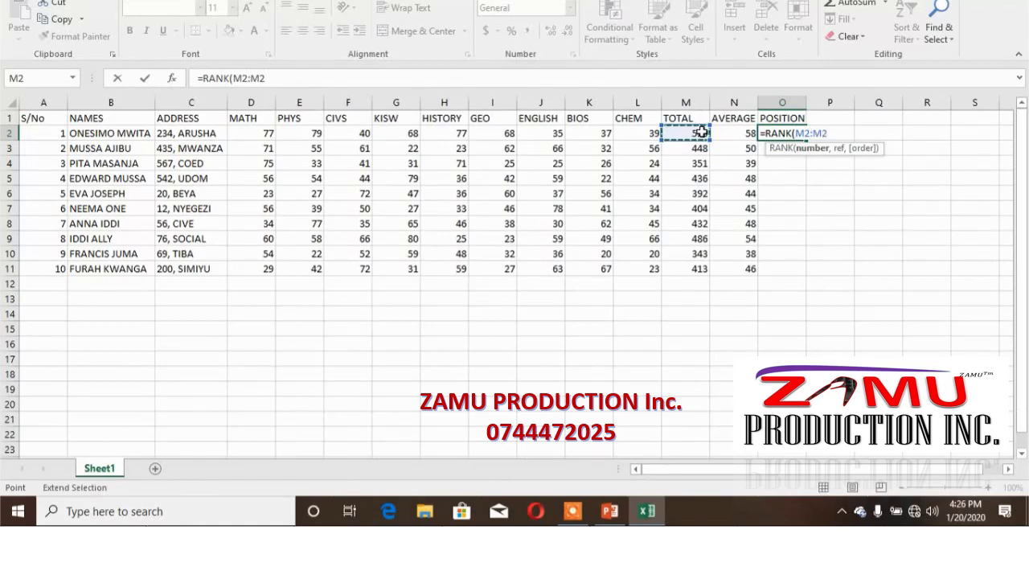
key(BackSpace)
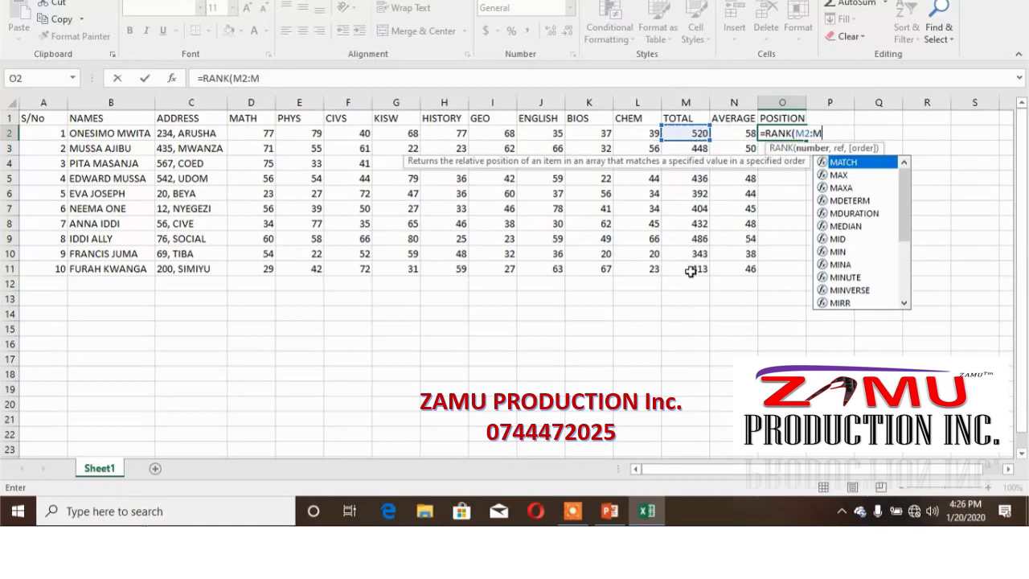
text(11)
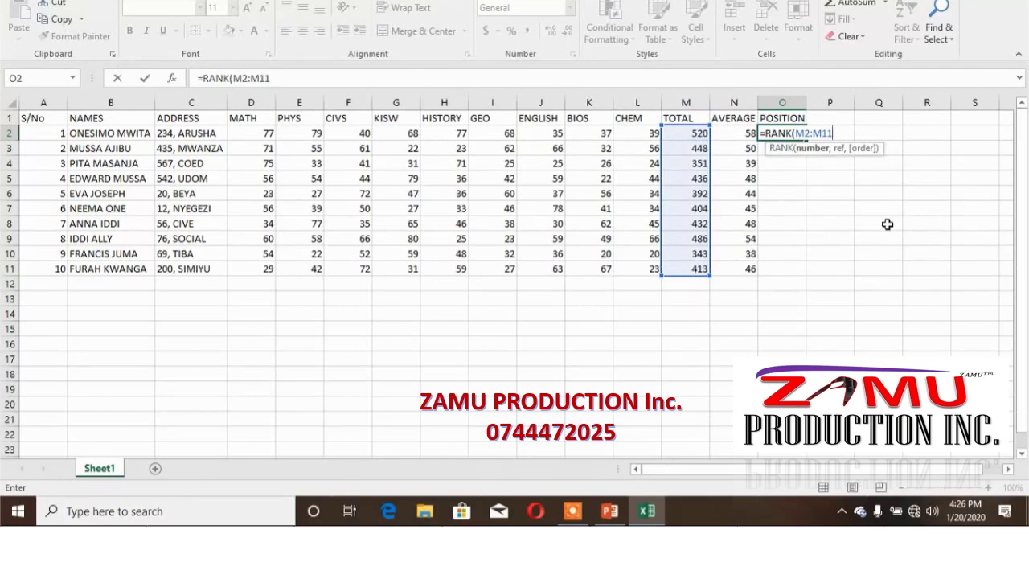
text(,)
text($)
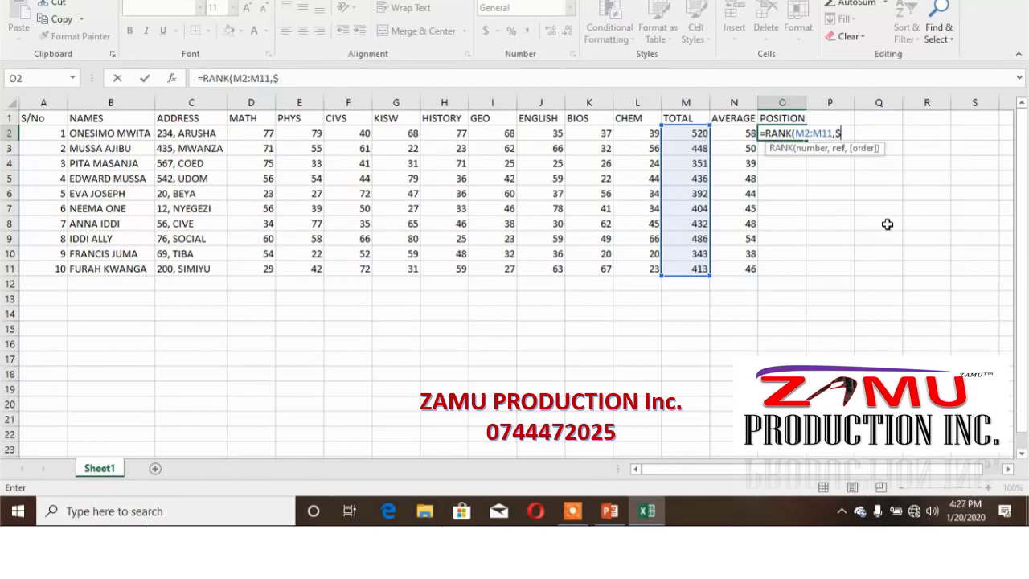
text(M$2)
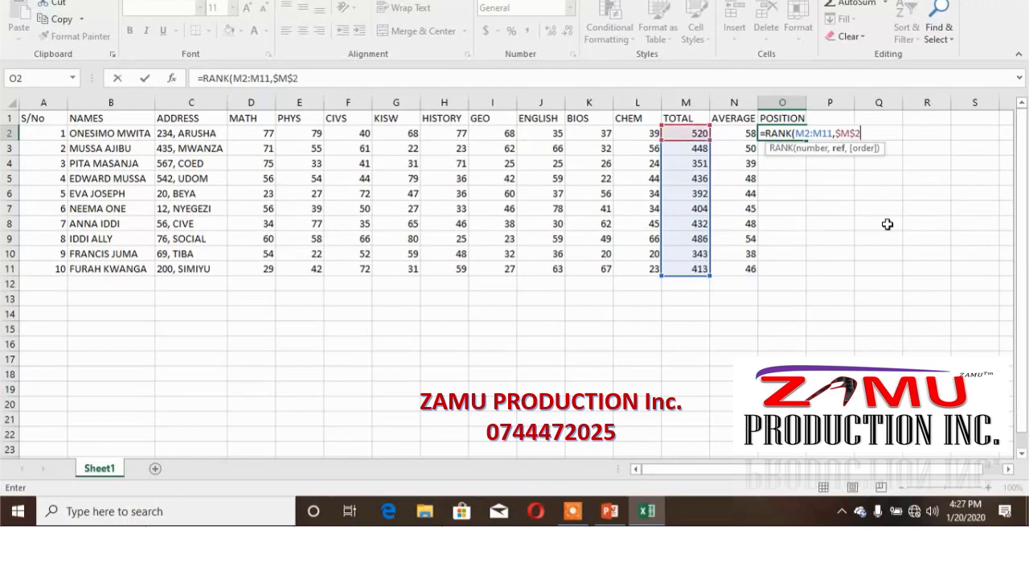
text(:$M$11)
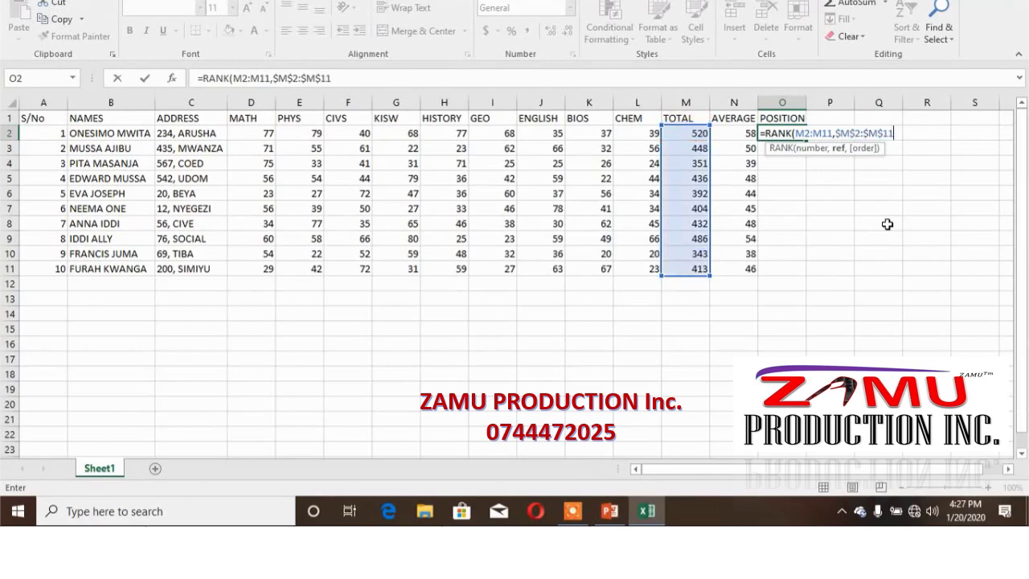
text())
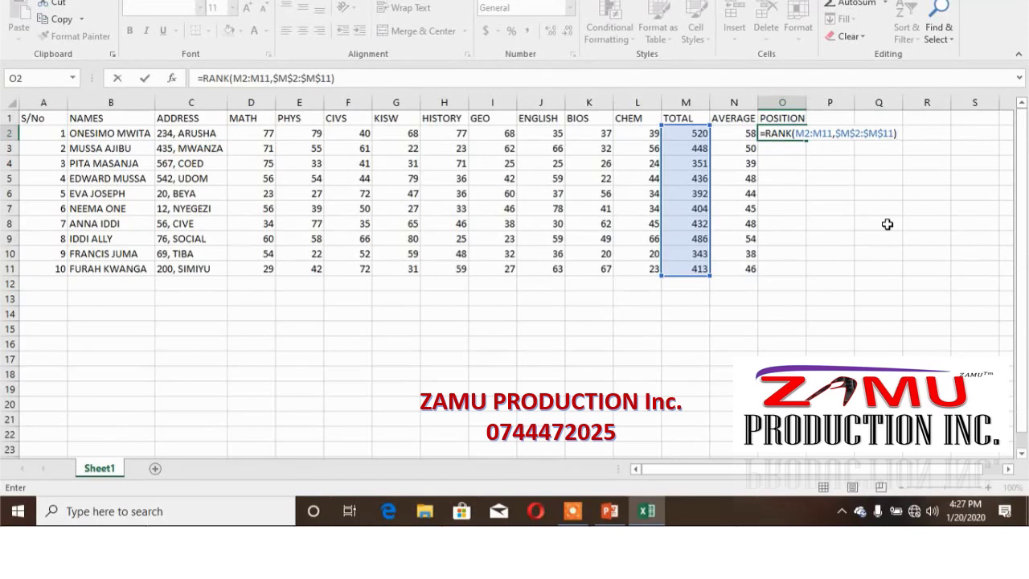
key(Return)
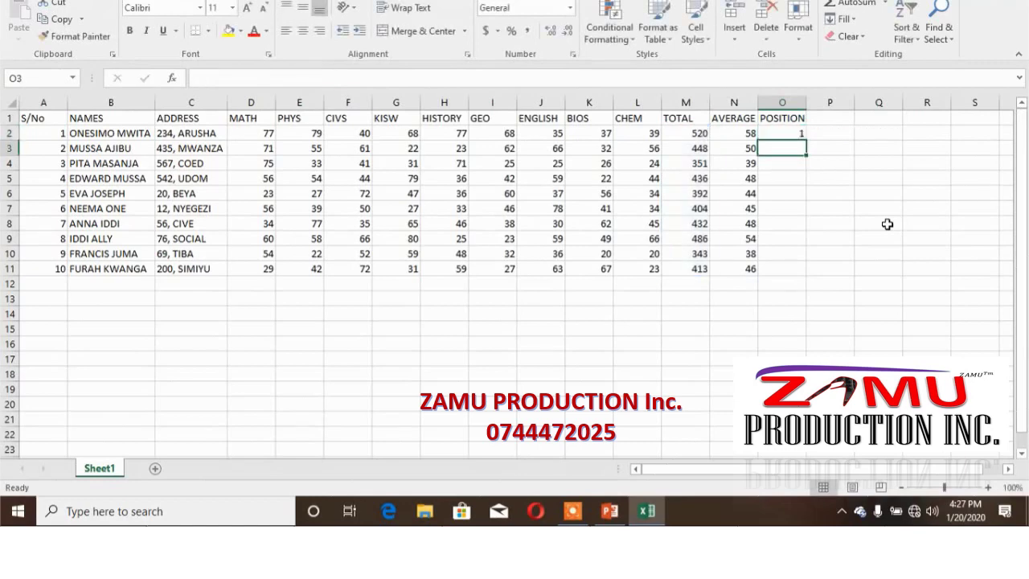
- Check the formulas, then copy the RANK formula down to O11, ranking 1 to 10
click(796, 132)
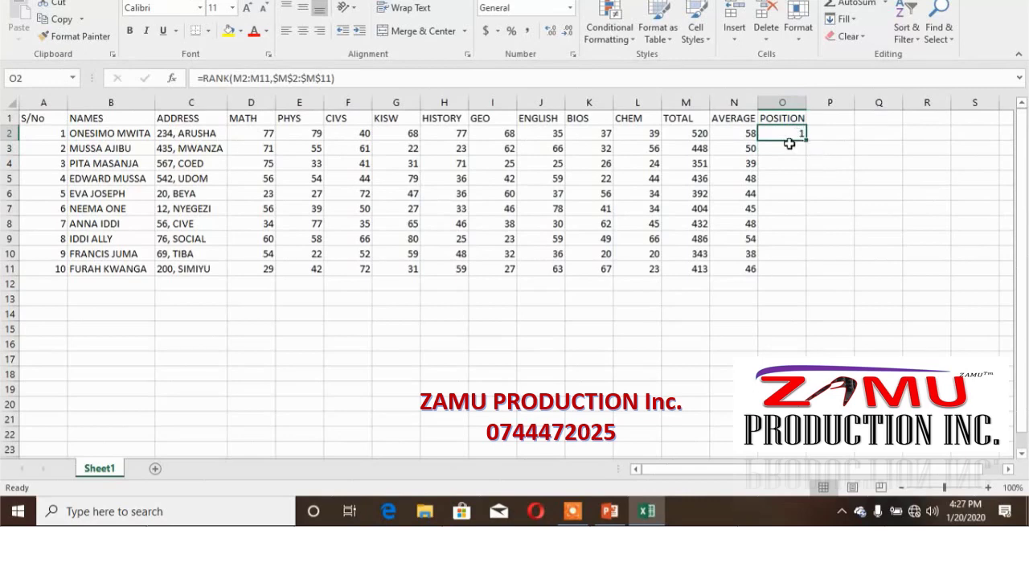
click(685, 134)
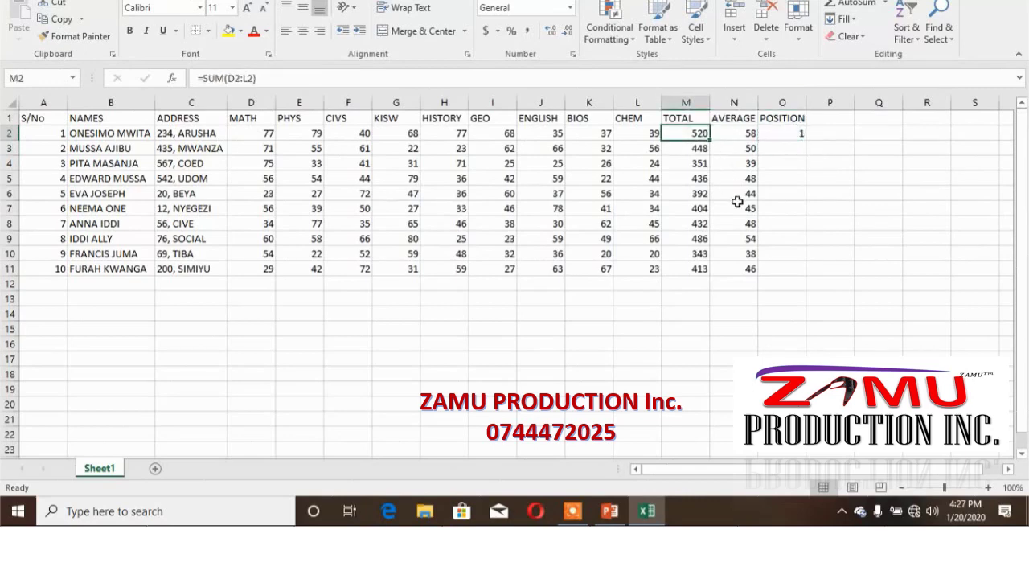
click(789, 131)
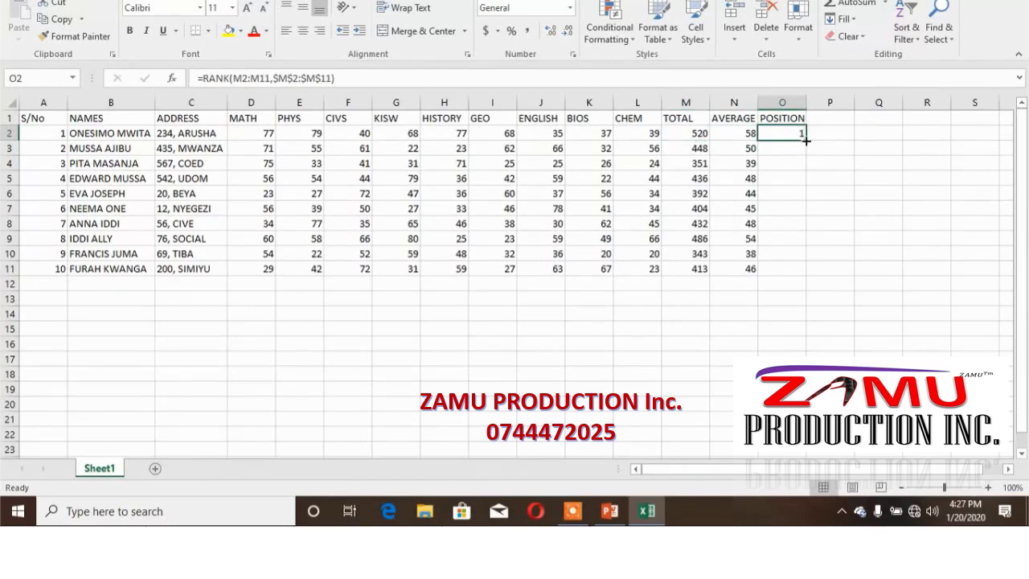
double_click(805, 140)
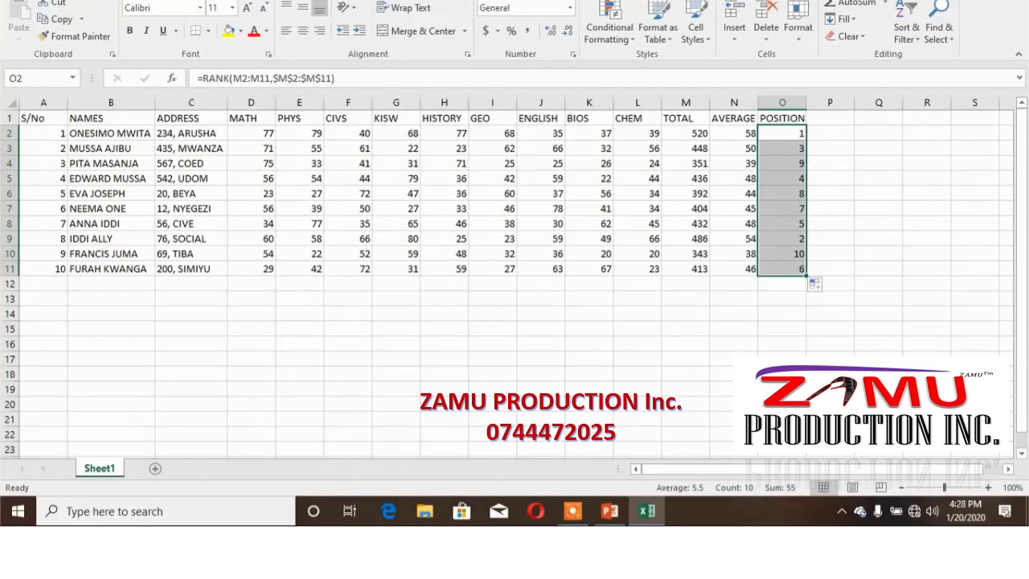
- Sort POSITION smallest to largest, expanding the selection so whole student rows move together
click(915, 39)
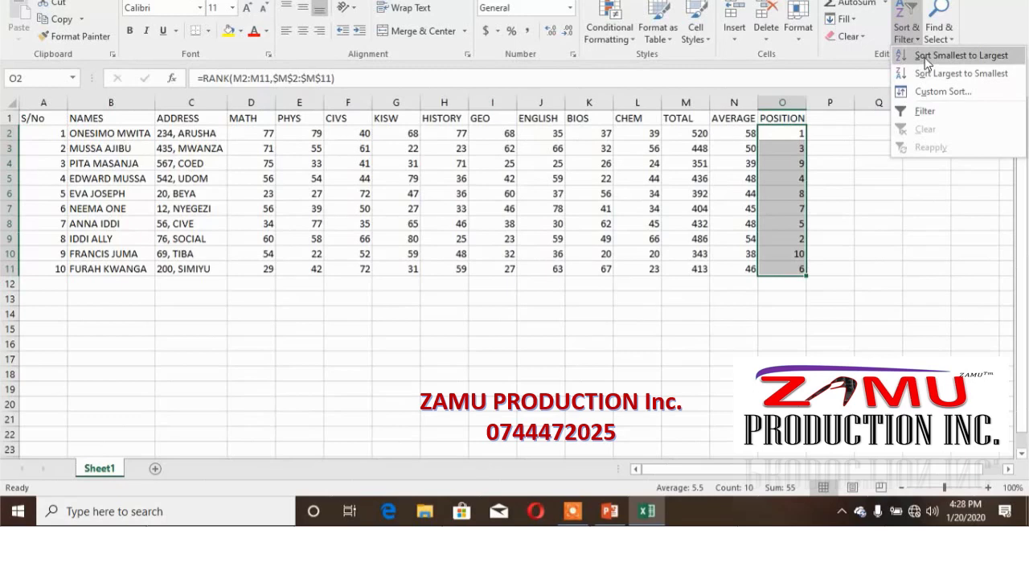
click(927, 64)
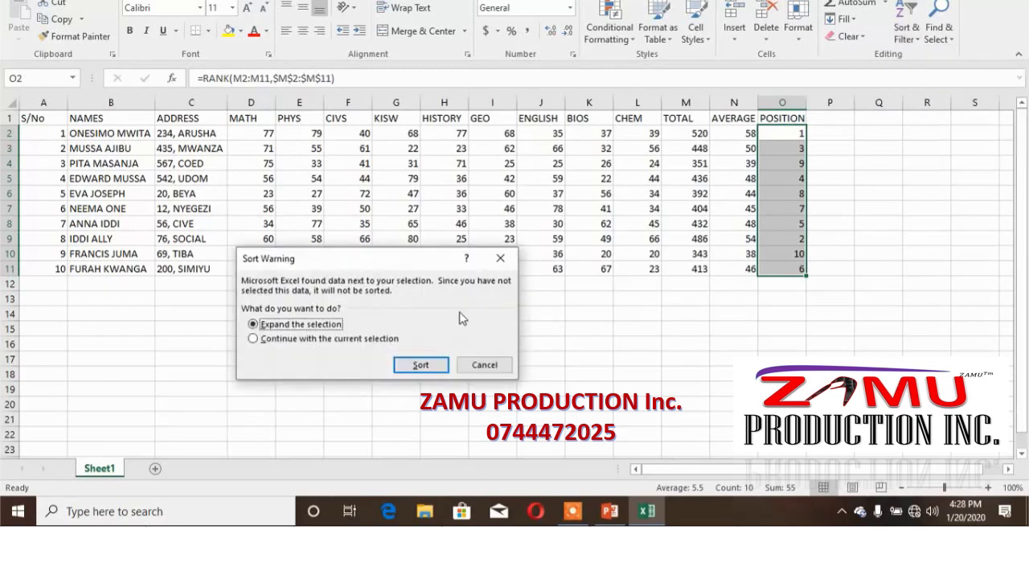
click(420, 365)
click(813, 208)
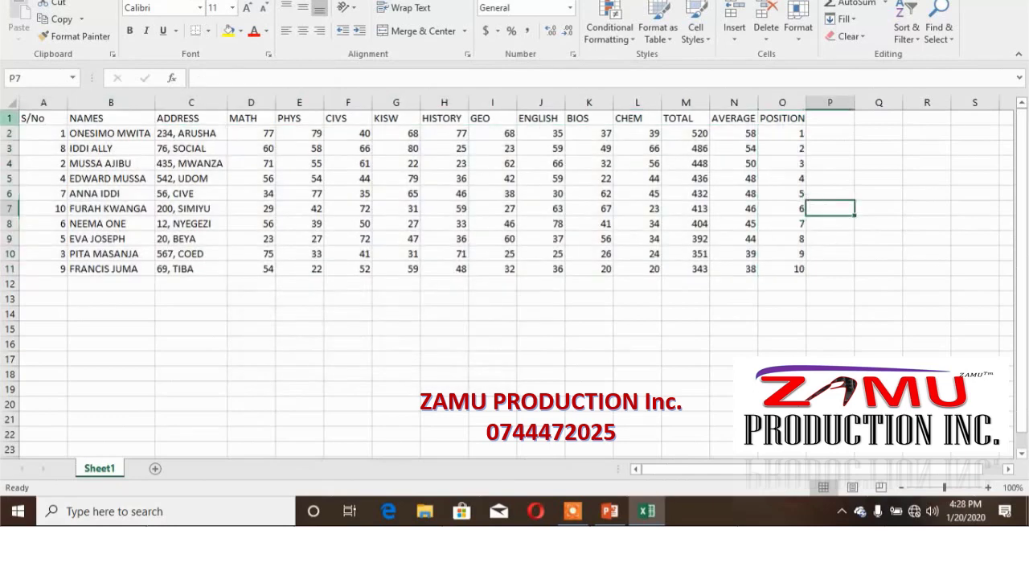
click(52, 136)
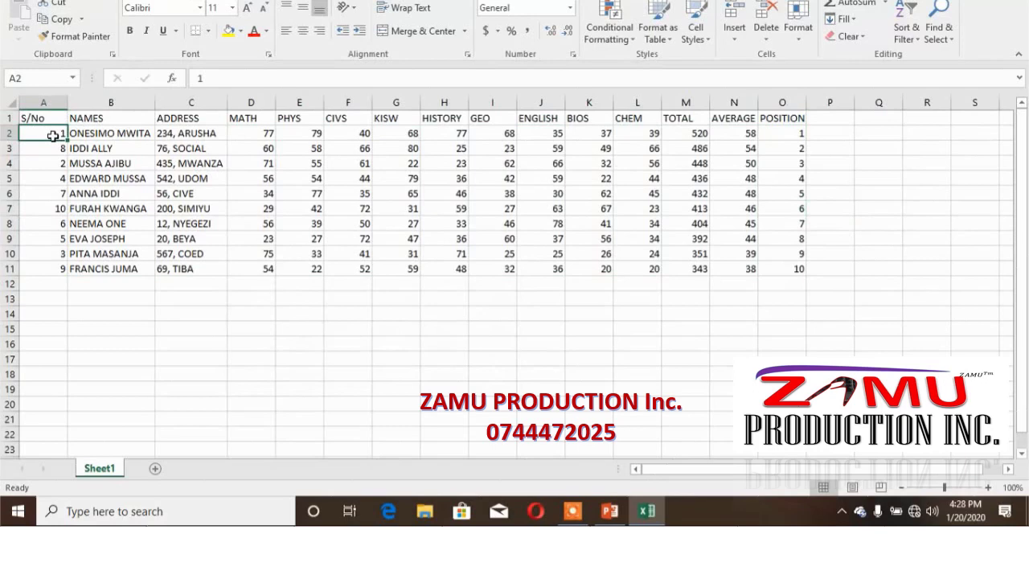
- Extend the 1 and 2 in A2:A3 into an S/No series 1 to 10 down to A11
click(123, 220)
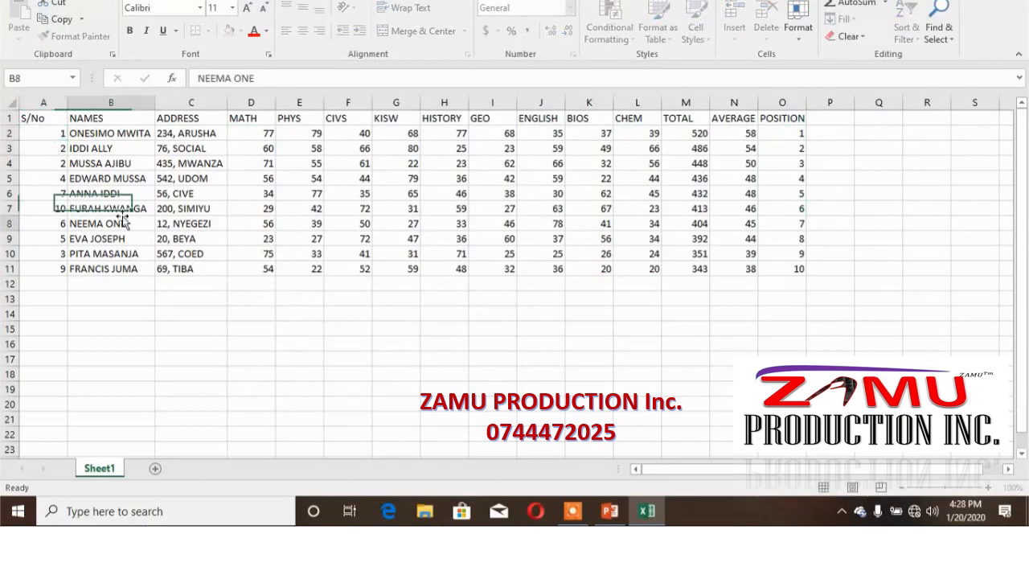
drag(48, 133, 58, 149)
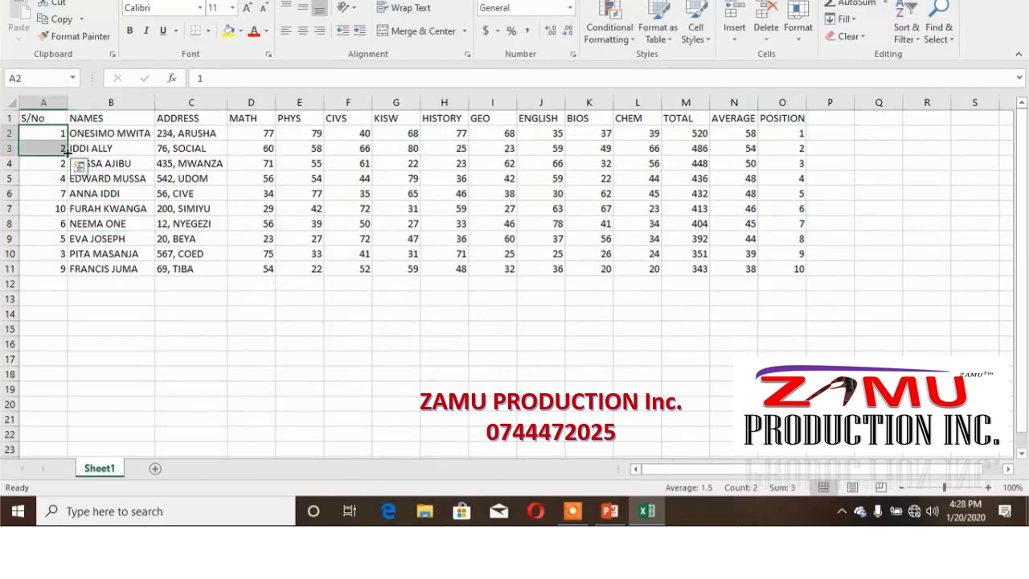
double_click(67, 155)
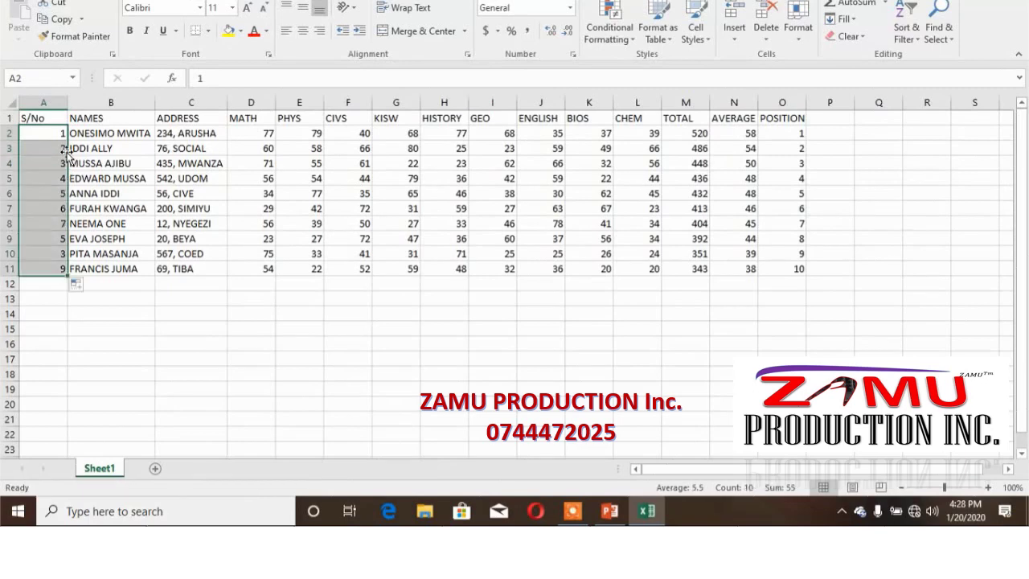
click(858, 148)
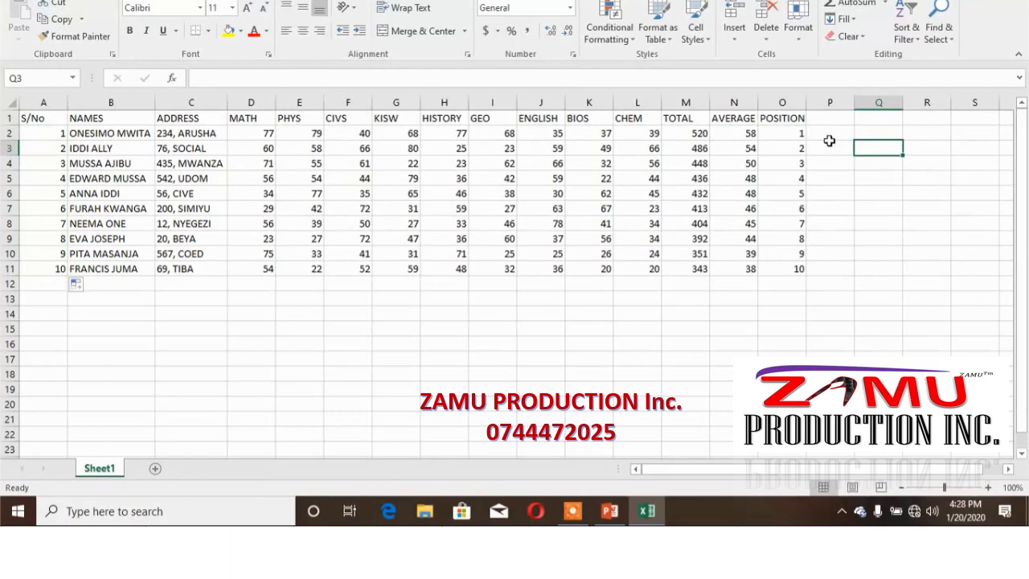
click(831, 120)
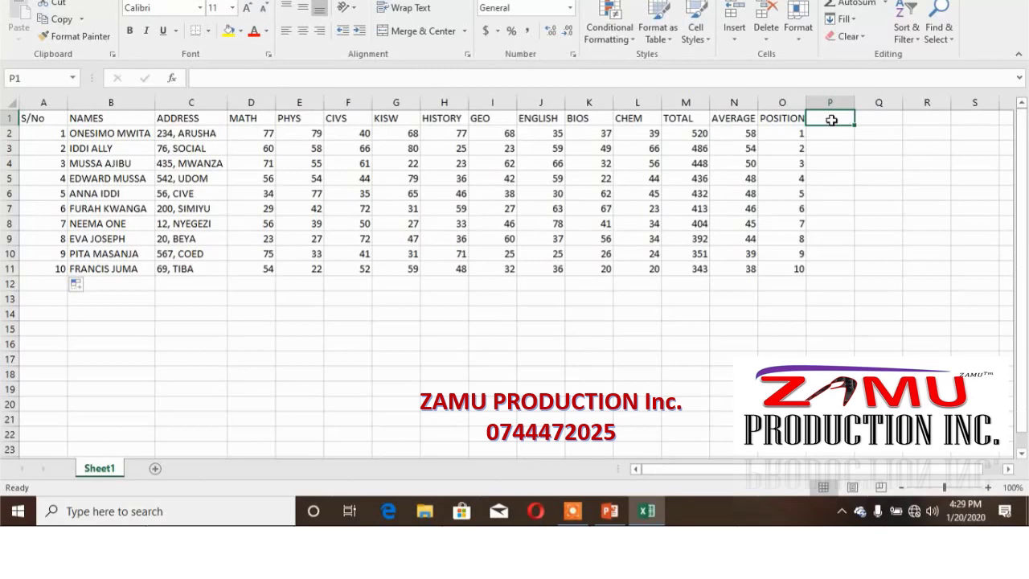
- Type the GRADE heading in P1 and begin a formula with = in P2
text(GRADE)
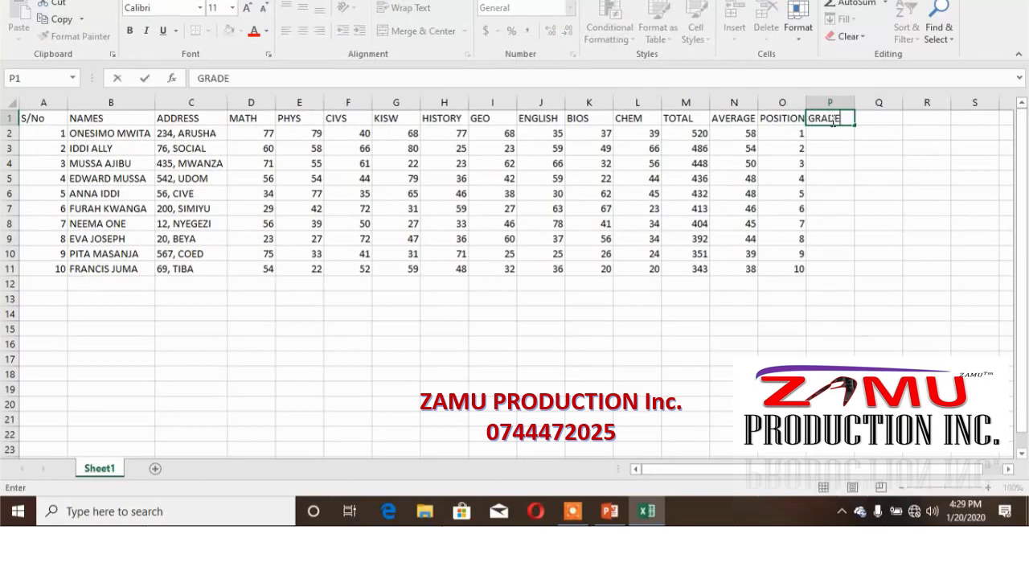
key(Tab)
key(Return)
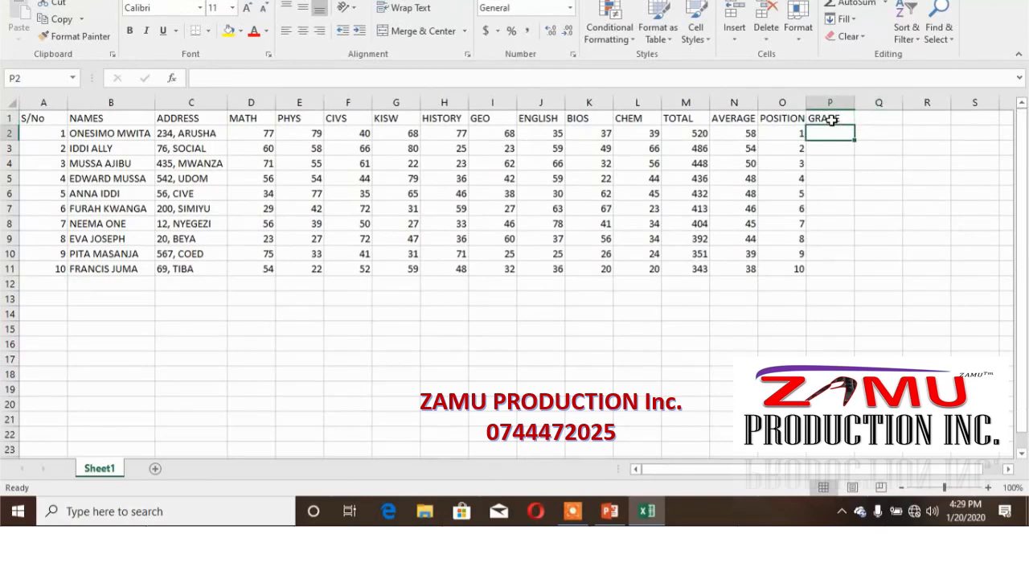
text(=)
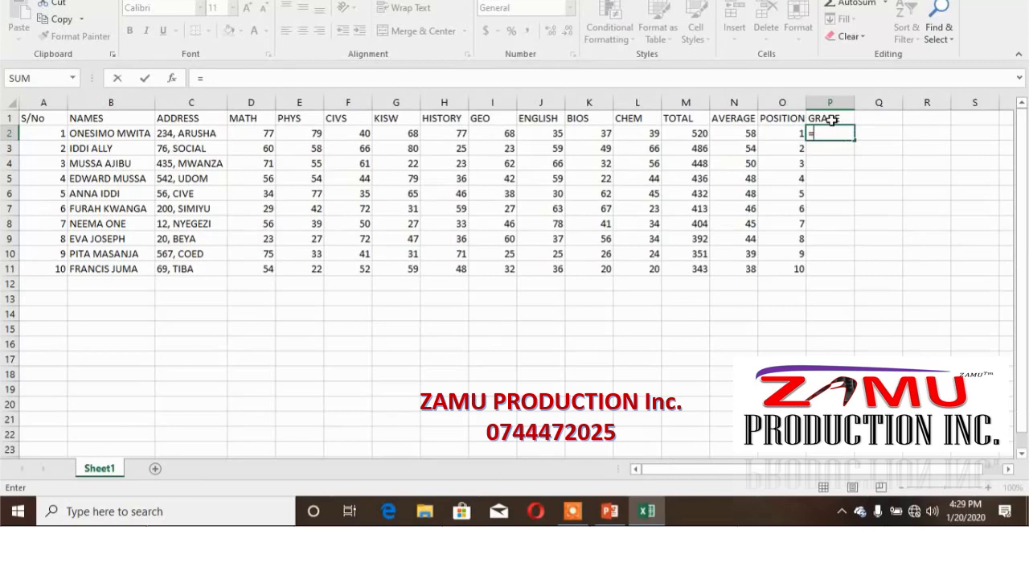
- Type =IF into P2 and bring its formula back into editing in the formula bar
text(IF)
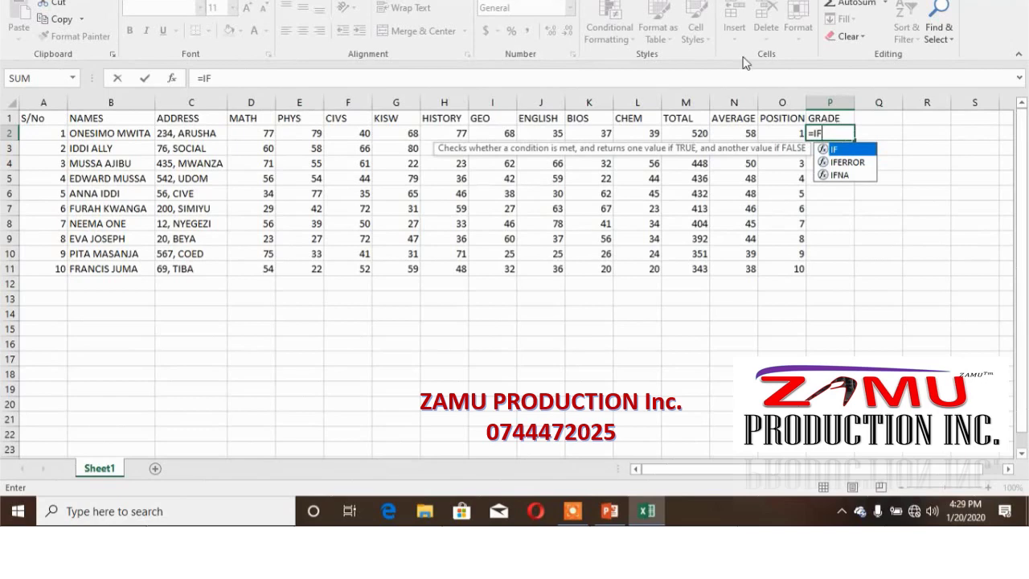
click(746, 131)
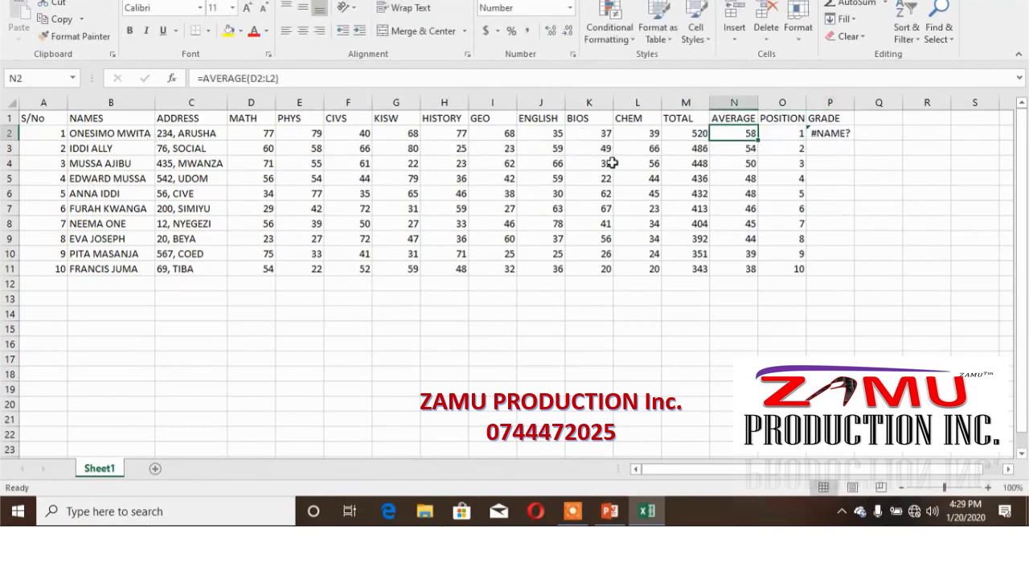
click(836, 132)
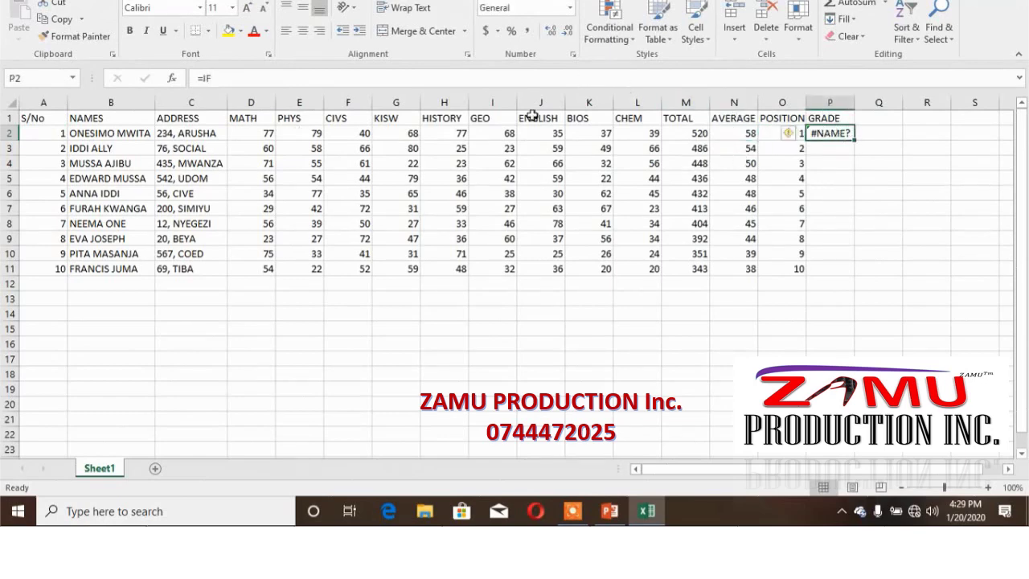
click(427, 80)
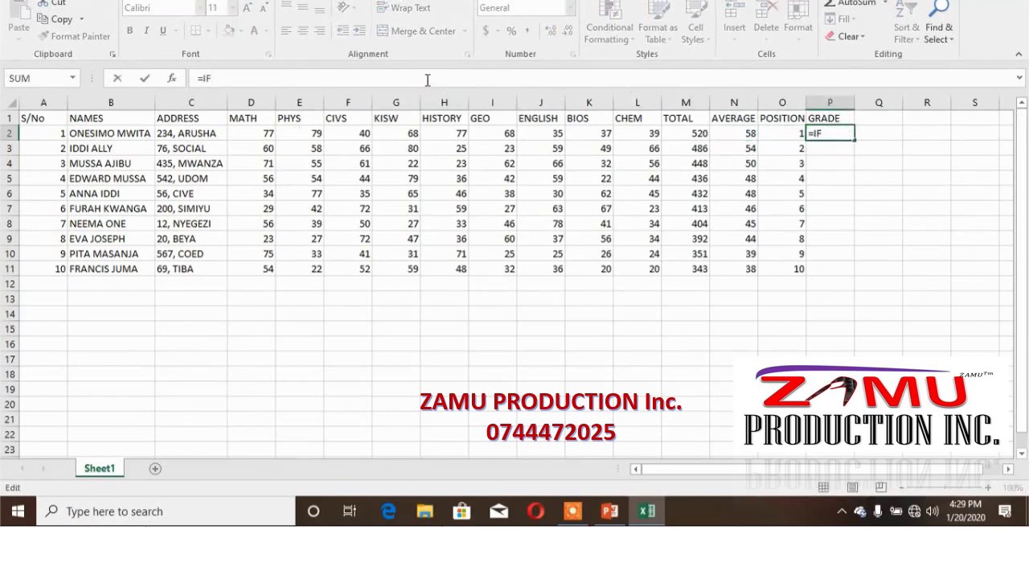
- Make P2 return "A" when N2>=81, then open a nested IF
text(()
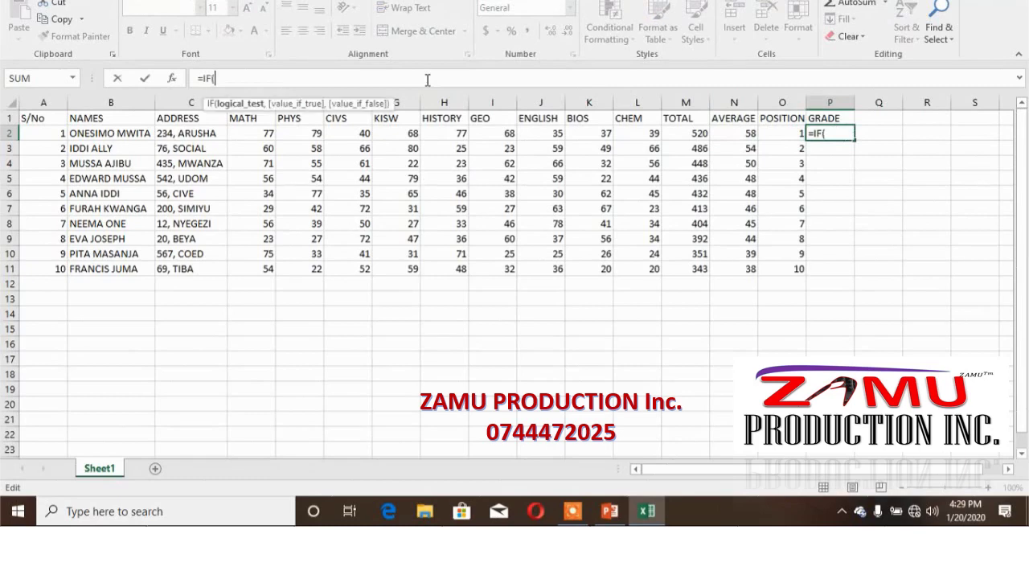
text(N)
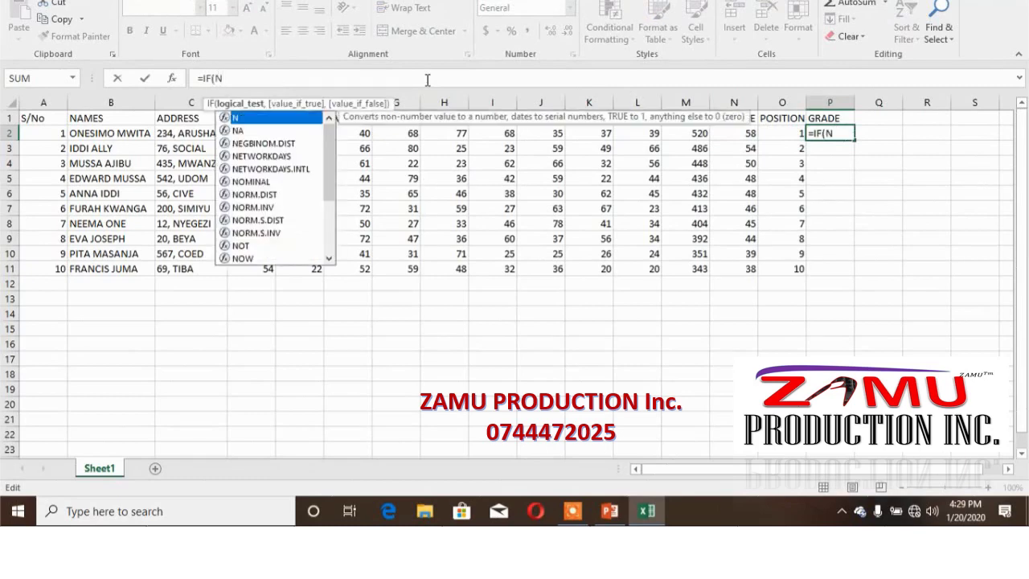
text(2)
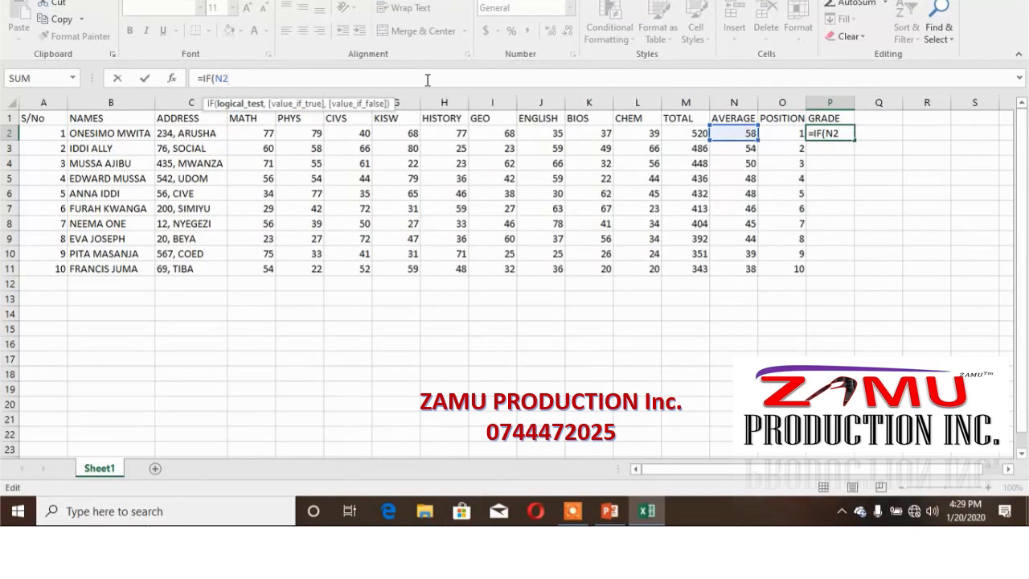
text(>)
key(BackSpace)
text(>=81)
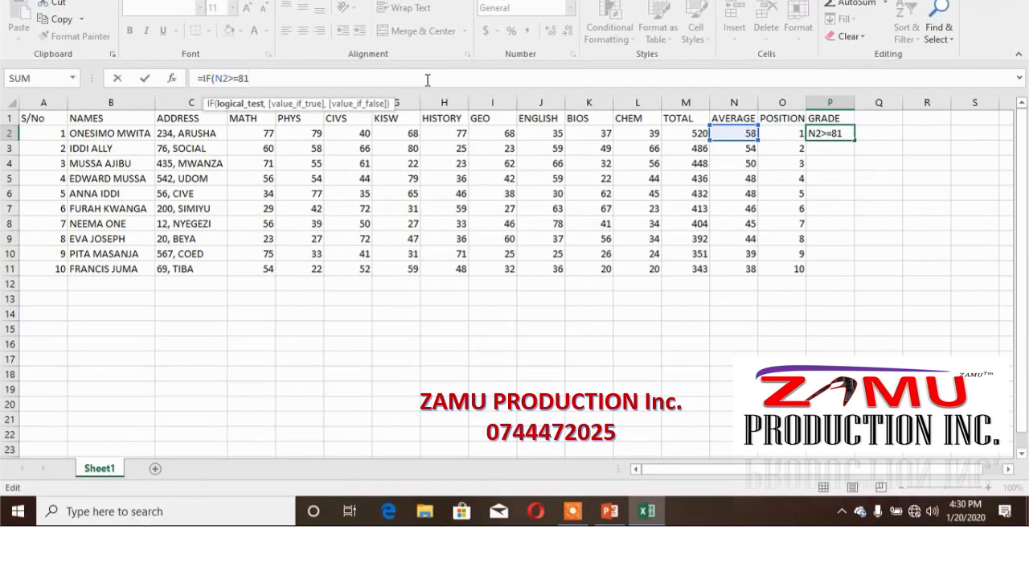
text(,")
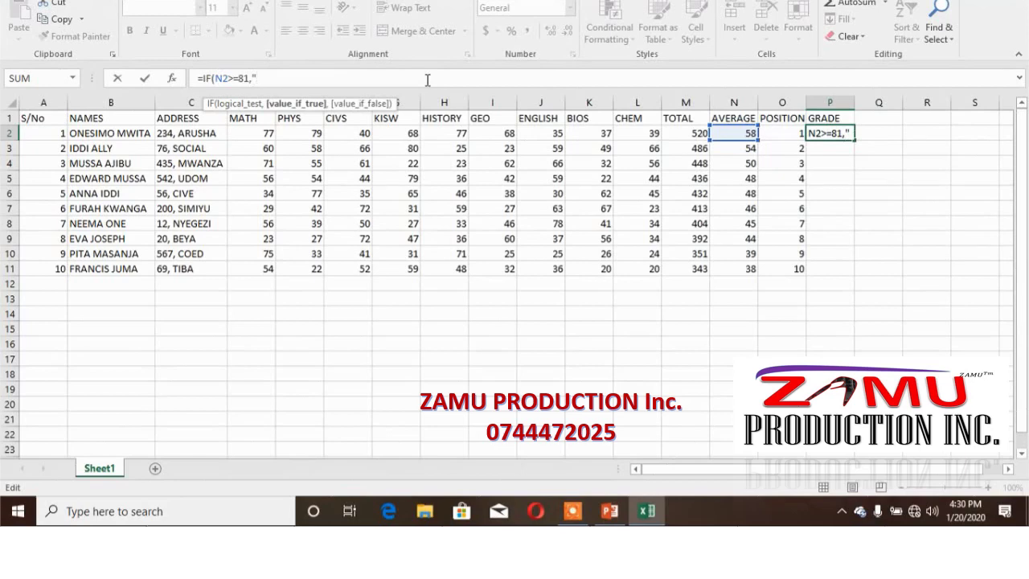
text(A")
text(,IF)
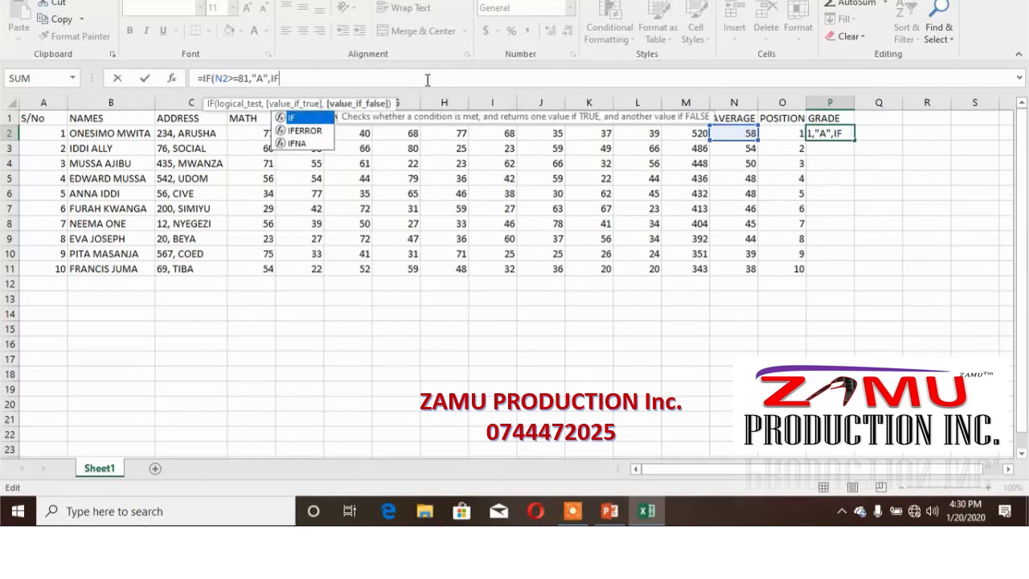
text(()
- Add nested grades: "B" for N2>=61, "C" for >=41, "D" for >=21, otherwise "F"
text(N2>=)
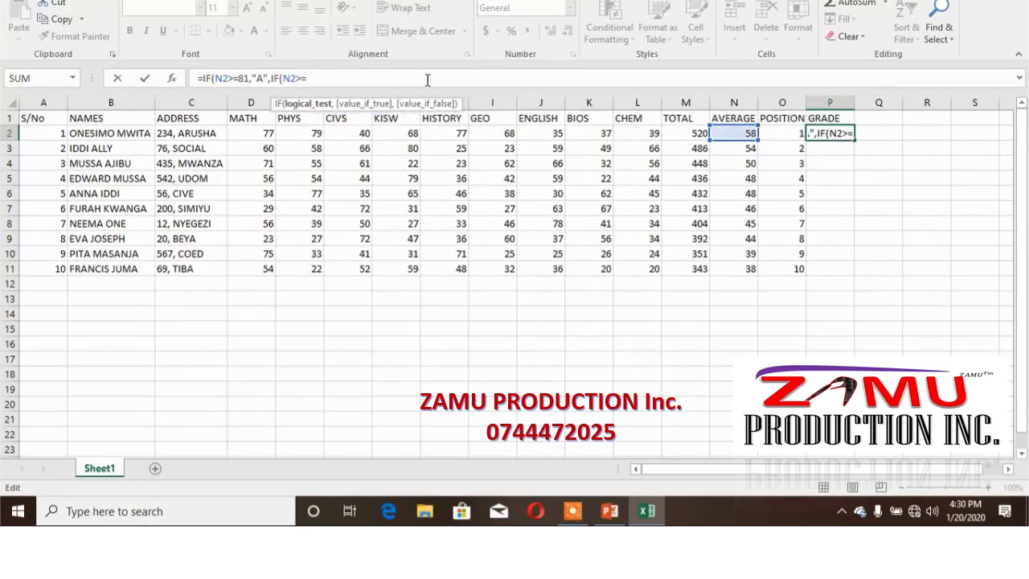
text(61,"B",I)
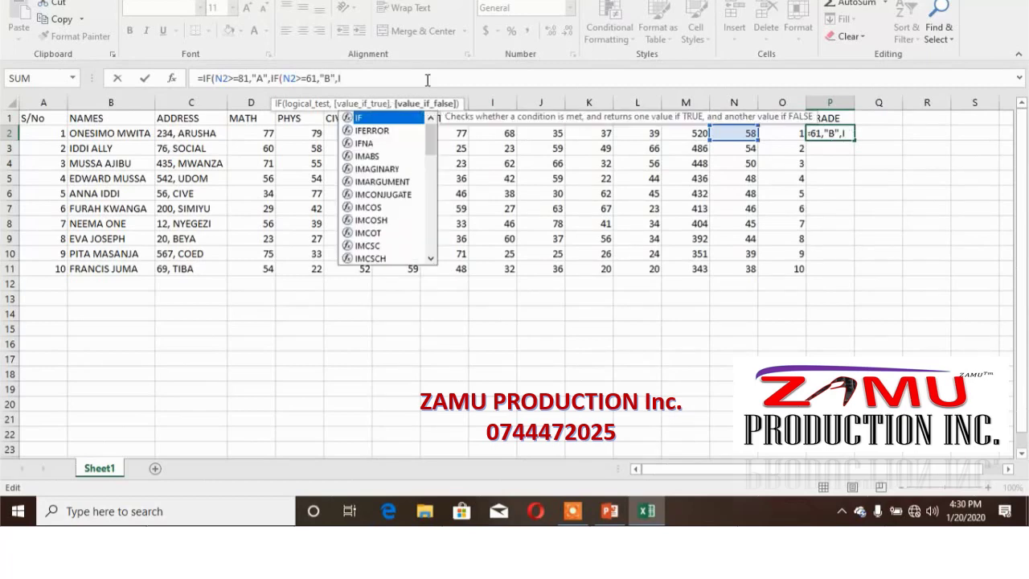
text(F()
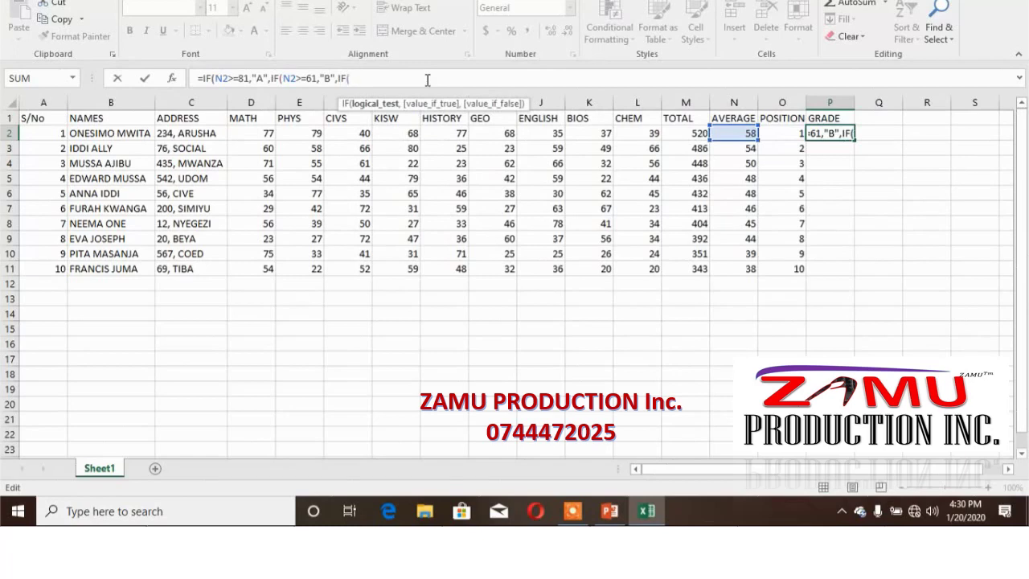
text(N2)
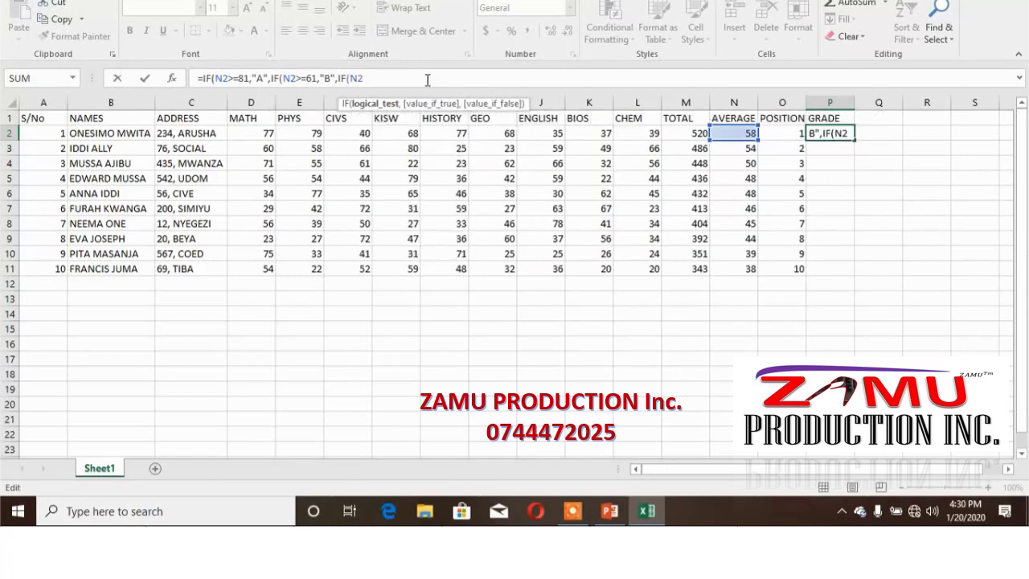
text(>=)
text(41,)
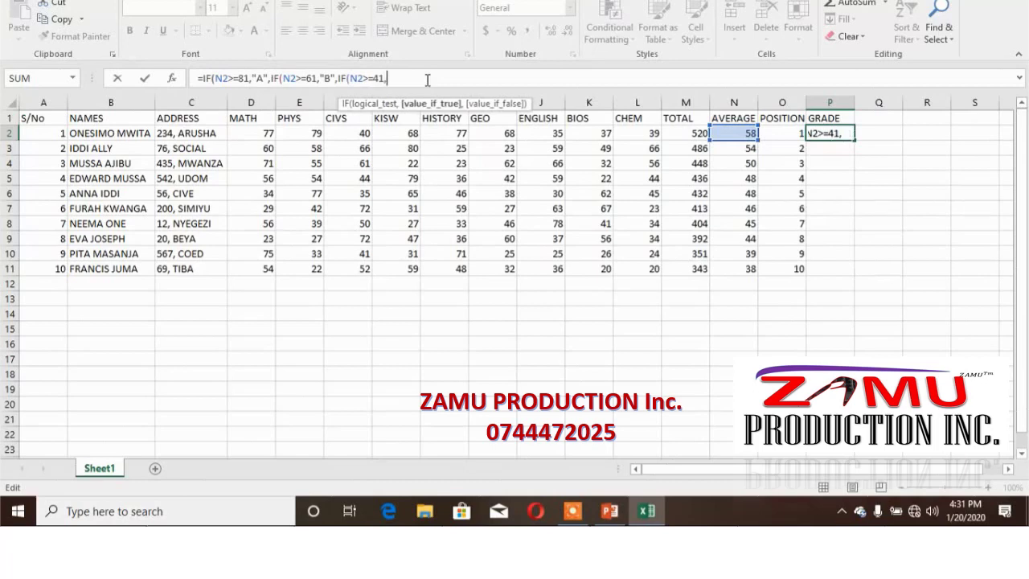
text(")
text(C")
text(,I)
text(F()
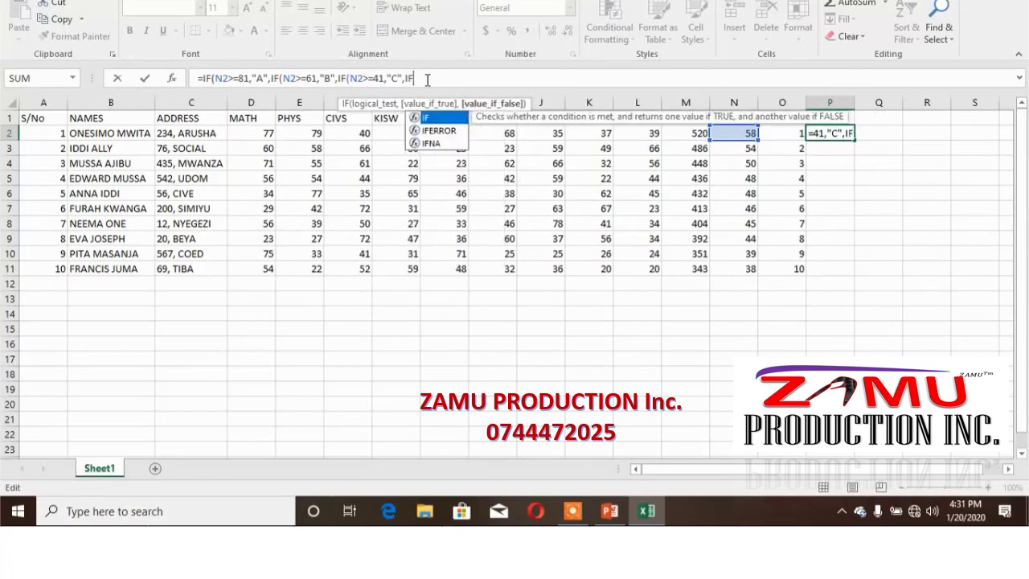
text(N2)
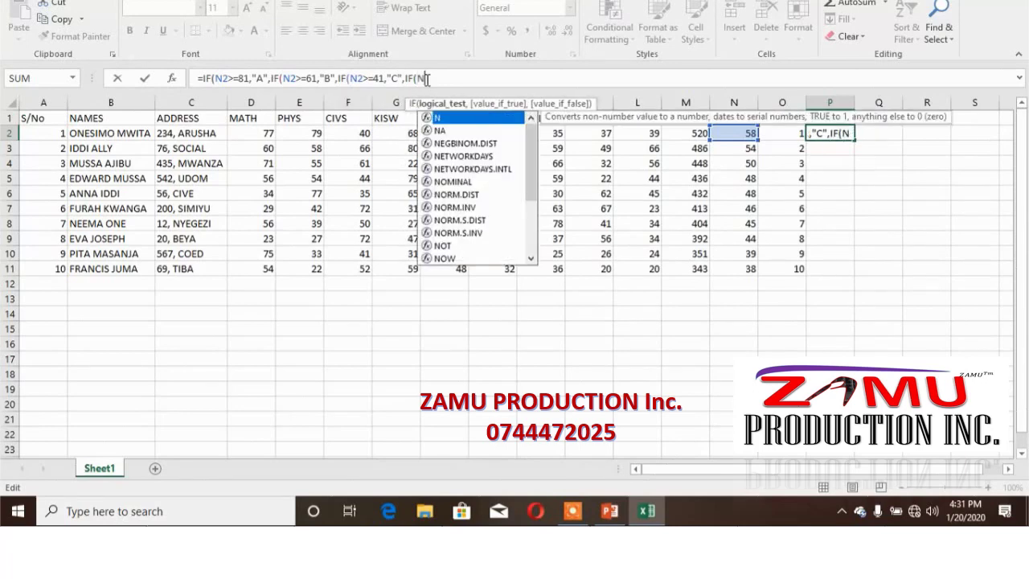
text(>=)
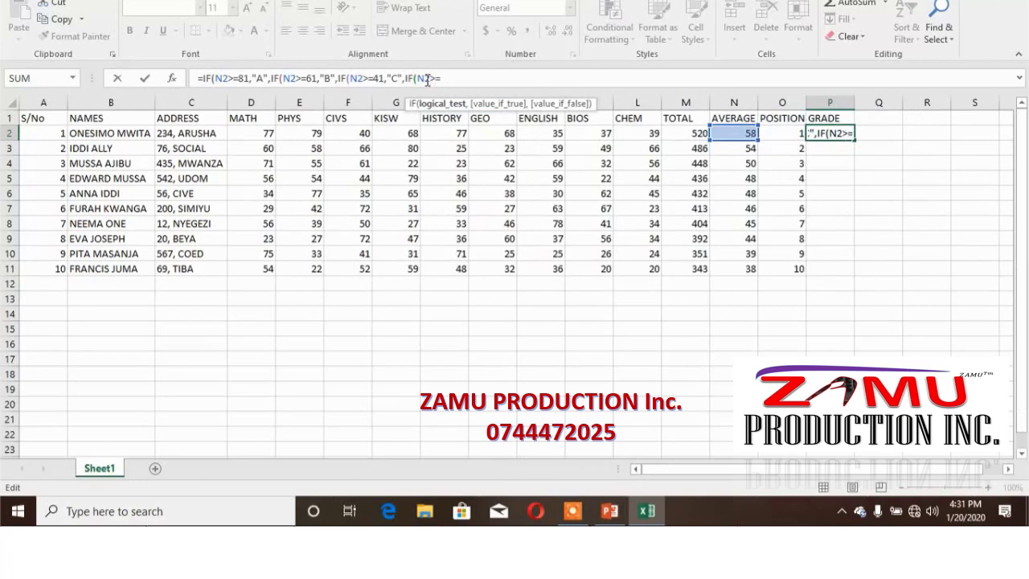
text(21,"D")
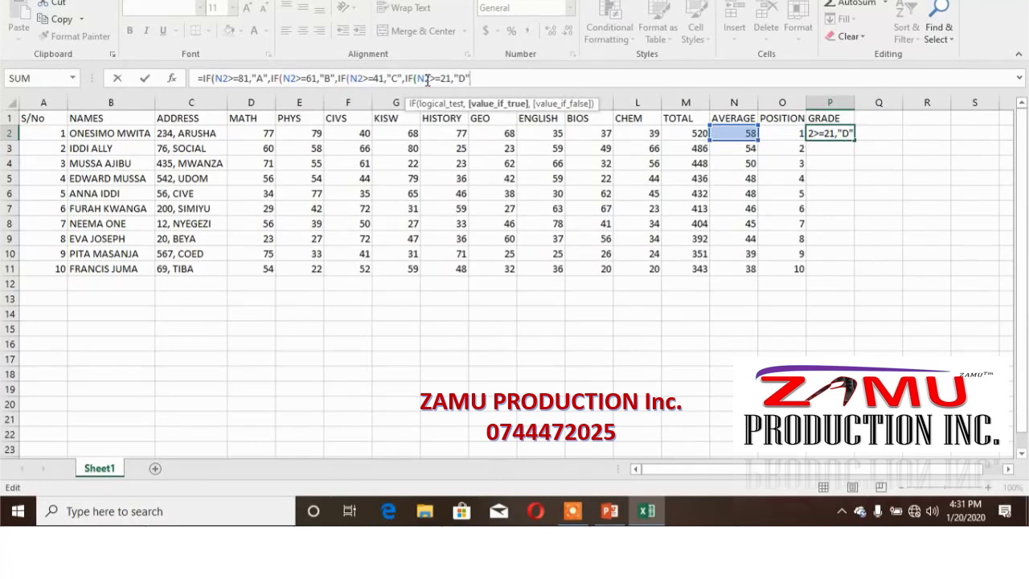
text(,")
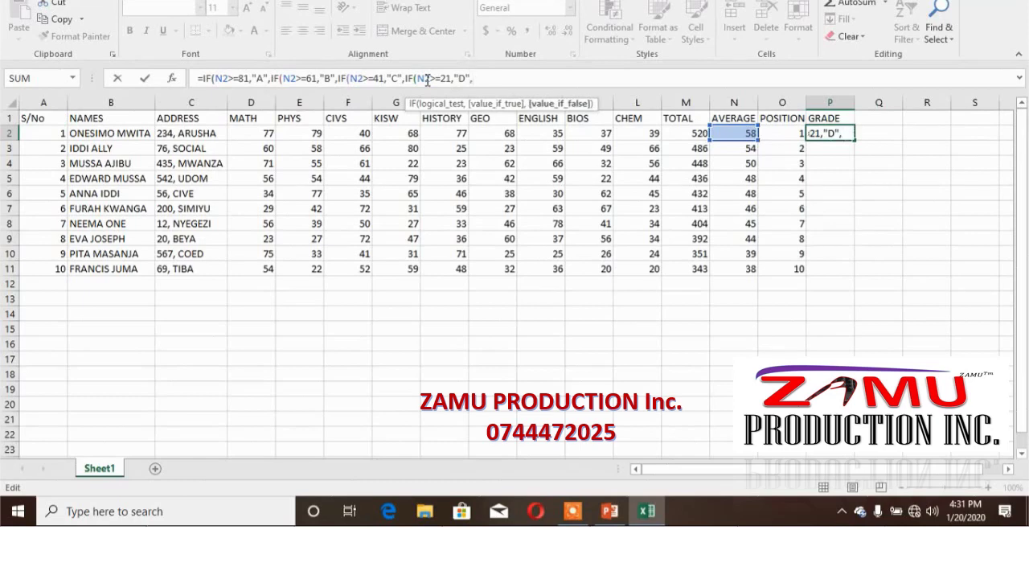
text(F")
- Close the nested IF formula's parentheses and commit it so P2 shows grade C
text())))))
key(Return)
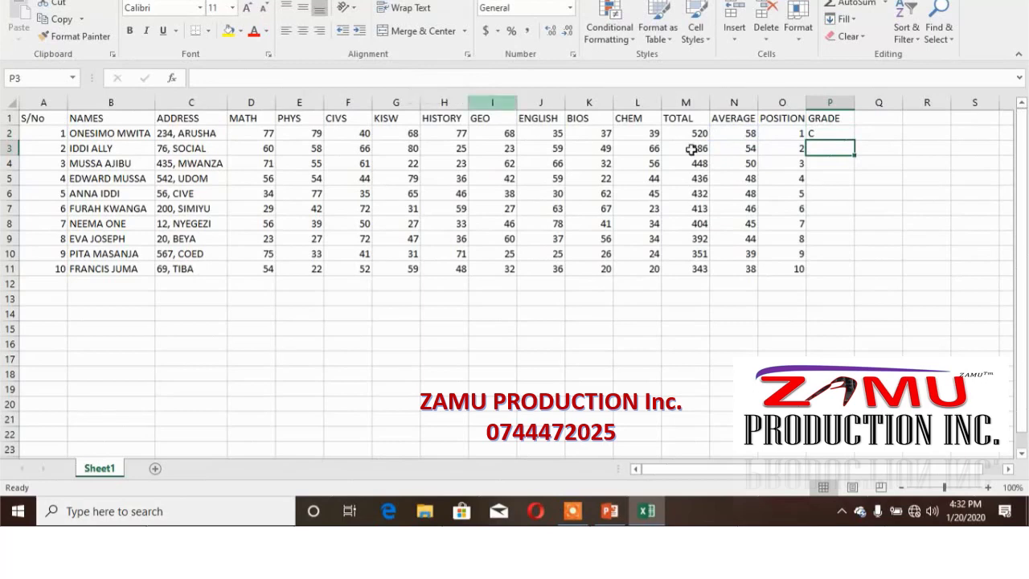
- Copy the P2 grade formula down to P11, then check the formulas in N2 and P2
click(823, 133)
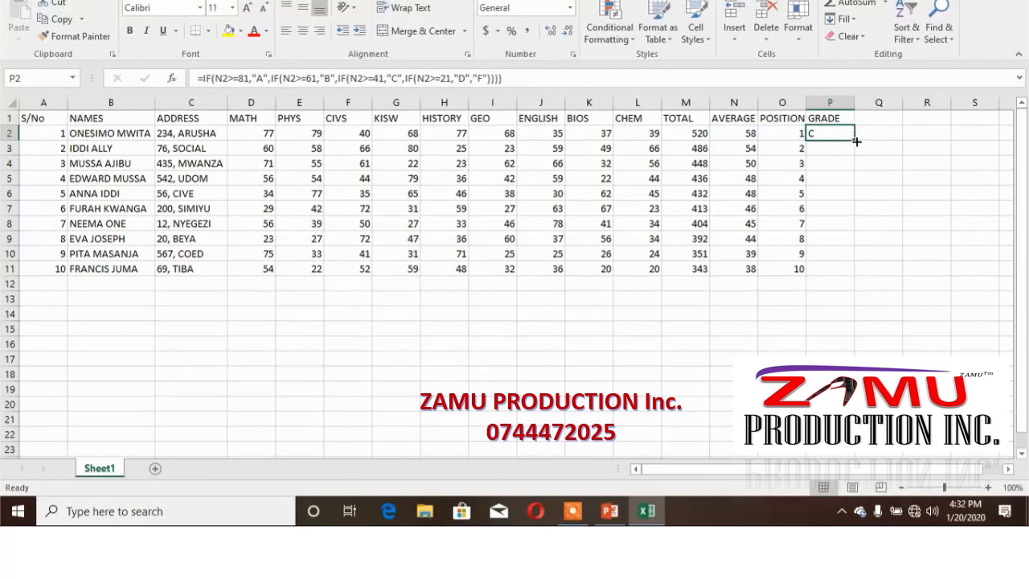
double_click(856, 142)
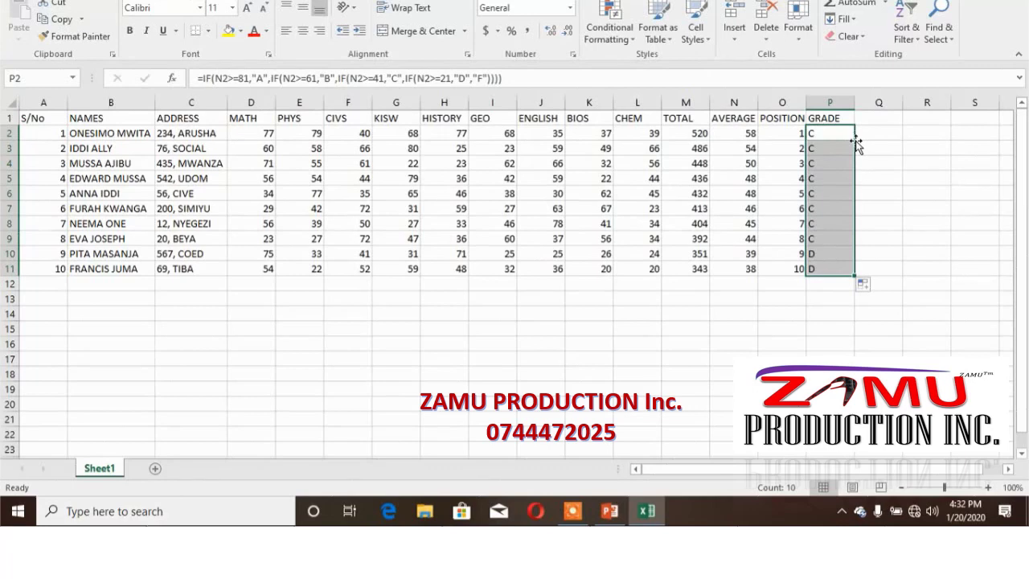
click(746, 135)
click(813, 130)
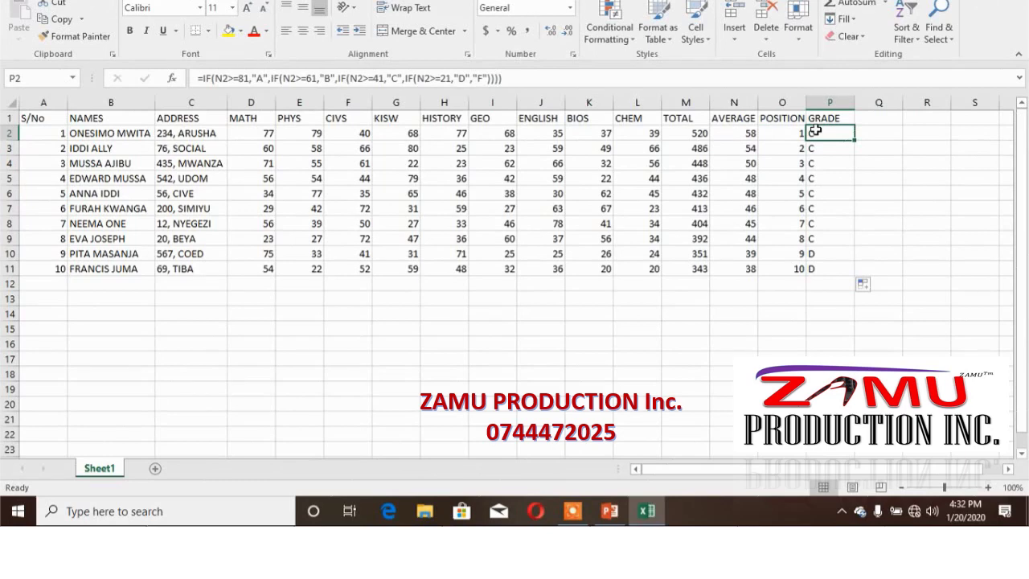
key(Right)
key(Up)
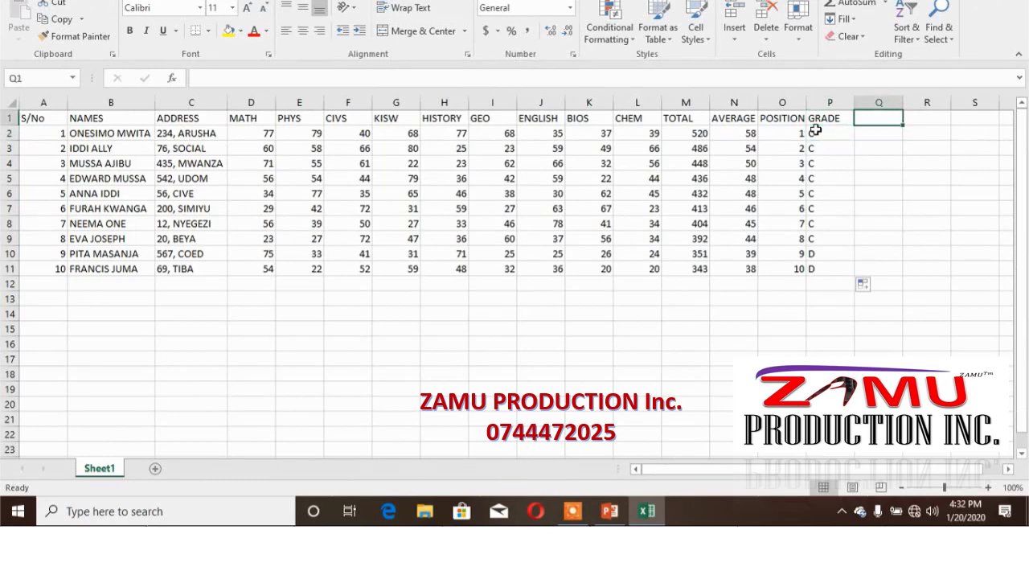